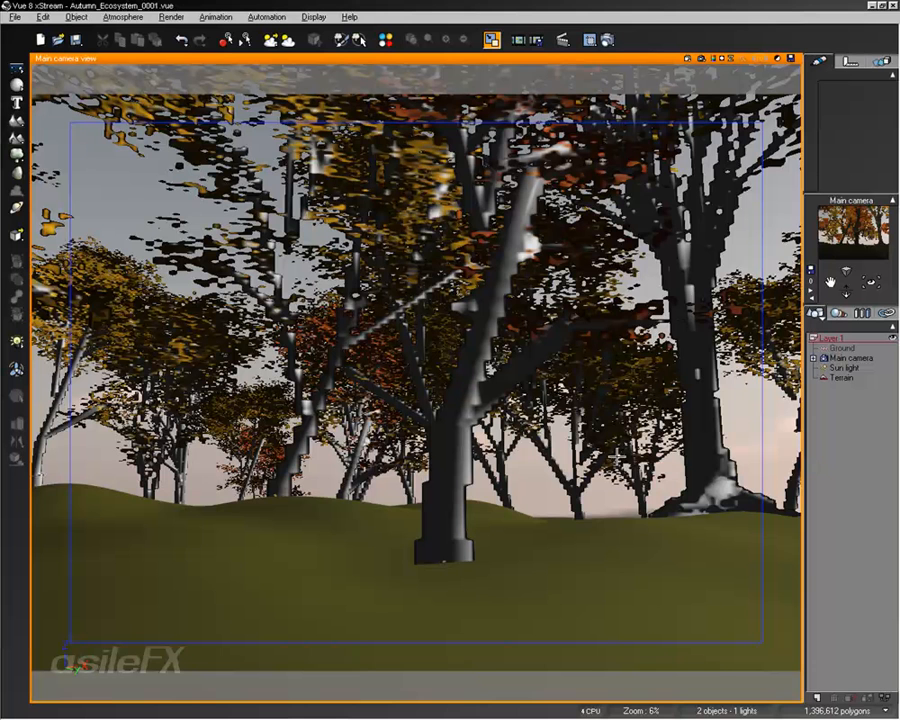
Add a Small Grassfield Plant from the Grasses - Plants collection to the scene
left_click(16, 155)
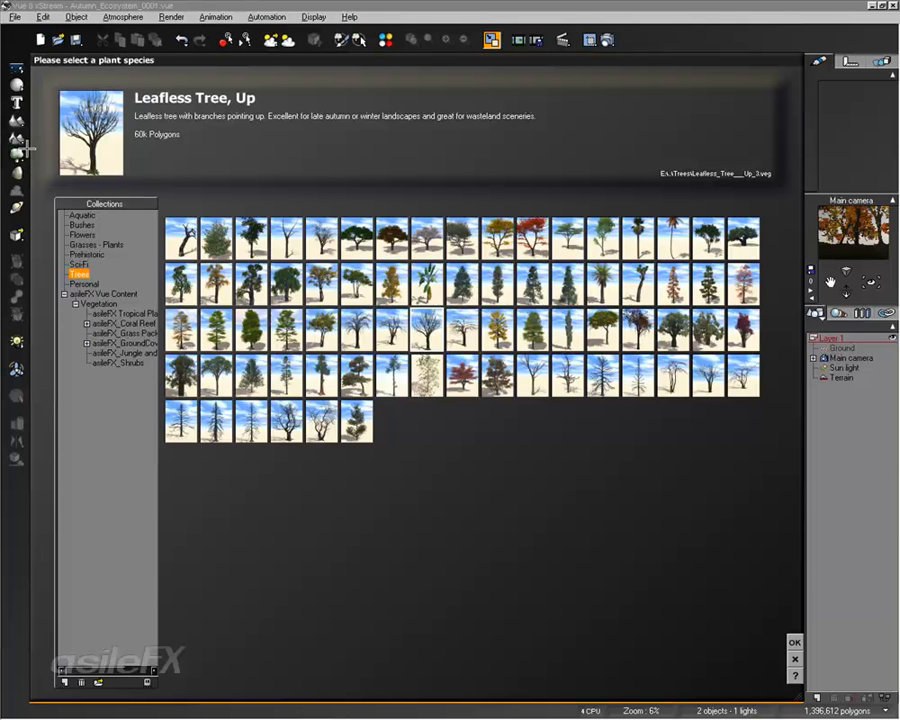
left_click(112, 243)
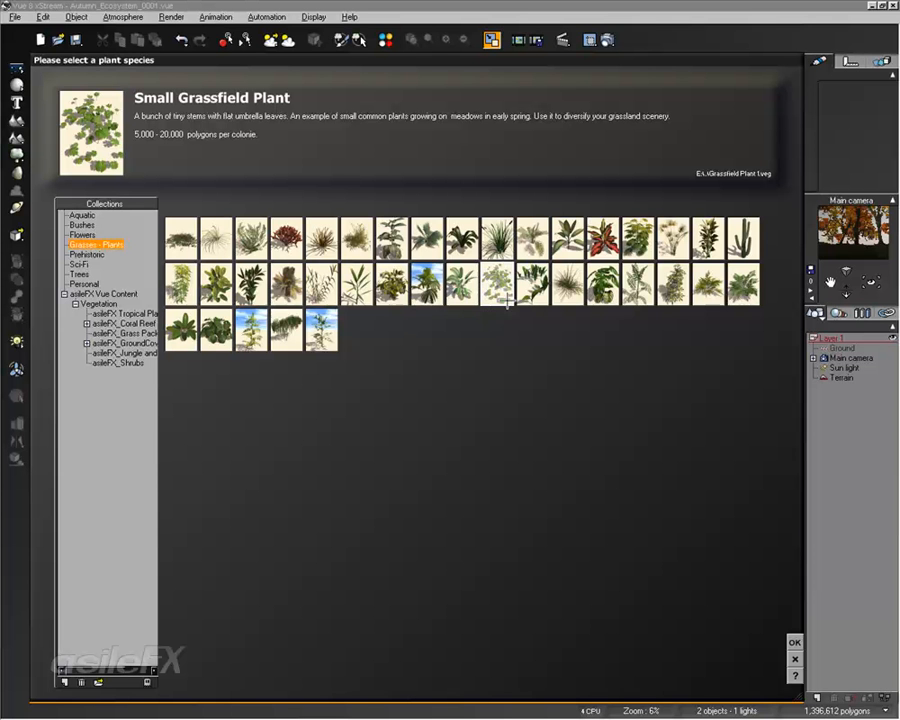
left_click(793, 641)
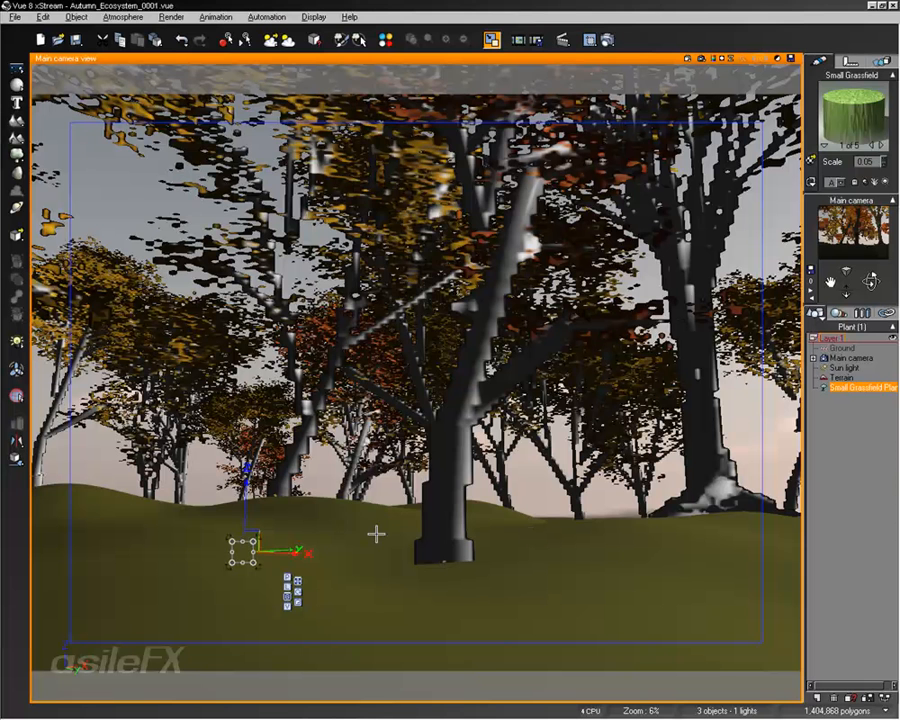
Open the Small Grassfield Plant for editing and view its Leaf A and Leaf B subsets
right_click(346, 516)
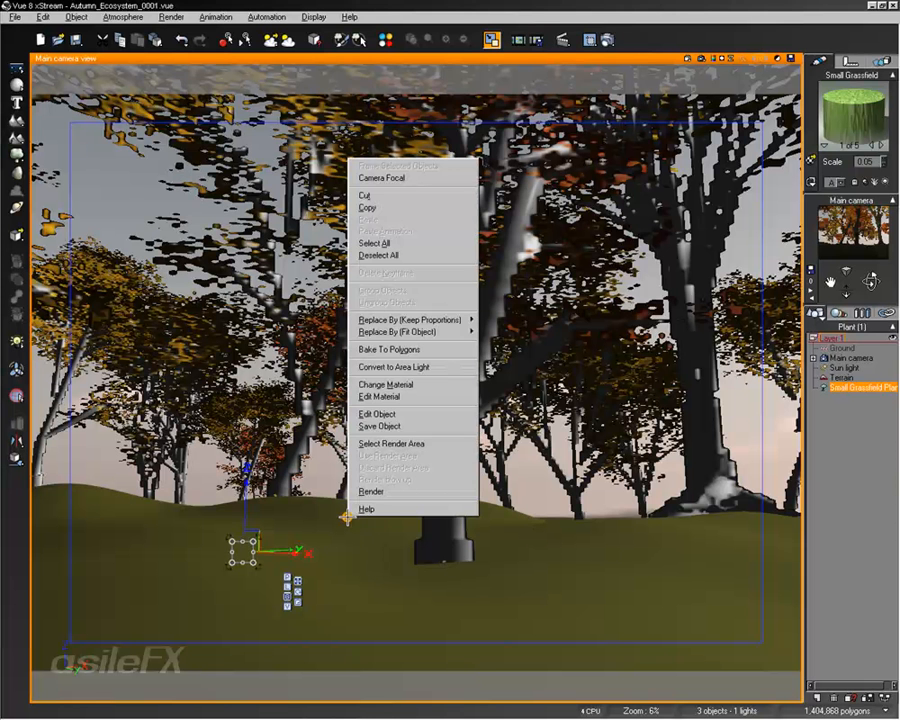
left_click(398, 412)
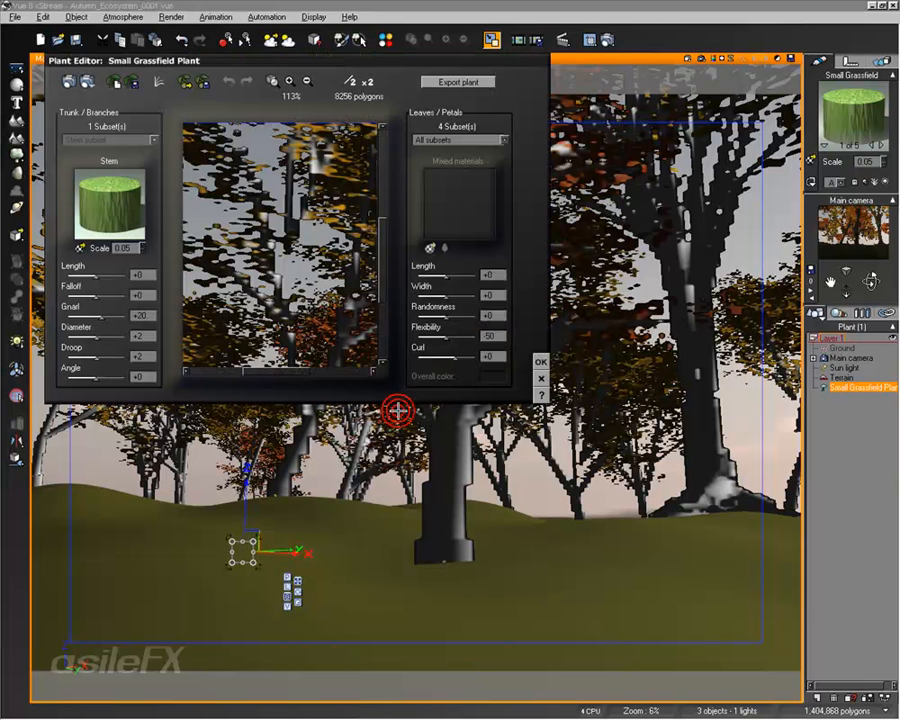
left_click_drag(340, 286, 243, 244)
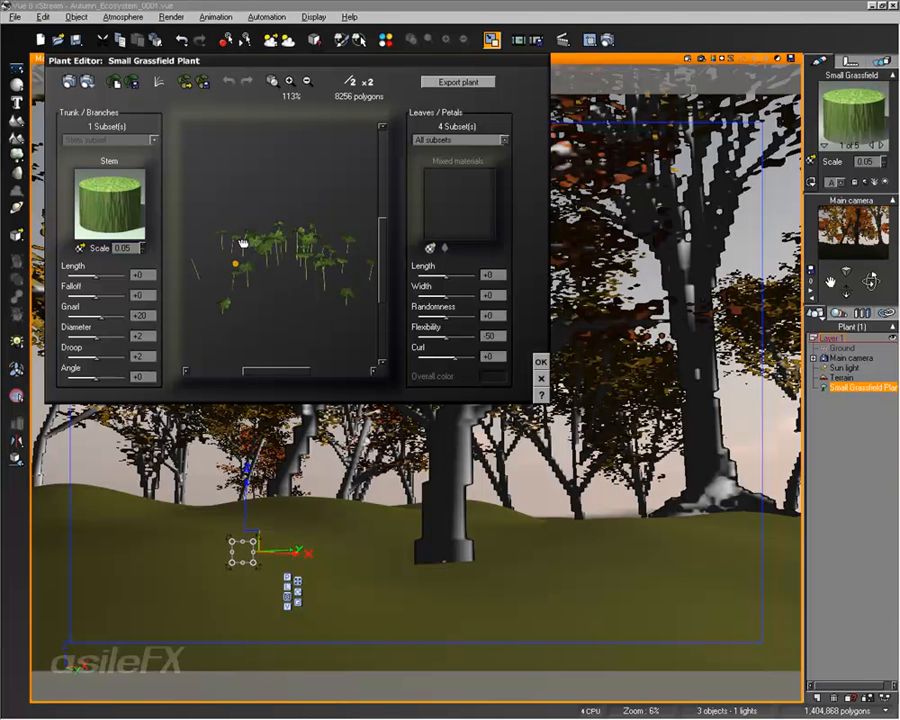
left_click(462, 140)
left_click(470, 149)
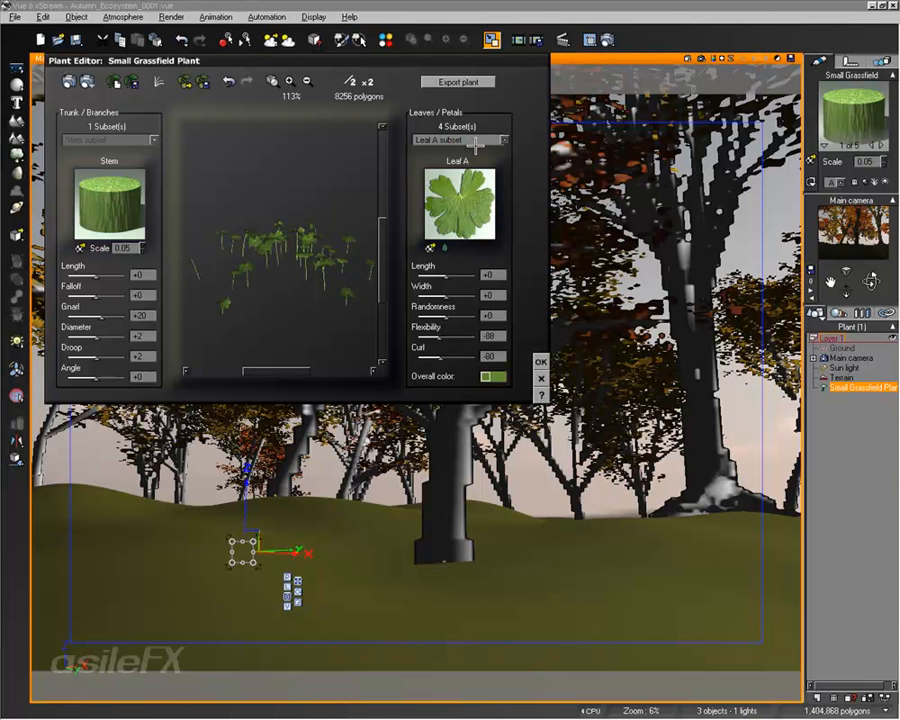
left_click(477, 135)
left_click(470, 162)
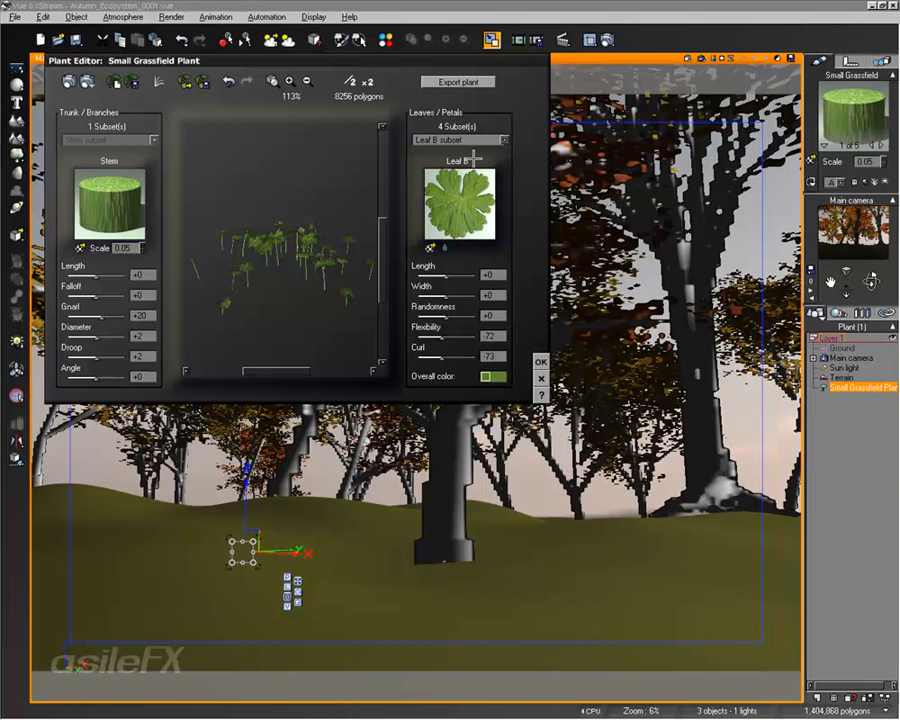
Select the Leaf D subset and set its flexibility to -46 and curl to -69
left_click(460, 140)
left_click(445, 179)
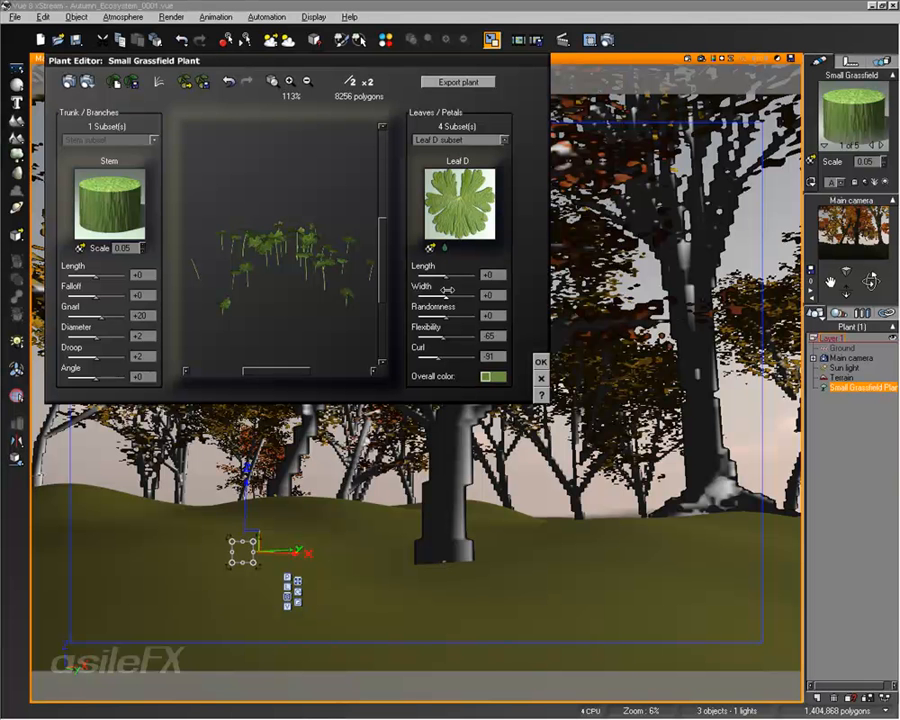
left_click_drag(253, 252, 253, 275)
left_click(290, 81)
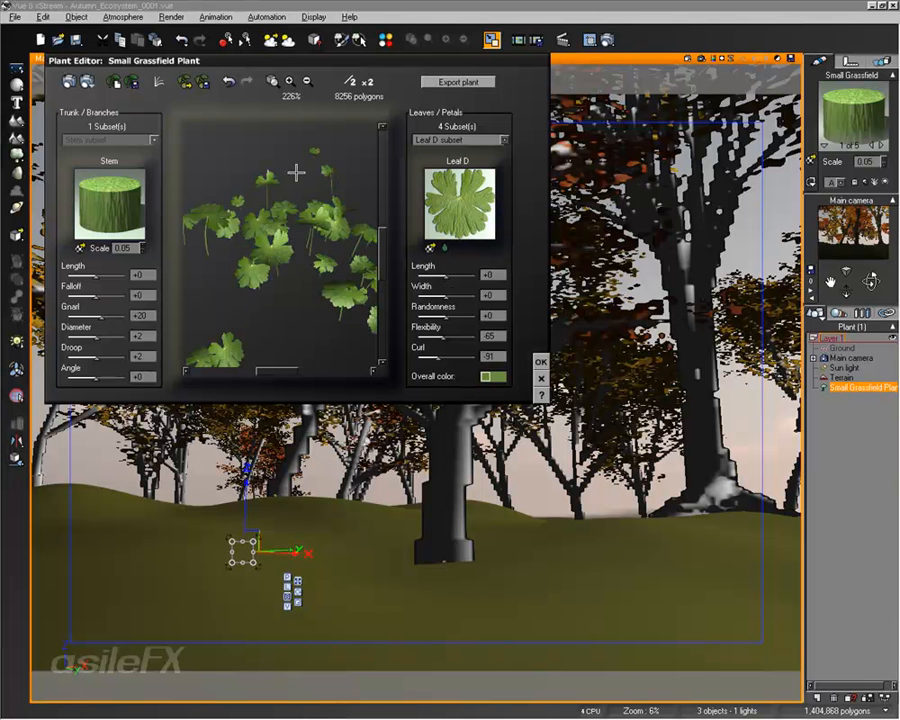
left_click_drag(313, 244, 368, 300)
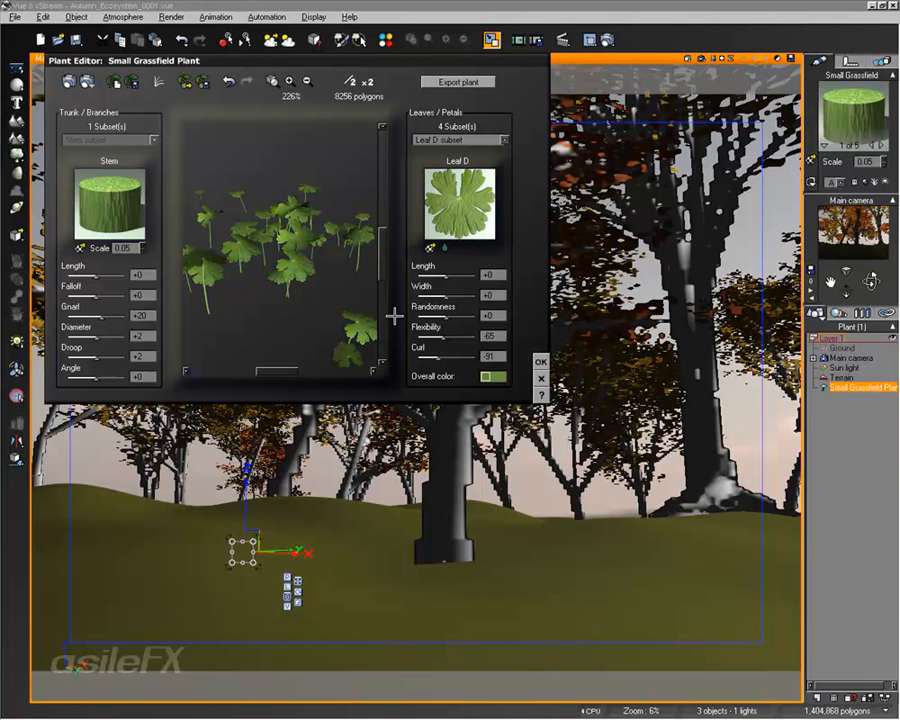
left_click_drag(437, 337, 455, 336)
Set Leaf D's hooking point on the branch to X 0.492, Y 0.425, at the leaf's vein centre
left_click(433, 246)
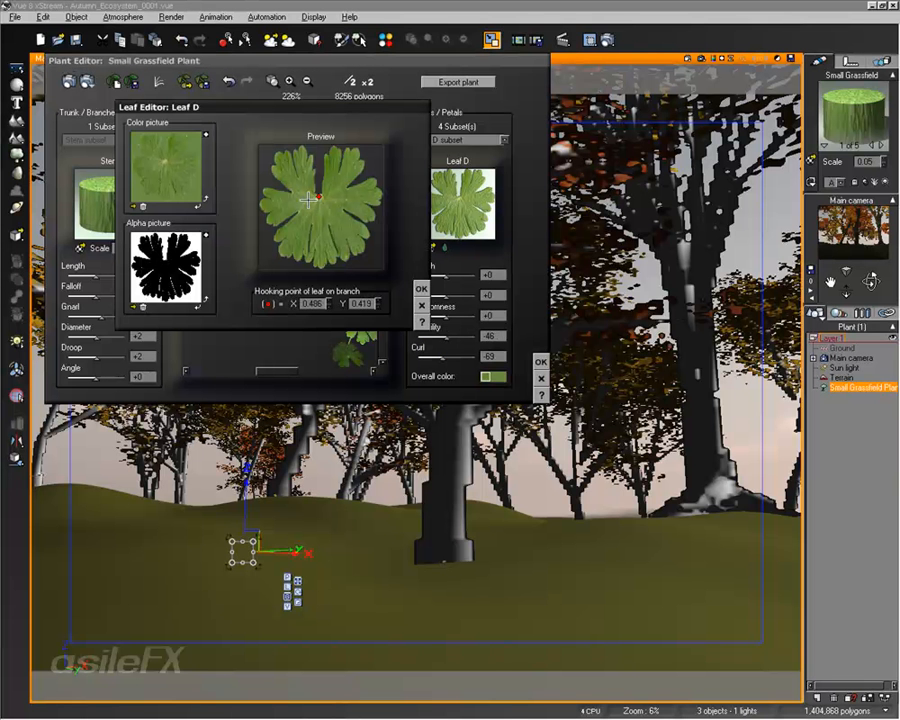
left_click(421, 289)
left_click(438, 249)
left_click(316, 211)
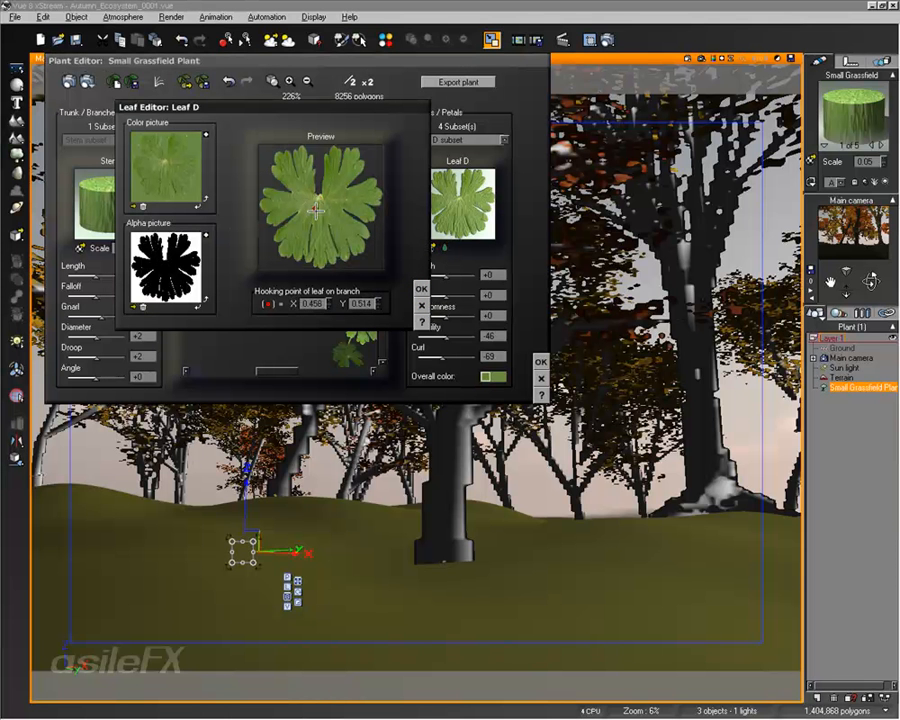
left_click(320, 195)
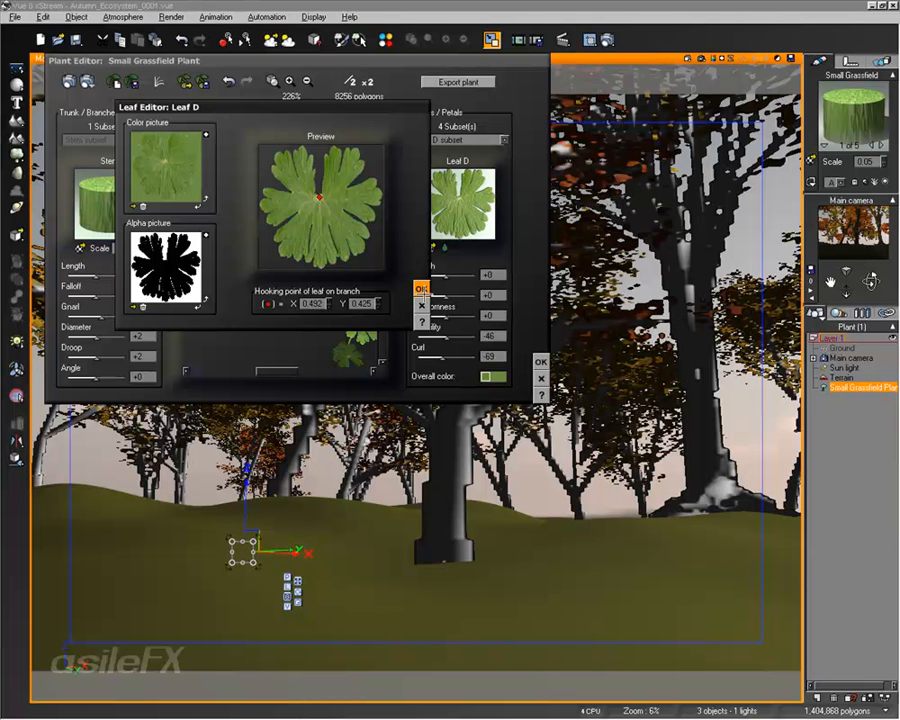
left_click(421, 289)
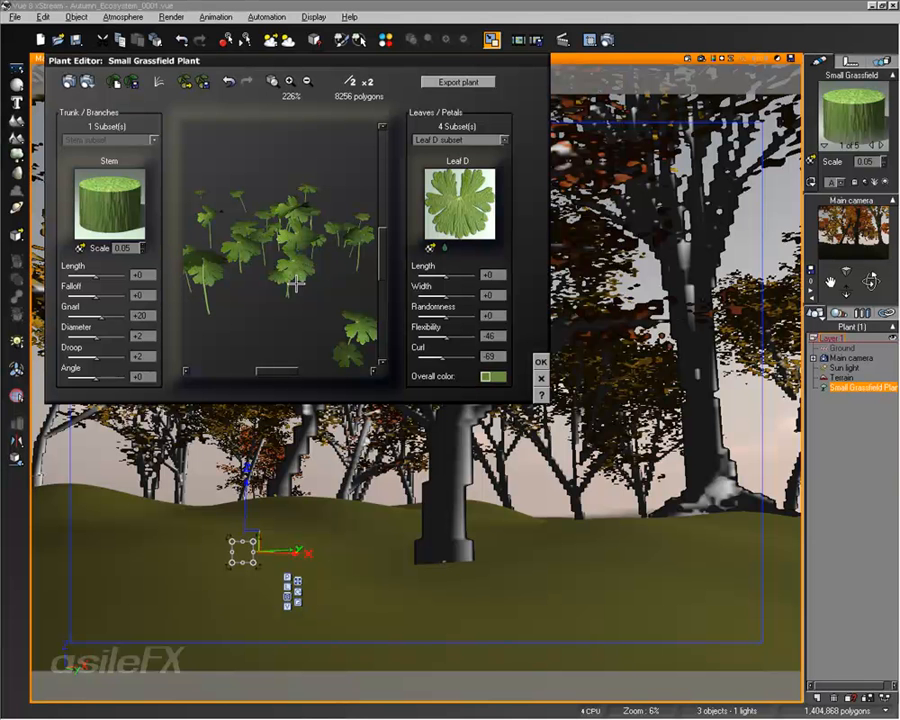
Shorten and thin the plant's stems by setting their length to -78 and diameter to -57
left_click_drag(301, 276, 231, 232)
left_click_drag(101, 273, 79, 270)
left_click_drag(266, 293, 297, 284)
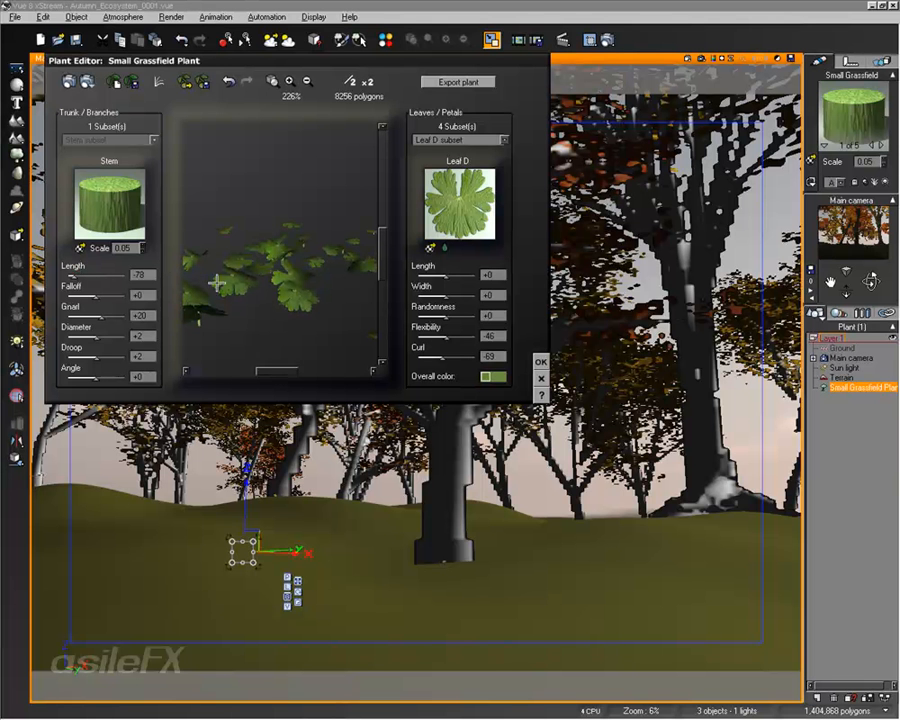
left_click_drag(106, 338, 91, 334)
left_click_drag(322, 286, 287, 281)
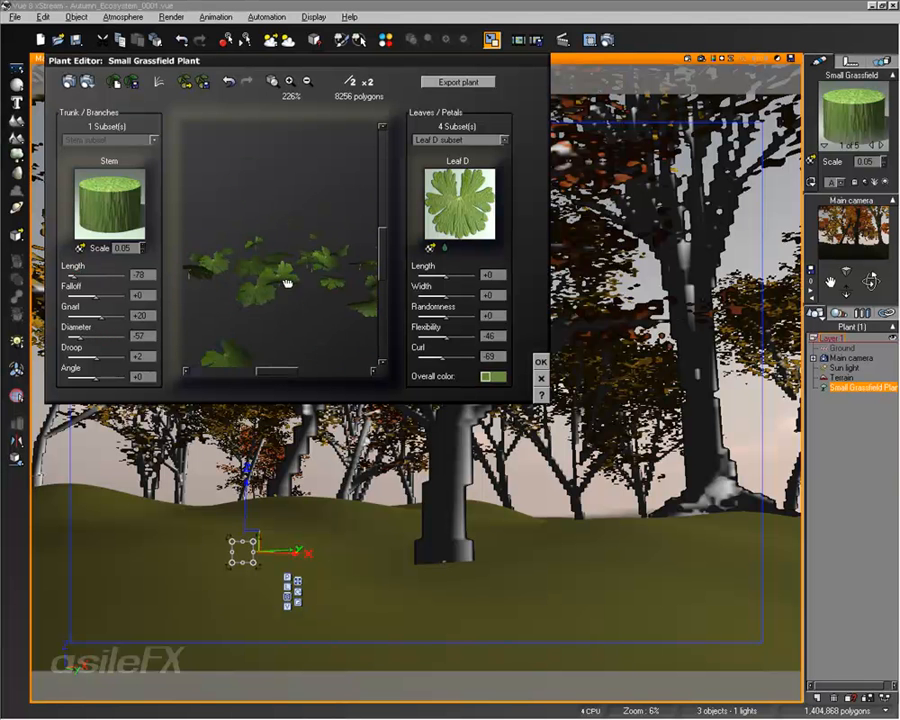
Change the stem material's overall color to a dark brown and accept the plant edits
right_click(122, 195)
left_click(150, 170)
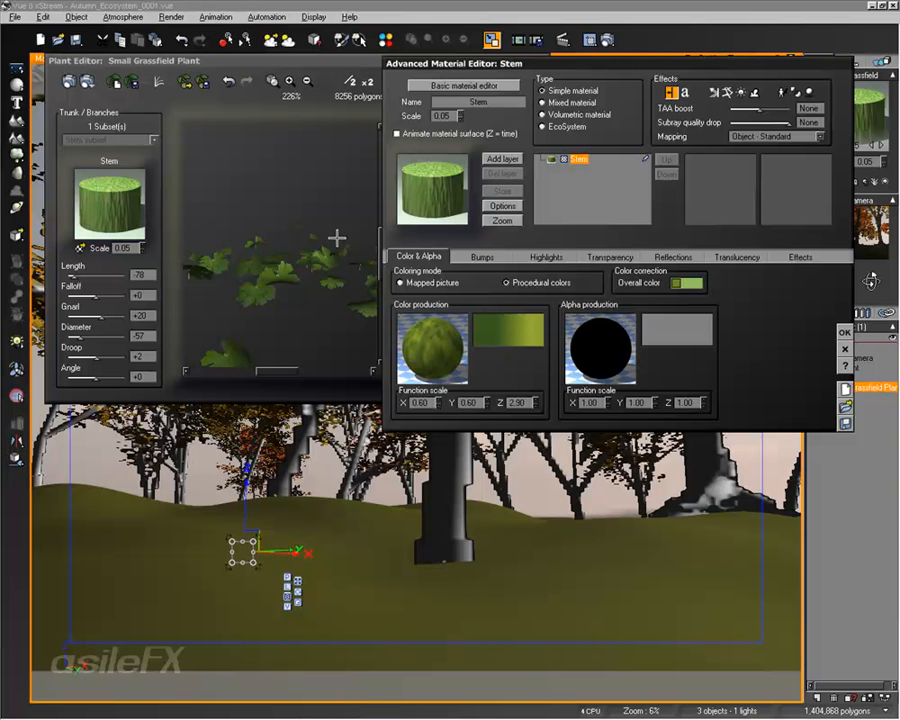
right_click(688, 283)
left_click(710, 294)
left_click_drag(367, 307, 356, 323)
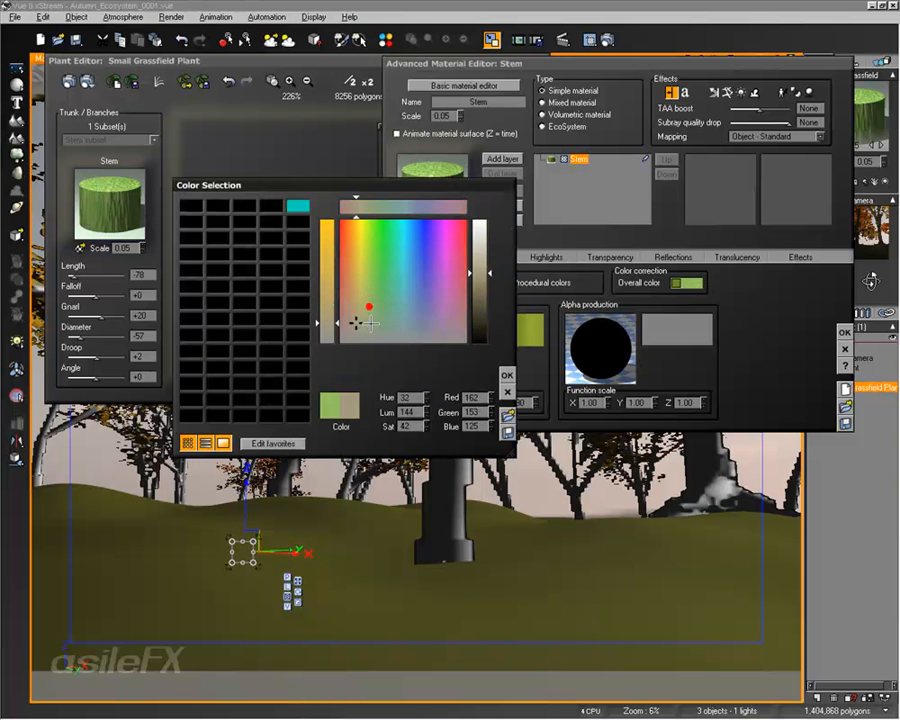
left_click_drag(478, 298, 479, 312)
left_click(505, 373)
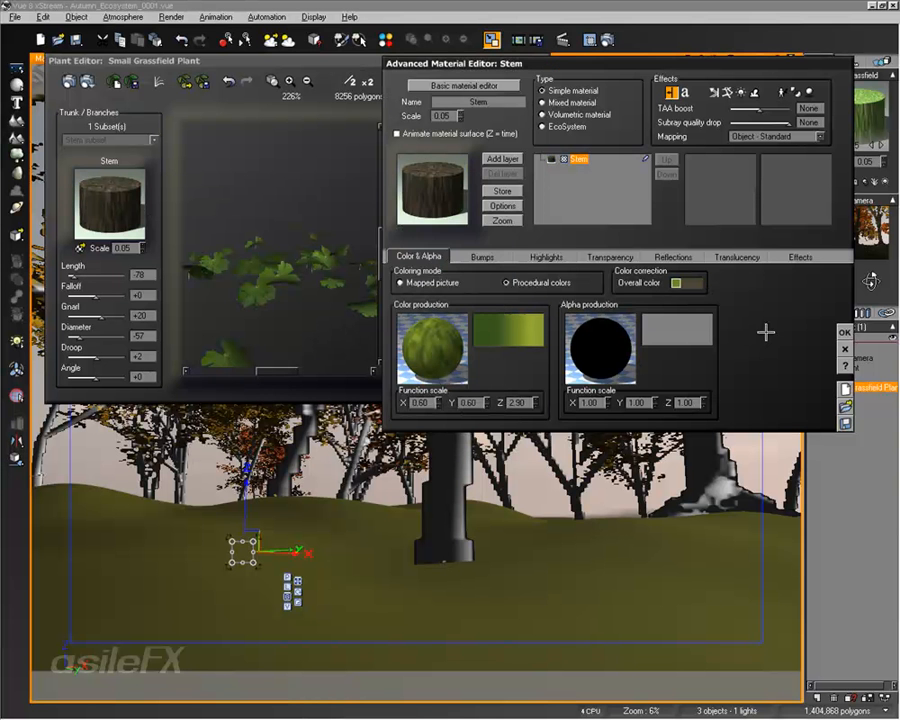
left_click(841, 331)
left_click_drag(269, 235, 306, 254)
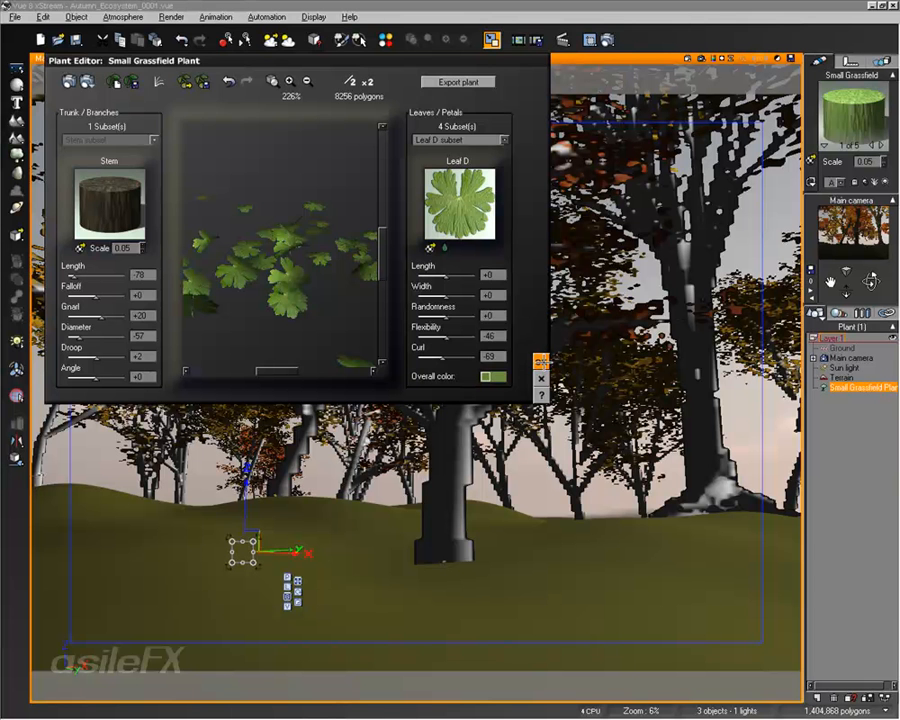
left_click(541, 362)
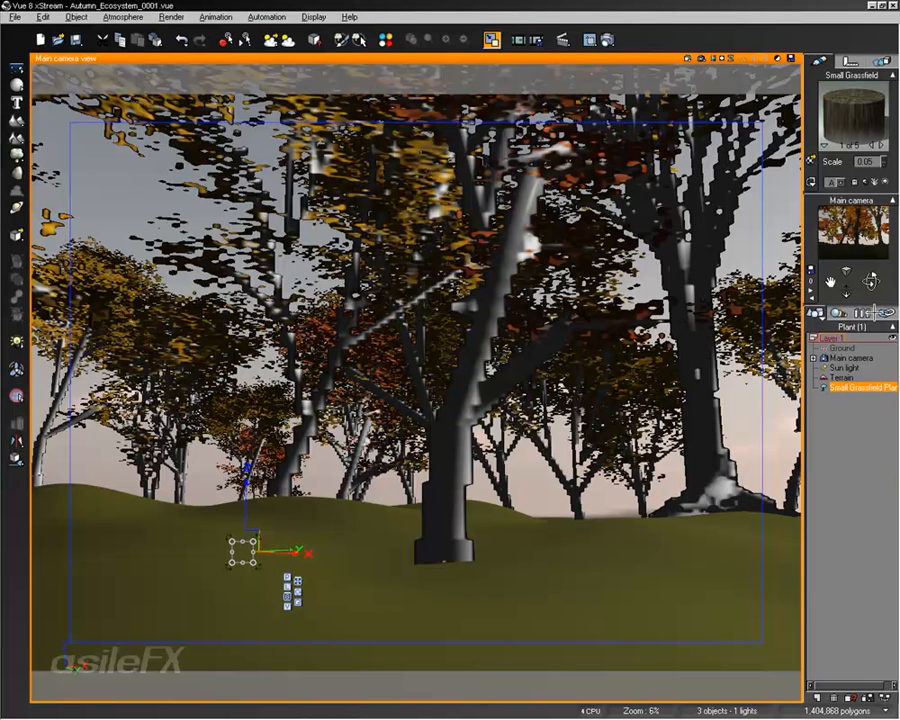
Show the scene's linked texture maps with larger thumbnails and a widened list that reveals the file names
left_click(885, 312)
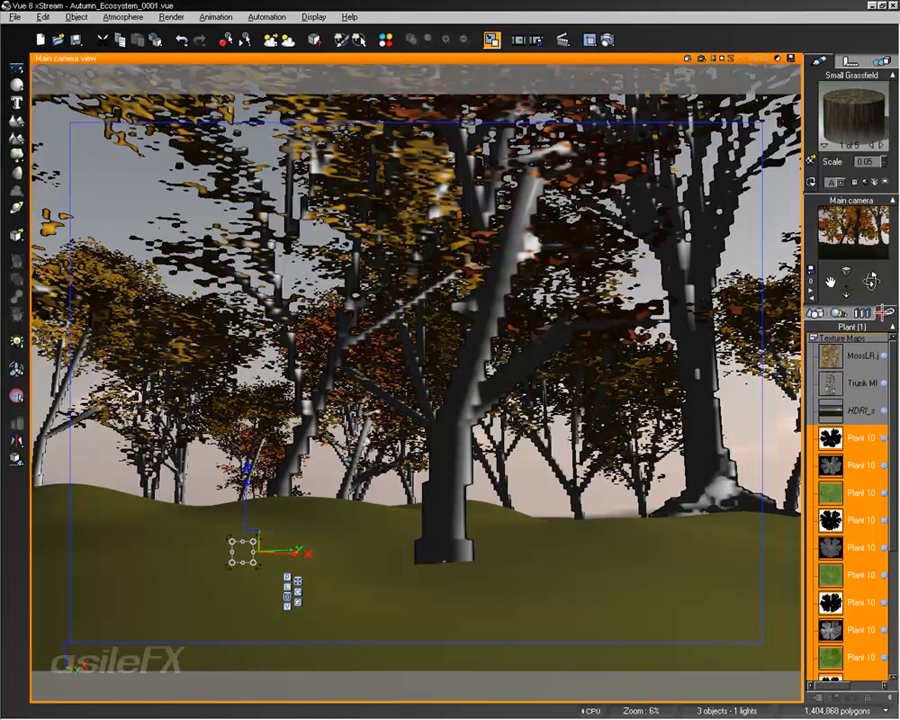
scroll(888, 373, "down", 4)
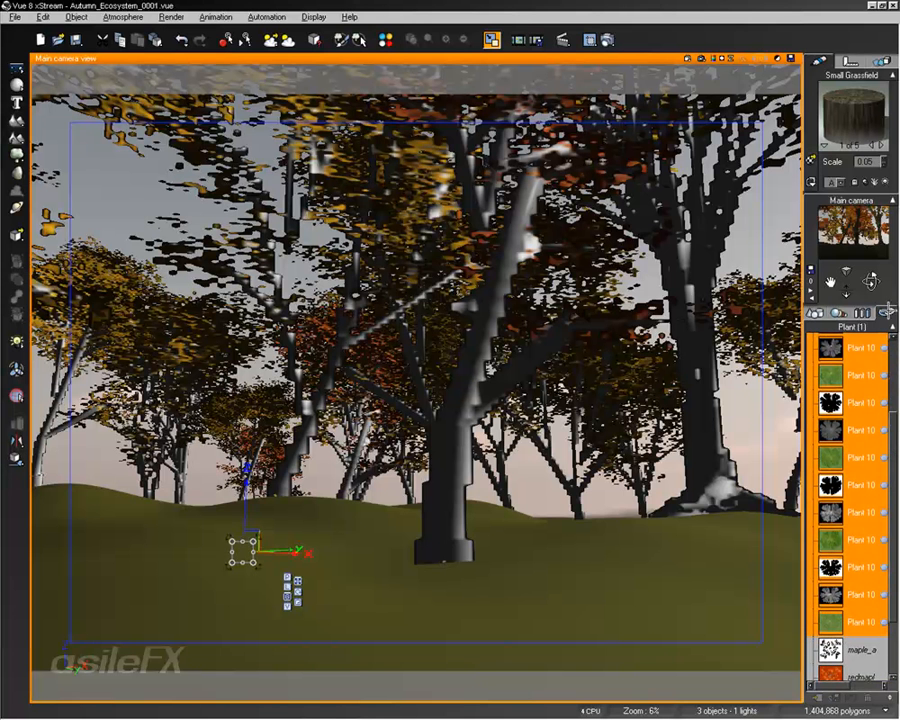
scroll(890, 533, "up", 1)
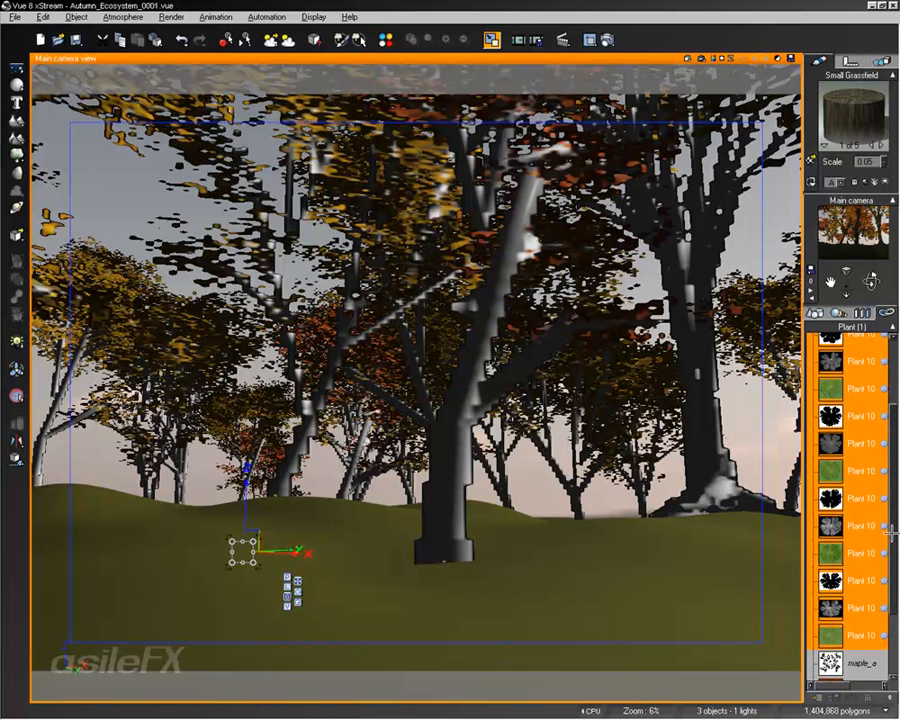
scroll(829, 365, "up", 1)
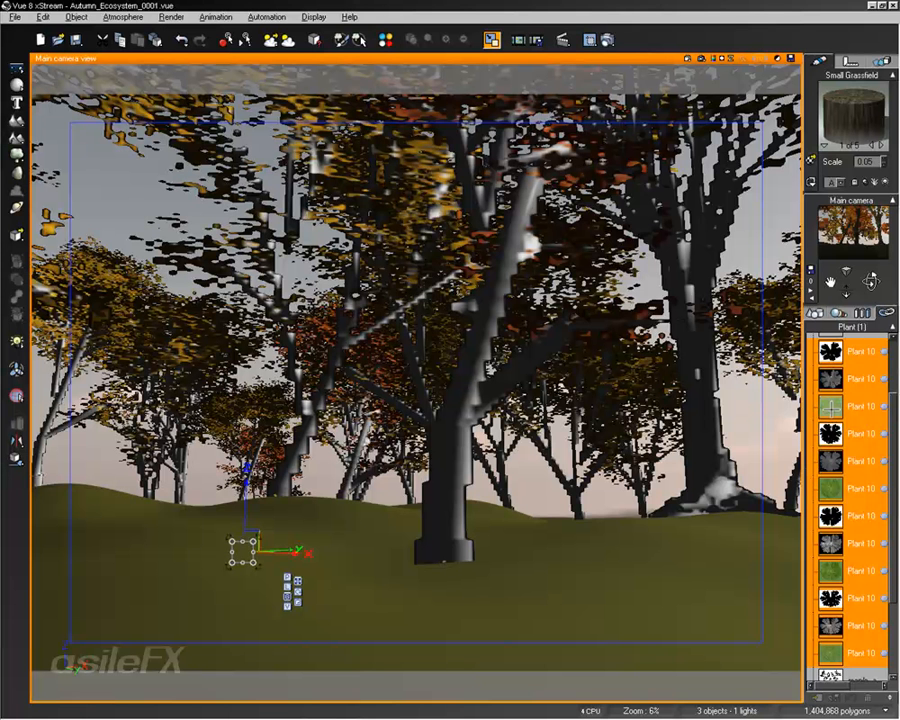
left_click_drag(889, 698, 889, 643)
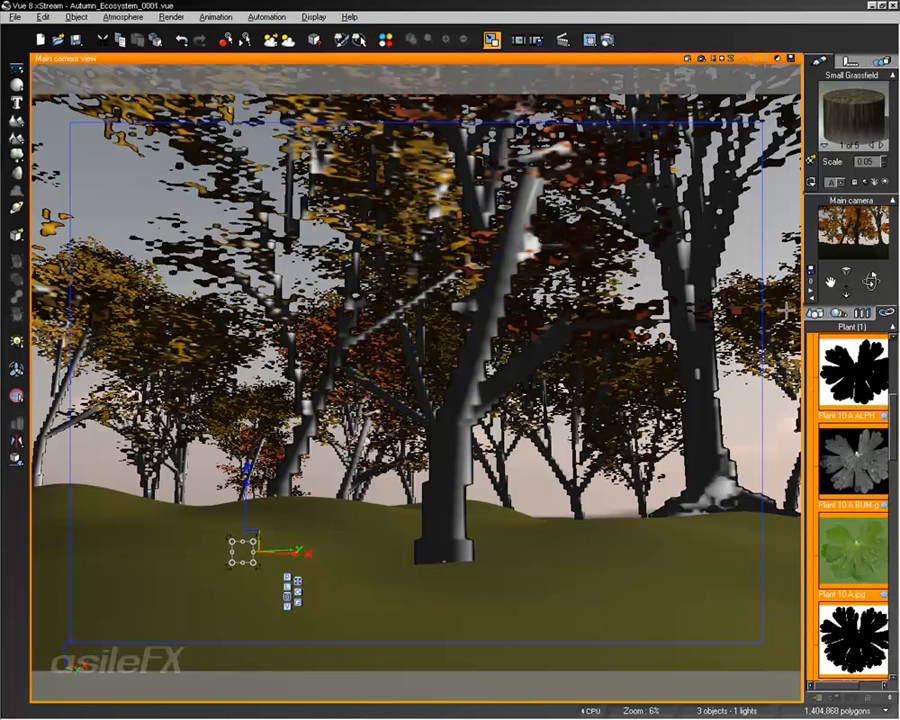
left_click_drag(804, 316, 609, 316)
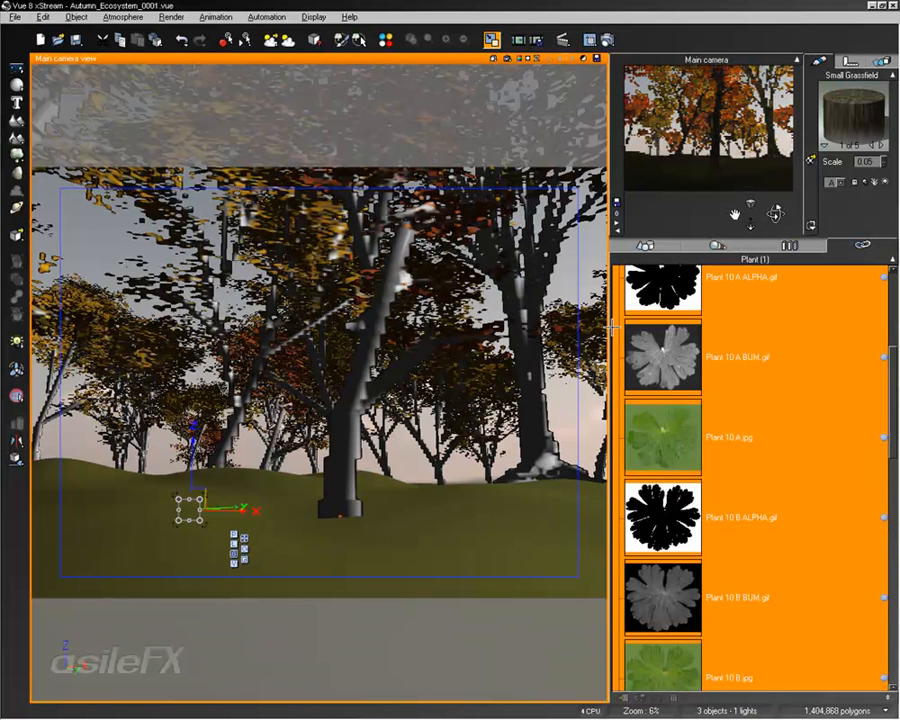
Examine the plant's Plant 10 alpha, bump and color maps and the link options for Plant 10 D.jpg
scroll(780, 430, "down", 10)
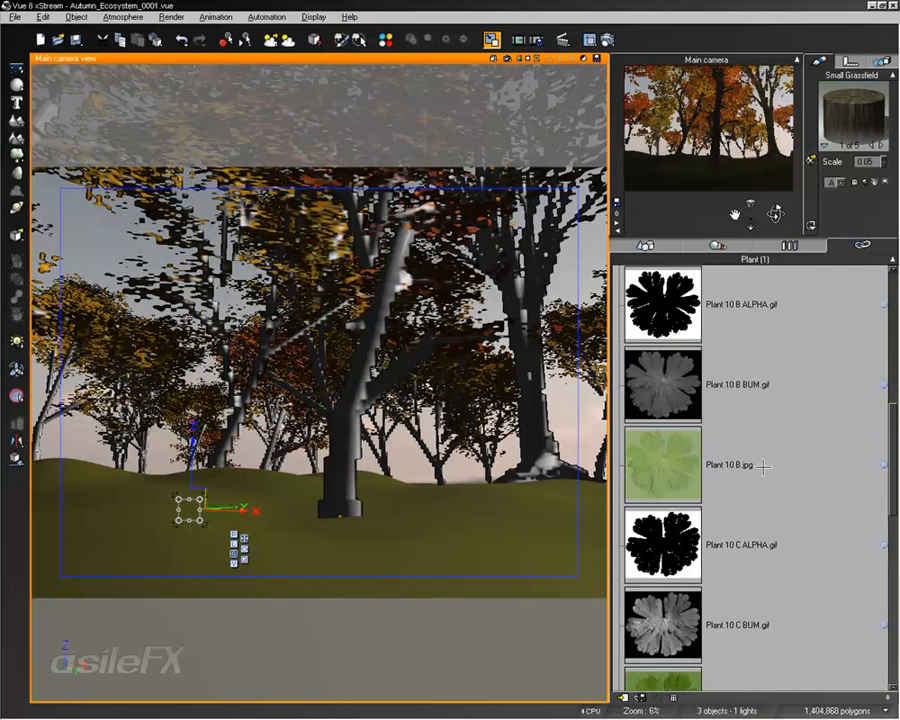
scroll(752, 485, "up", 3)
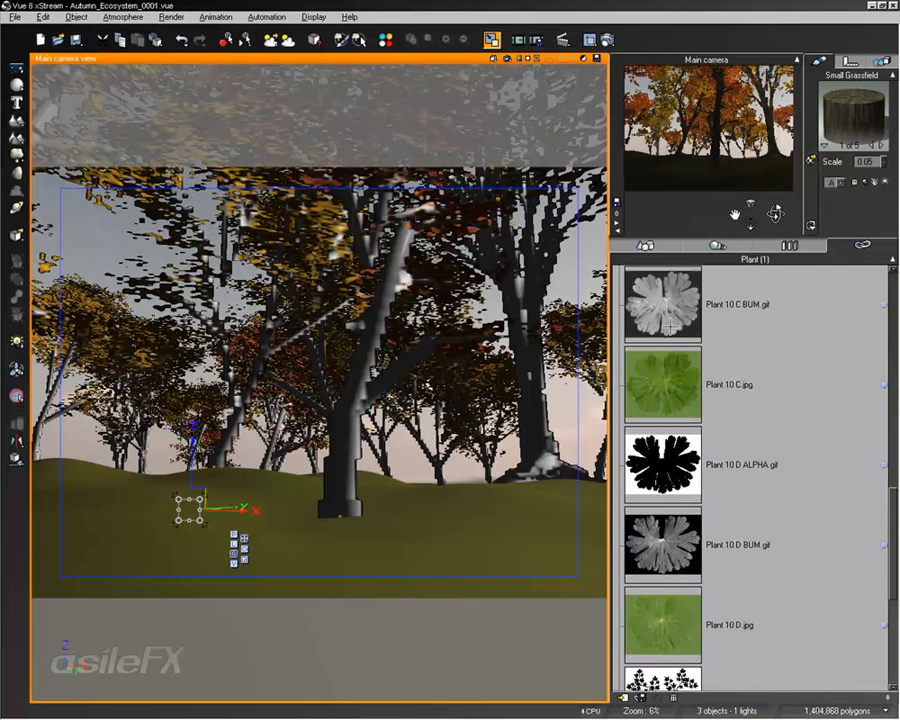
scroll(736, 482, "up", 7)
left_click(735, 478)
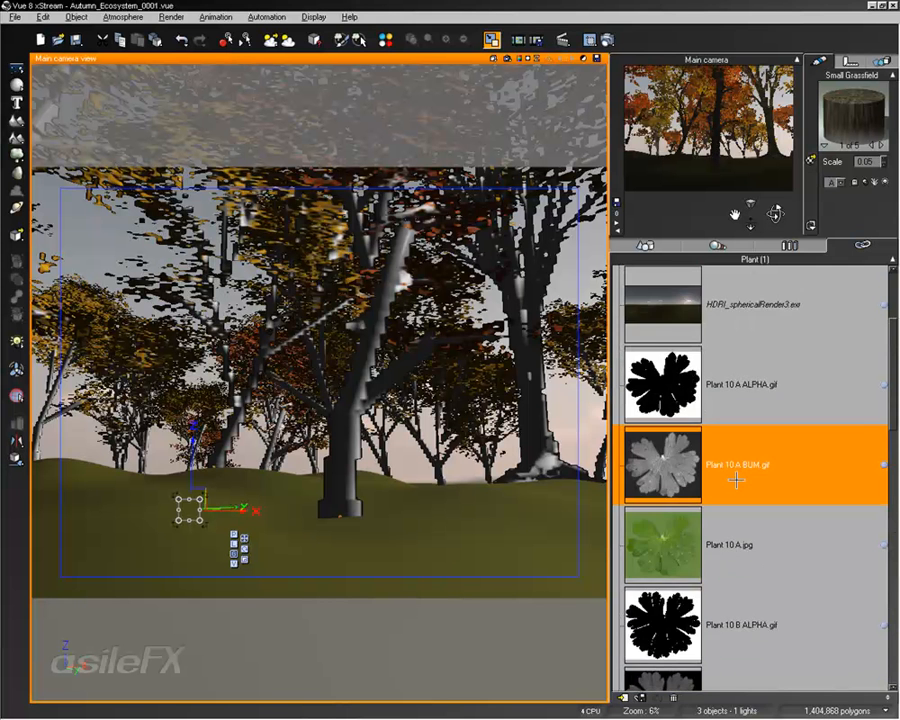
scroll(735, 478, "up", 1)
scroll(721, 578, "down", 10)
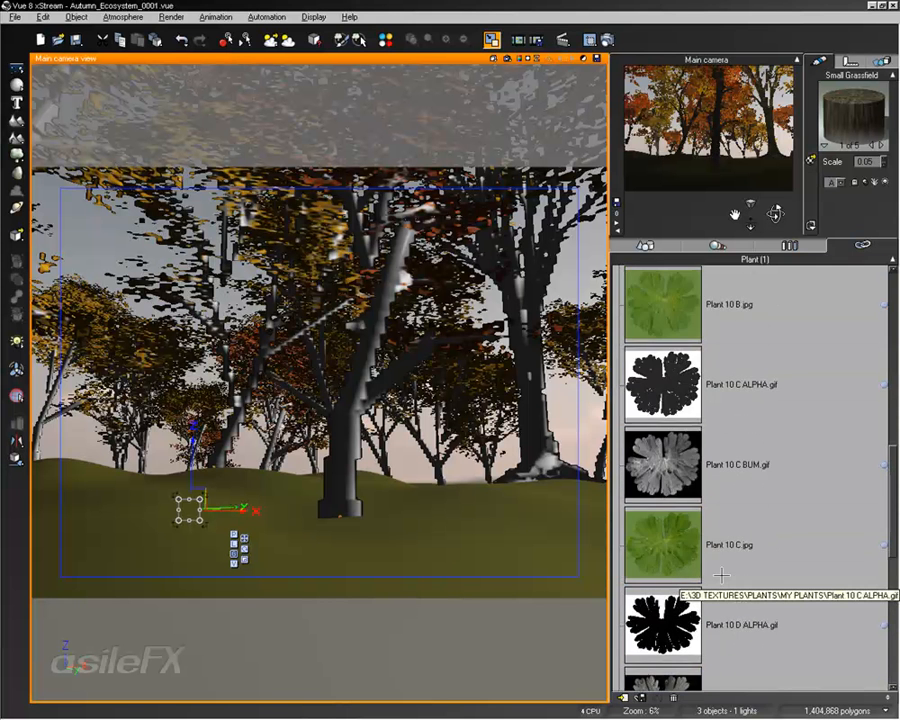
left_click(708, 545)
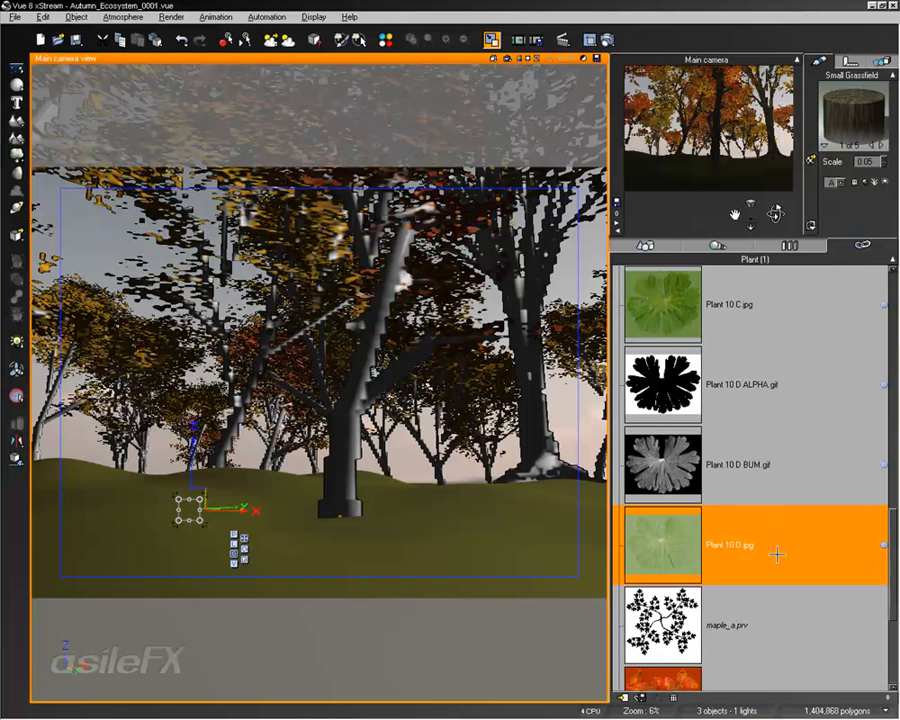
right_click(662, 531)
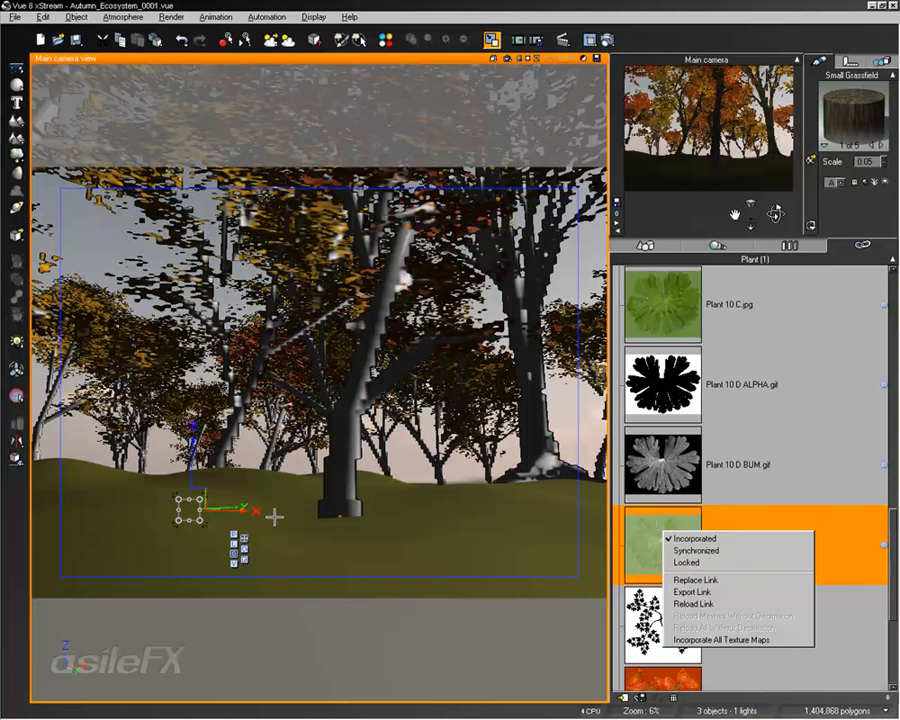
left_click(658, 516)
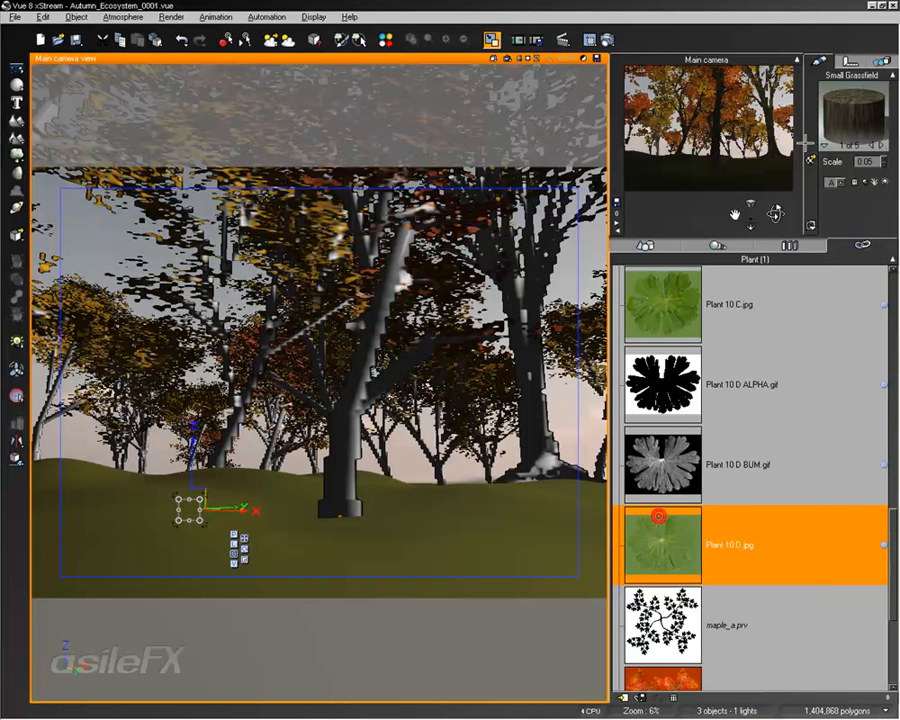
Open the Leaf A material of the Small Grassfield plant and edit the function behind its color picture
left_click(879, 146)
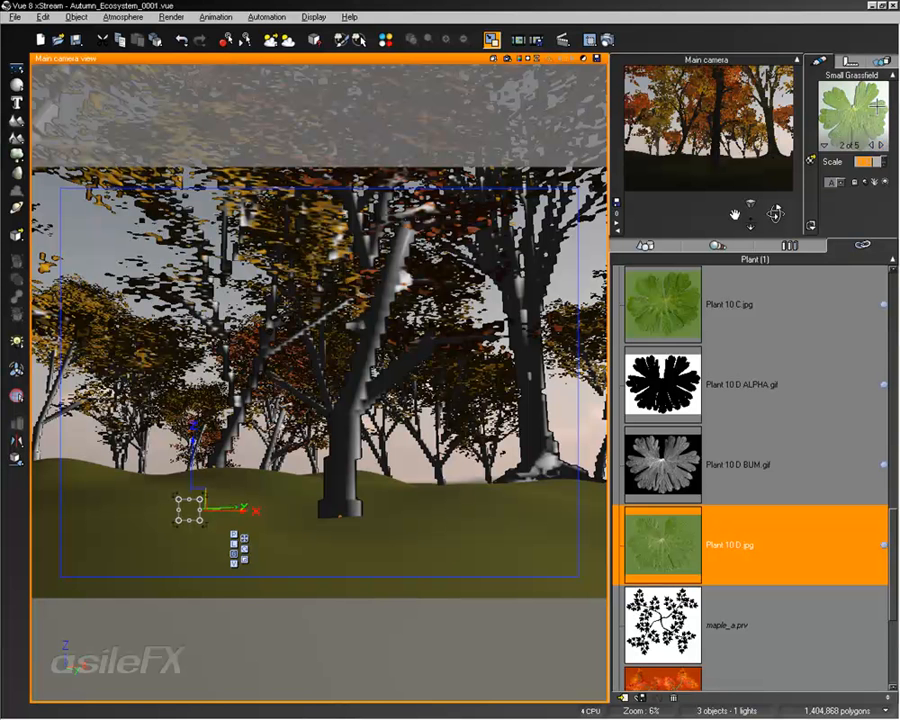
left_click(880, 146)
left_click(880, 146)
left_click(880, 146)
double_click(866, 118)
right_click(560, 344)
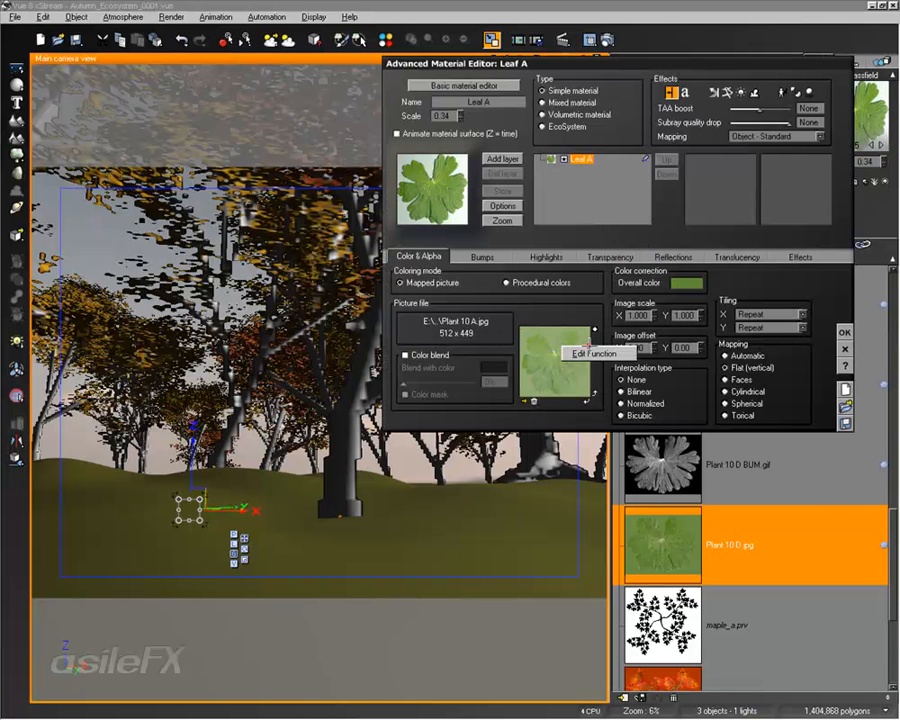
left_click(590, 350)
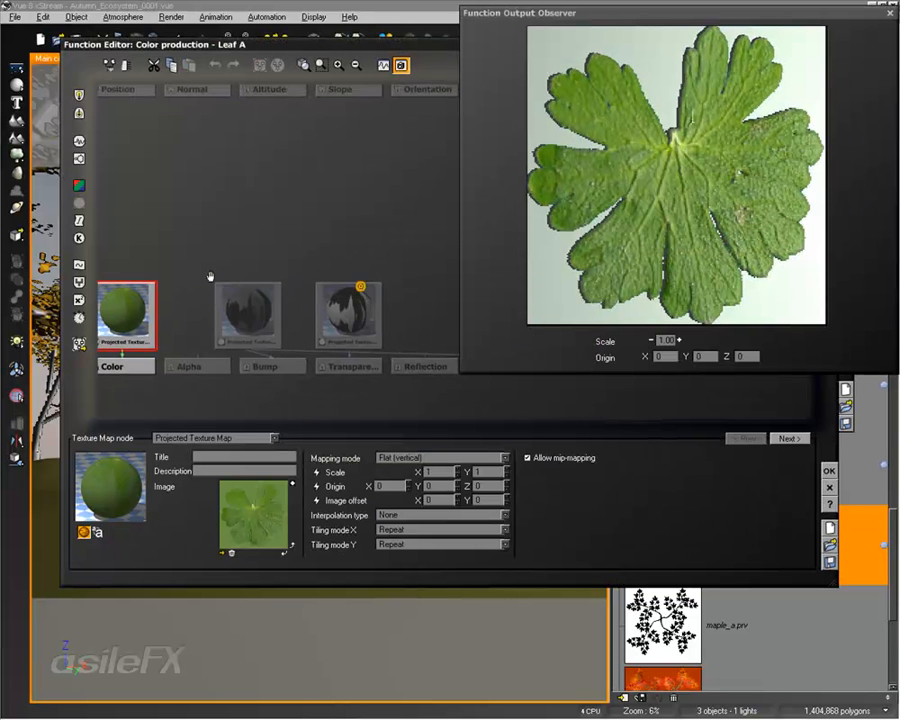
Examine Leaf A's color, bump and transparency texture nodes and the bump map's interpolation options, and cancel both editors
left_click(328, 326)
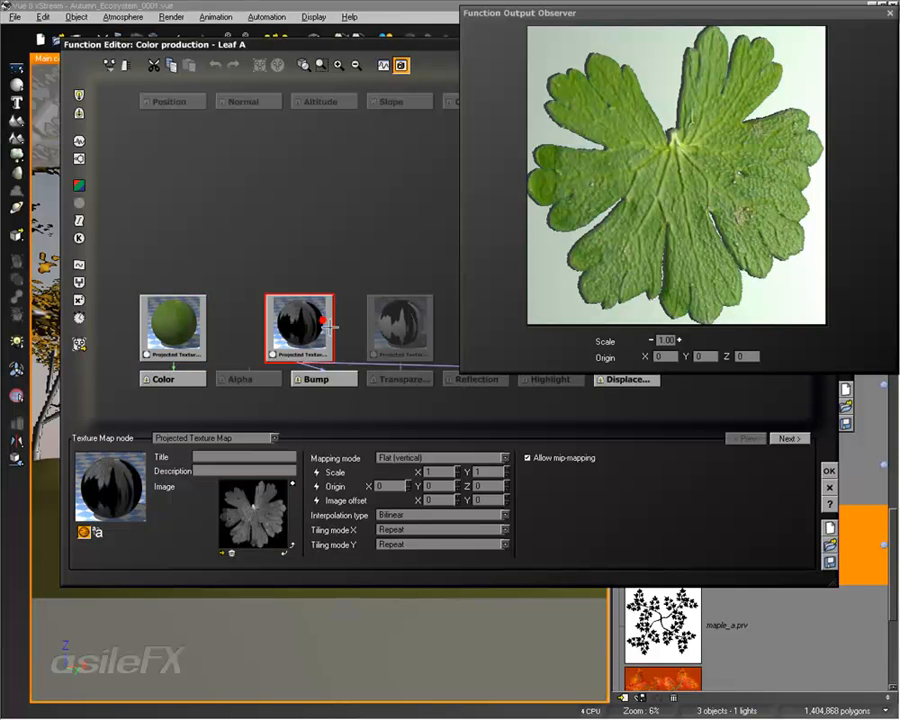
left_click(399, 326)
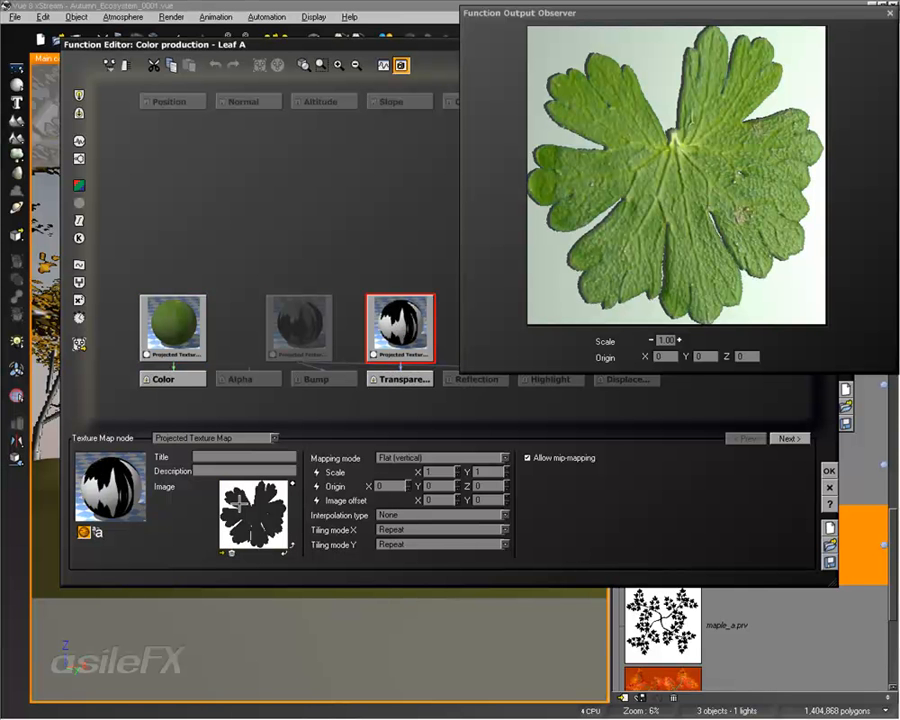
left_click(311, 328)
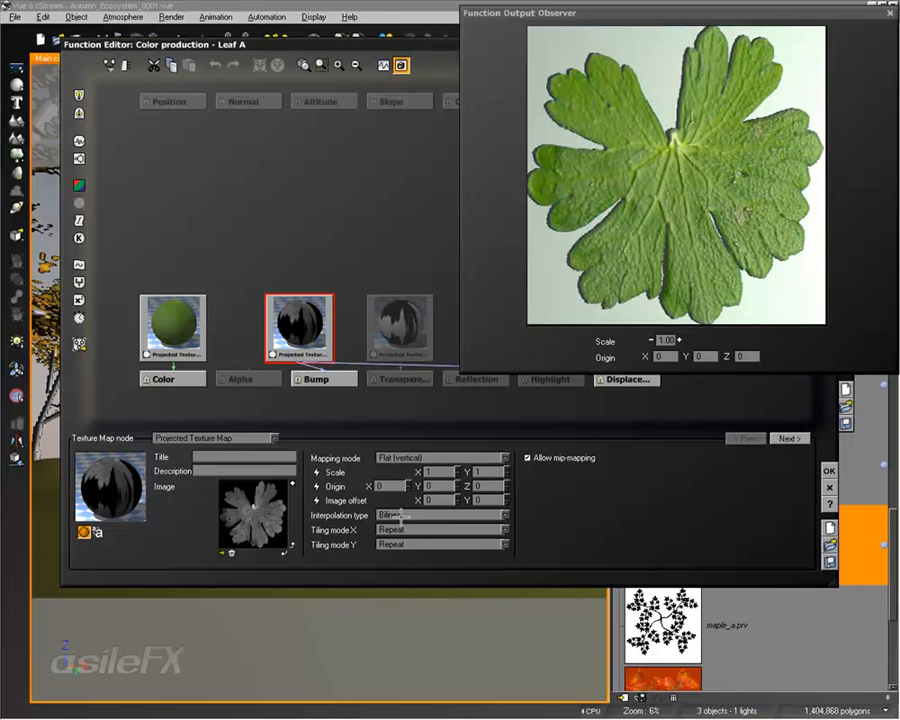
left_click(177, 328)
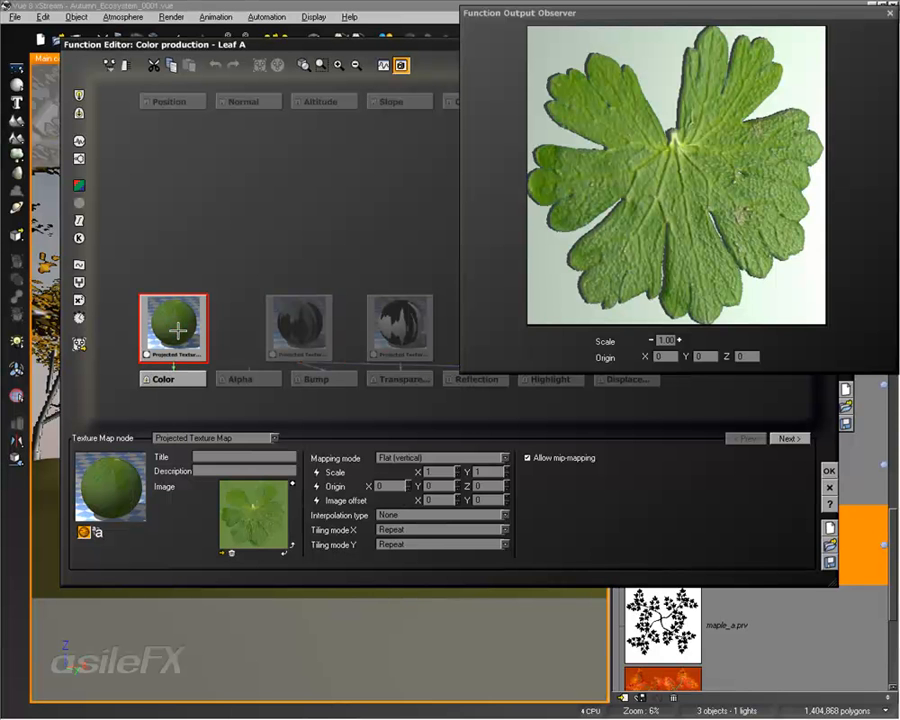
left_click(404, 316)
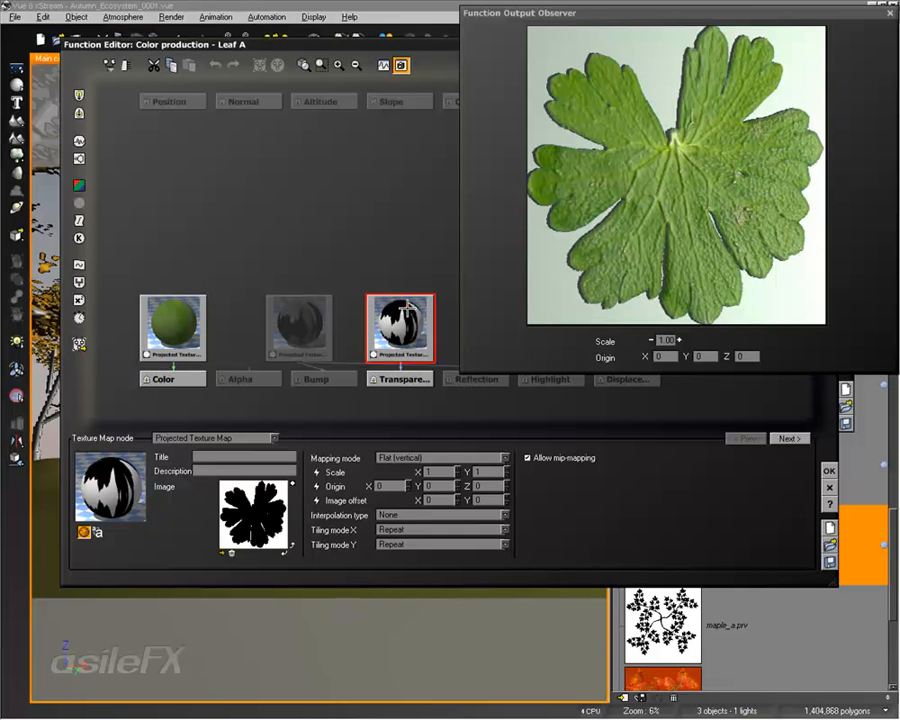
left_click(318, 328)
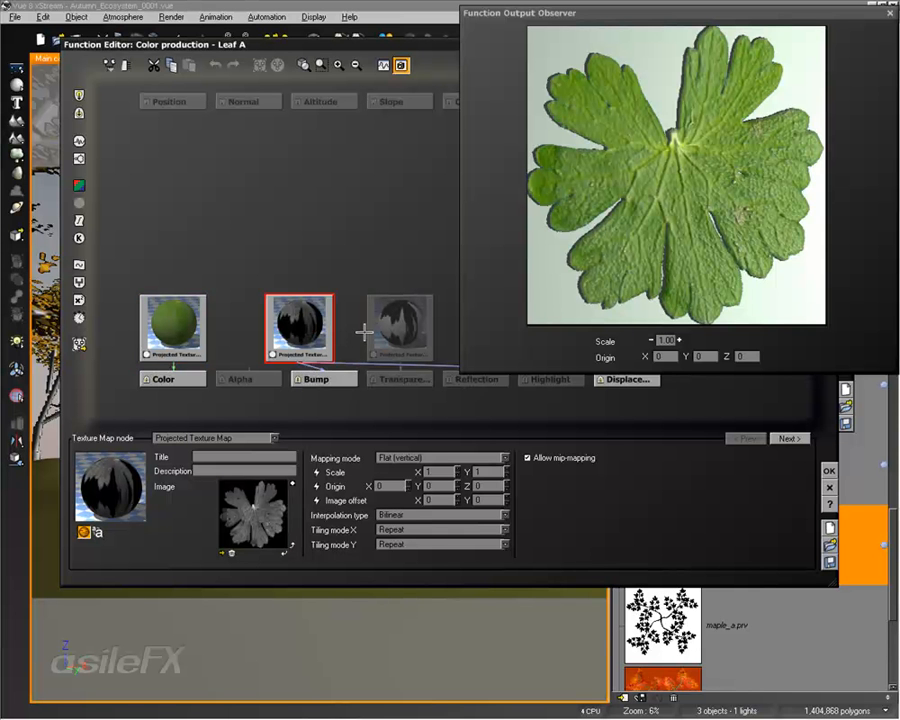
left_click(437, 513)
left_click(563, 514)
left_click(829, 488)
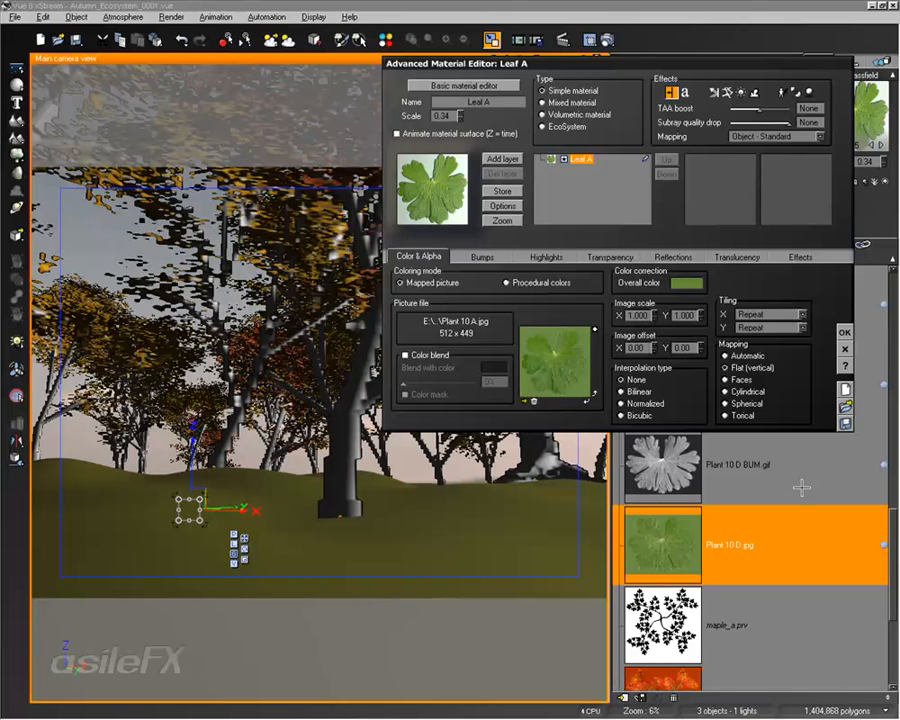
left_click(844, 348)
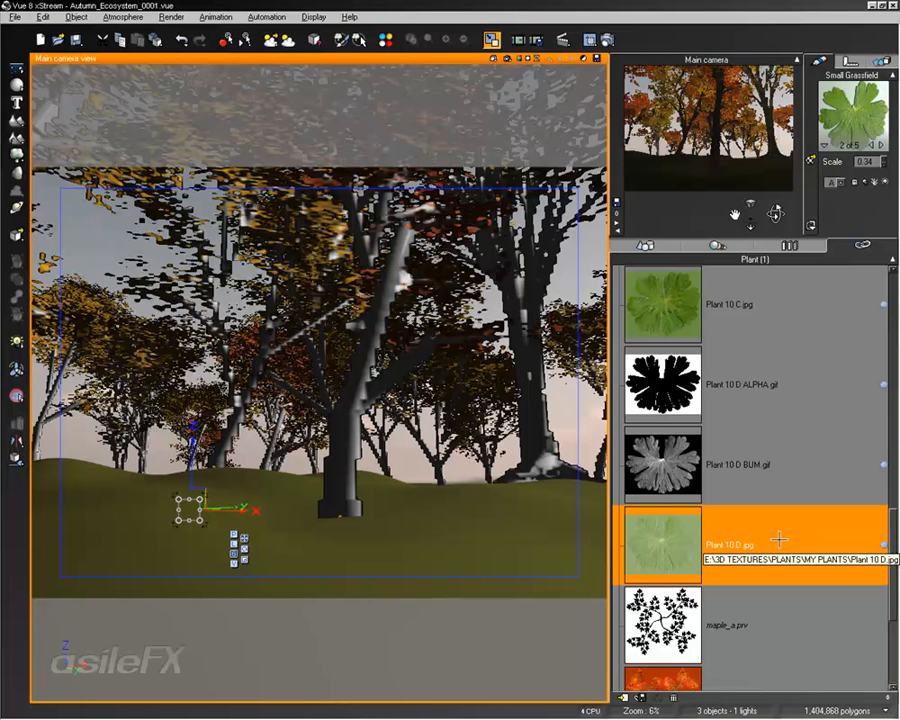
Start replacing the link of Plant 10 D.jpg and show the Source folder's pictures as thumbnails in an enlarged file dialog
right_click(657, 533)
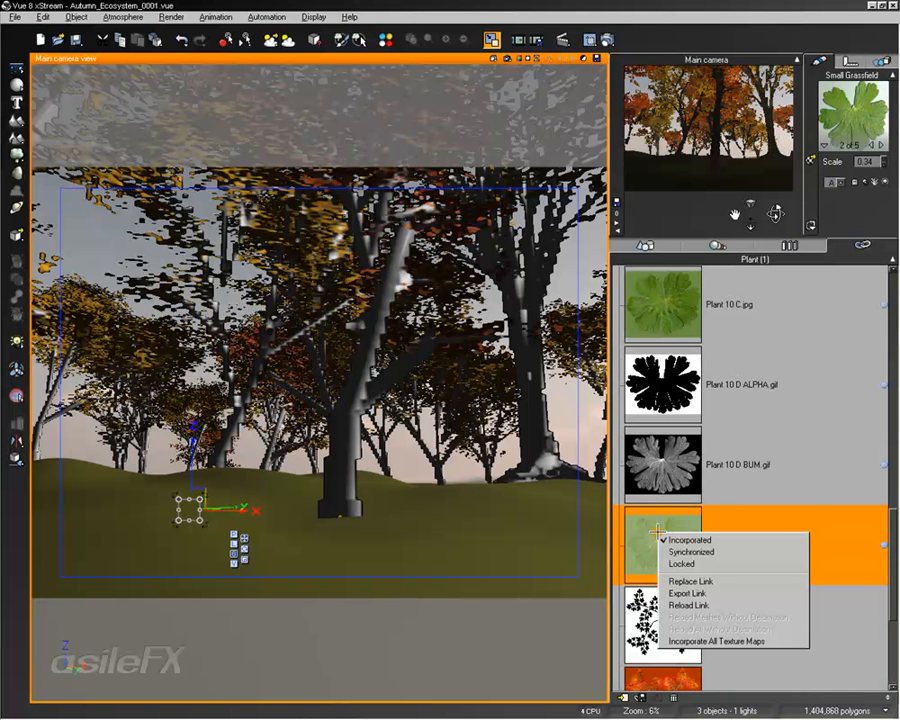
left_click(716, 580)
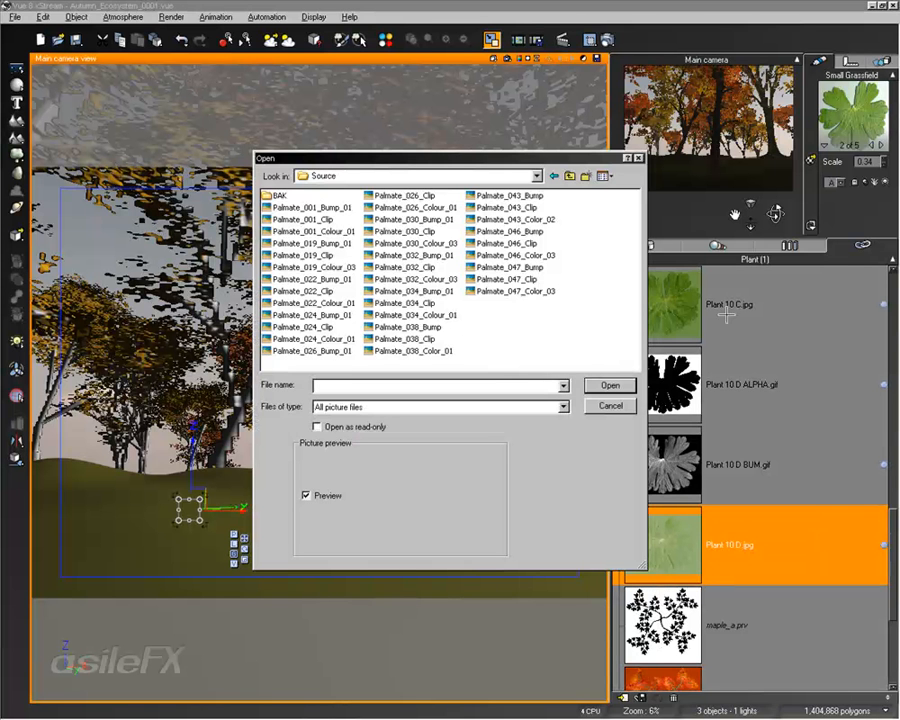
left_click(606, 176)
left_click(624, 191)
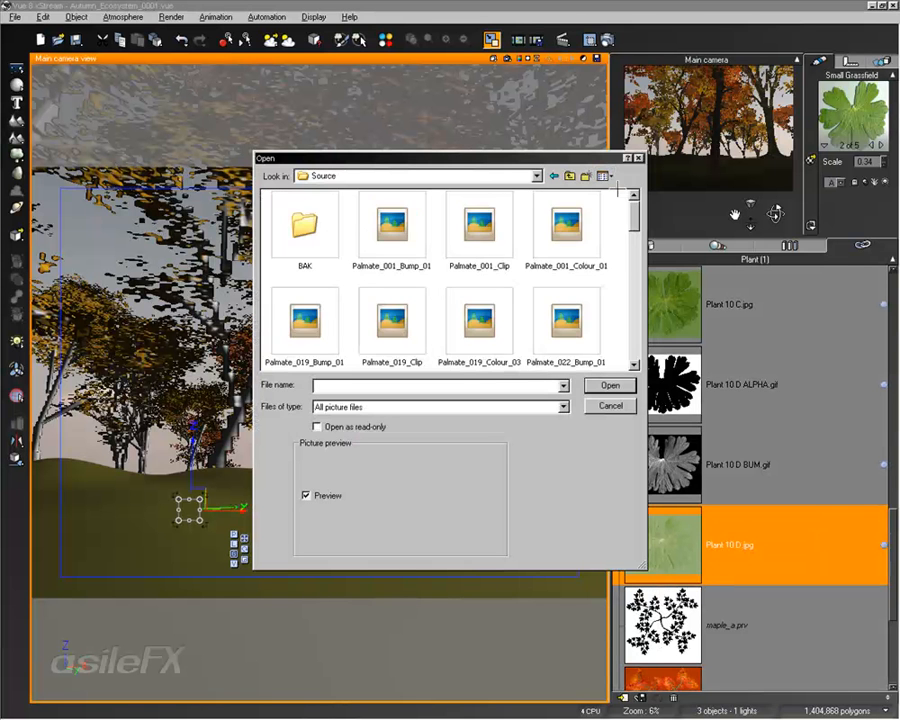
mouse_move(634, 212)
left_mouse_down()
mouse_move(634, 342)
mouse_move(624, 202)
left_mouse_up()
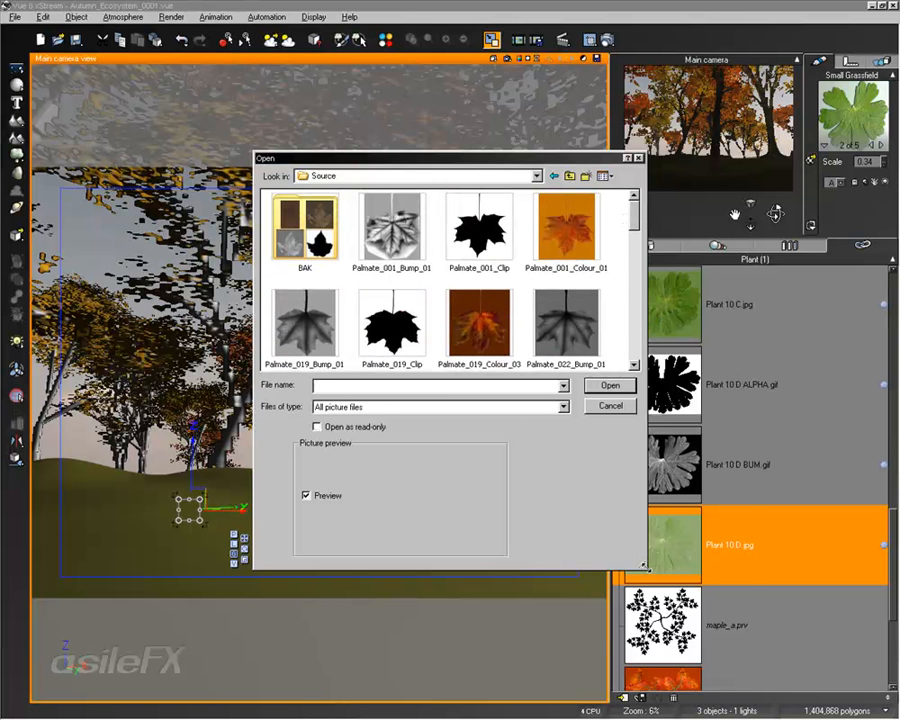
left_click_drag(645, 567, 754, 681)
left_click_drag(577, 157, 515, 82)
Browse the Palmate leaf pictures and load Palmate_001_Colour_01 as the replacement for Plant 10 D.jpg
scroll(524, 300, "down", 5)
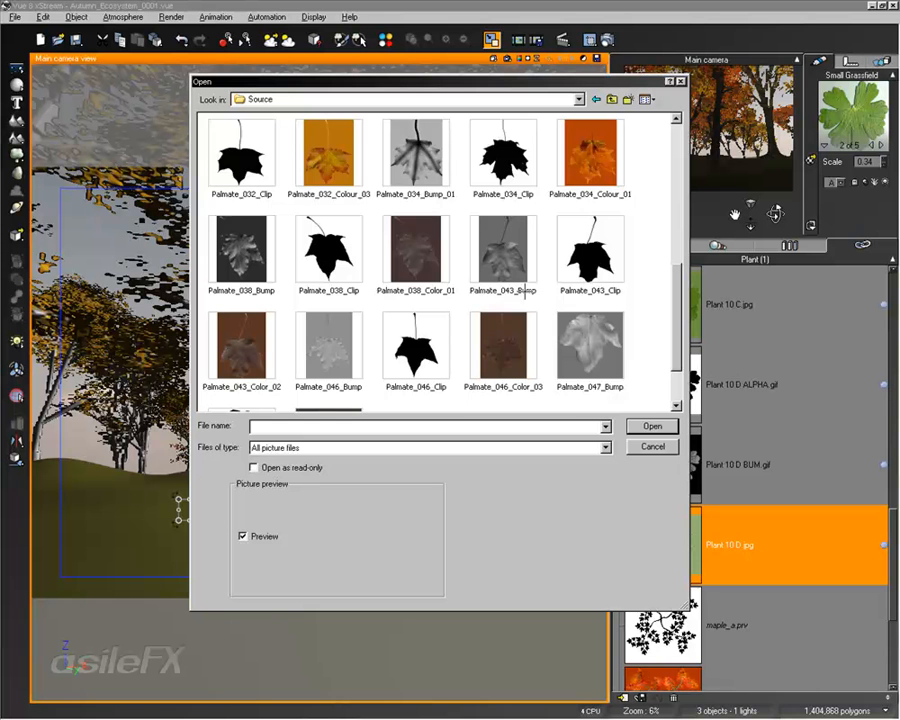
scroll(524, 290, "down", 2)
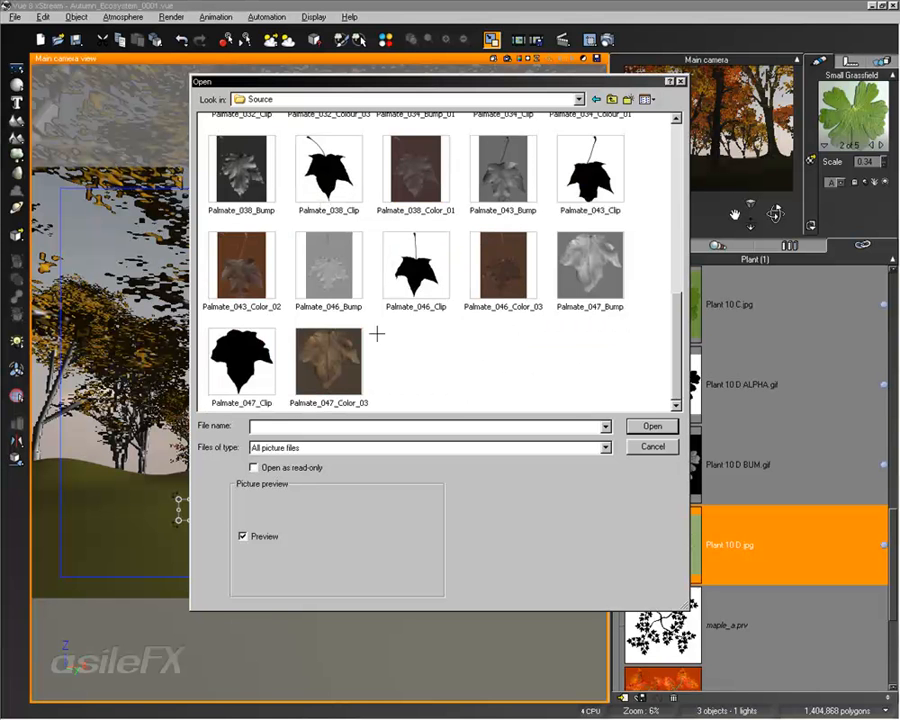
scroll(424, 173, "up", 5)
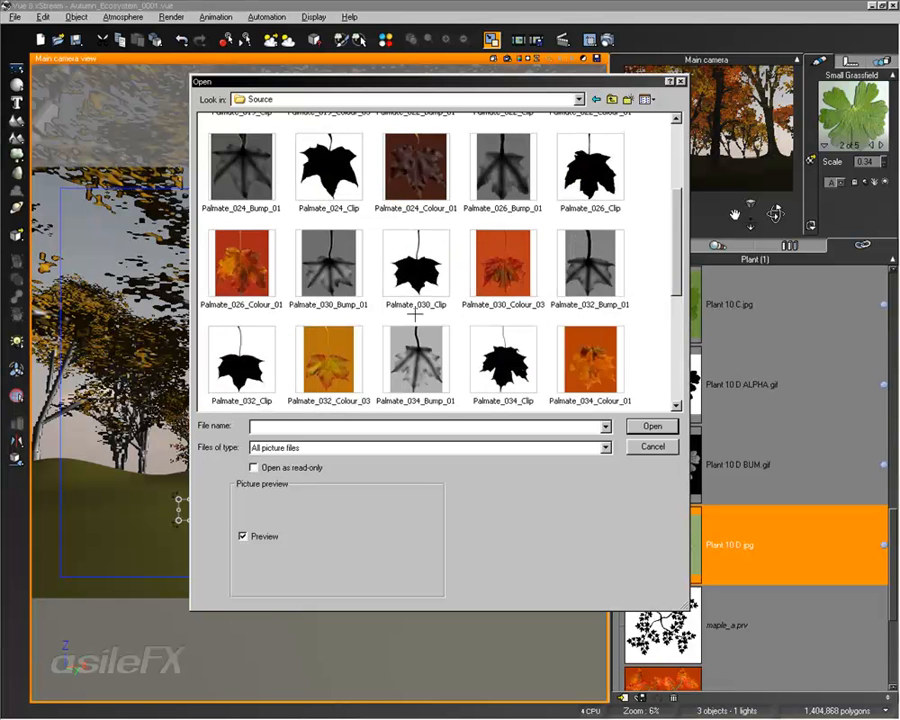
scroll(451, 234, "down", 2)
scroll(450, 234, "down", 3)
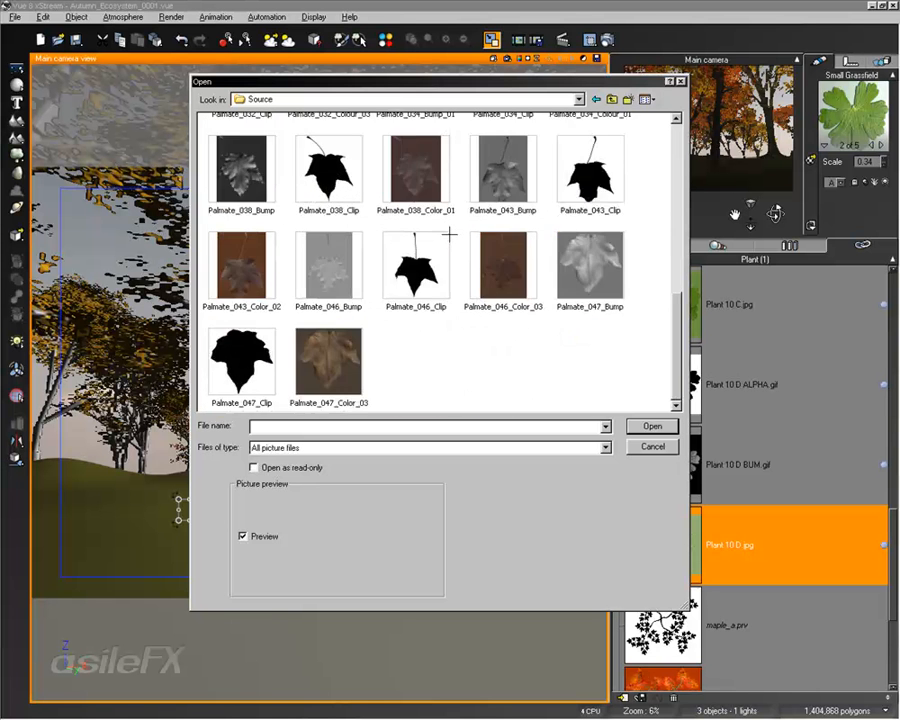
scroll(451, 234, "up", 5)
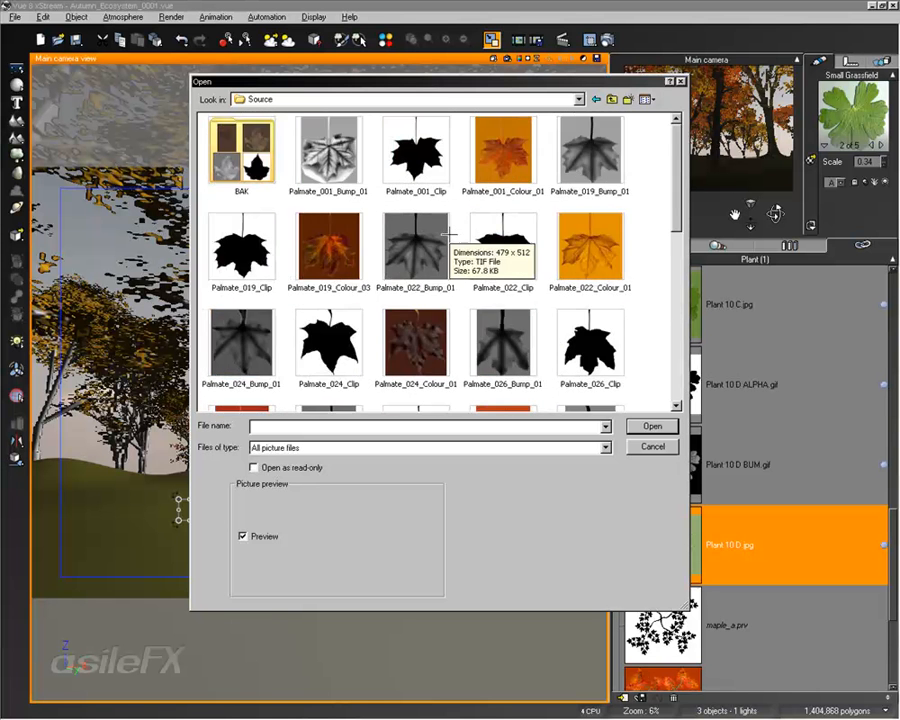
left_click(506, 150)
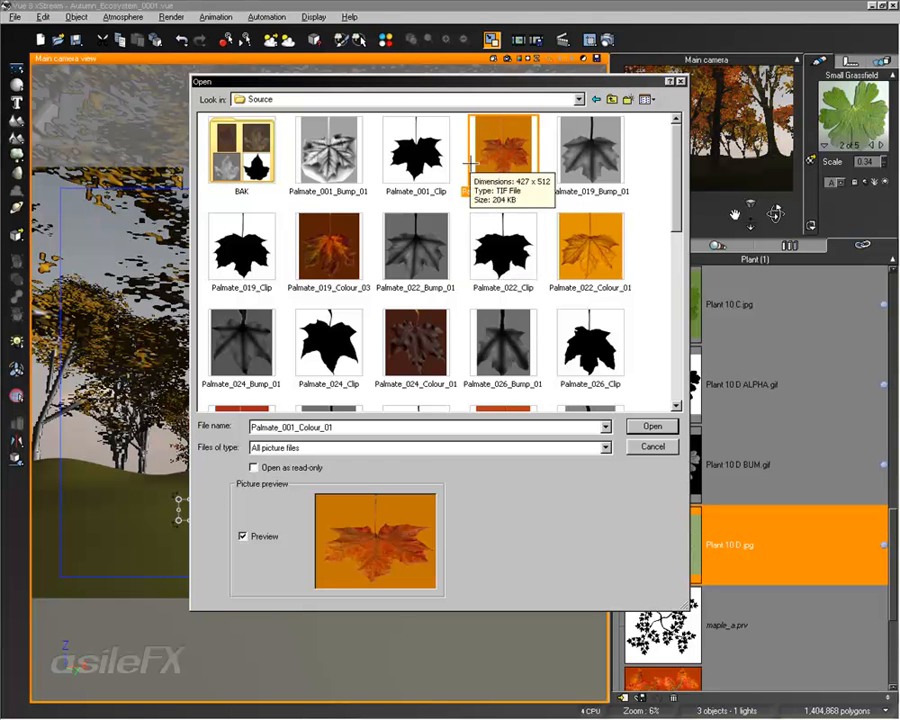
left_click(330, 150)
left_click(396, 156)
left_click(504, 158)
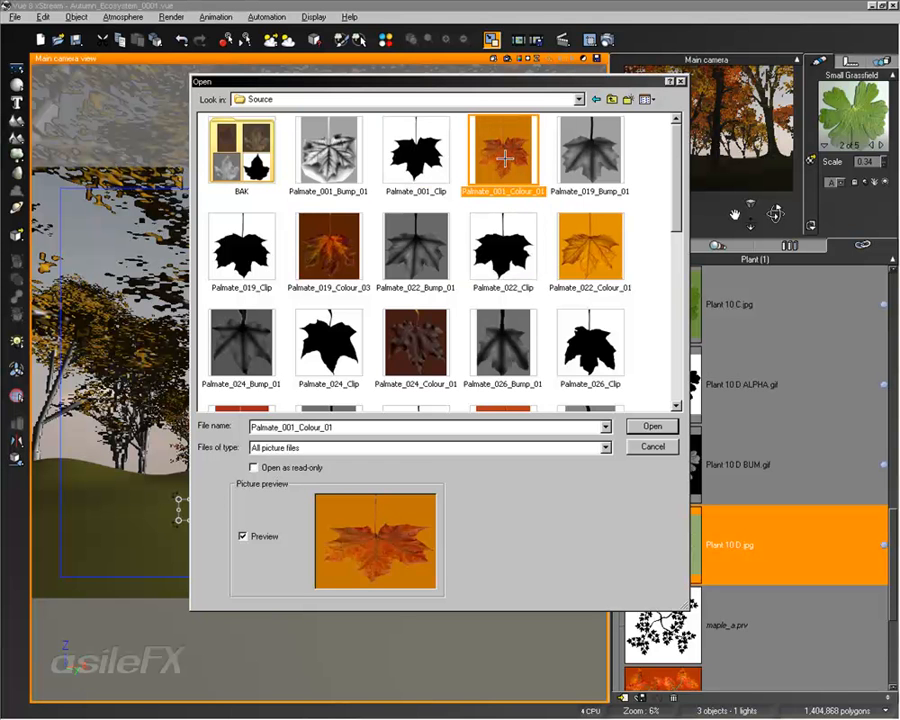
left_click(652, 426)
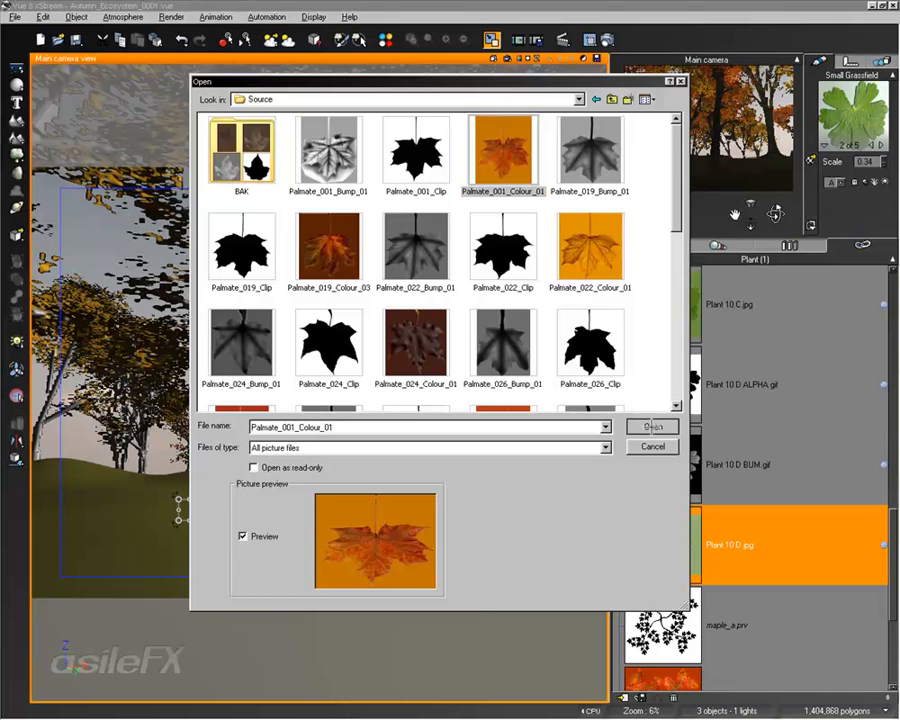
Replace the linked bump map Plant 10 D BUM.gif with Palmate_001_Bump_01
left_click(677, 457)
right_click(670, 455)
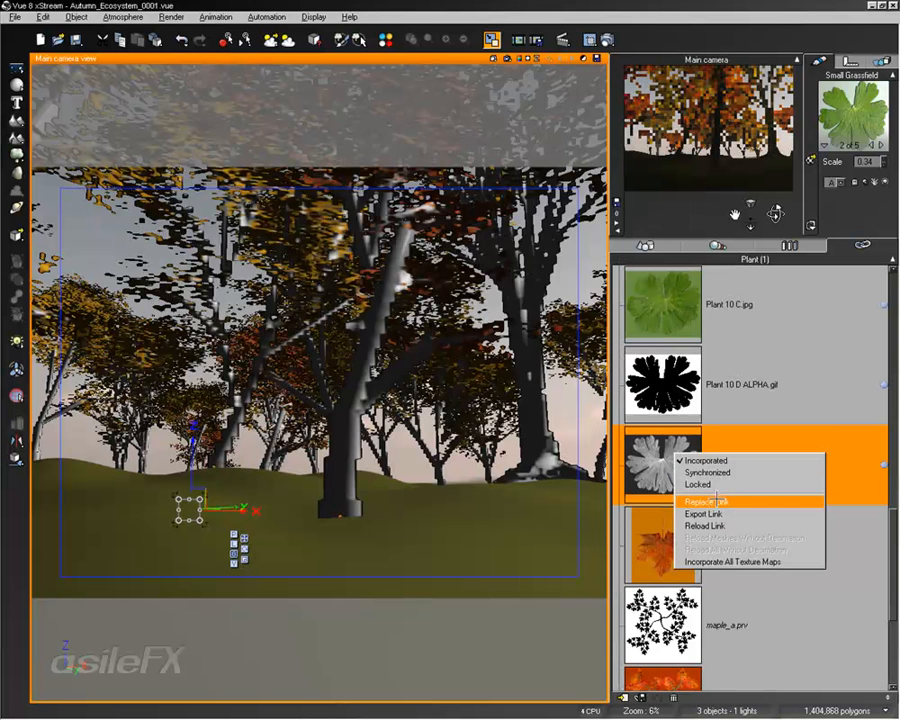
left_click(680, 442)
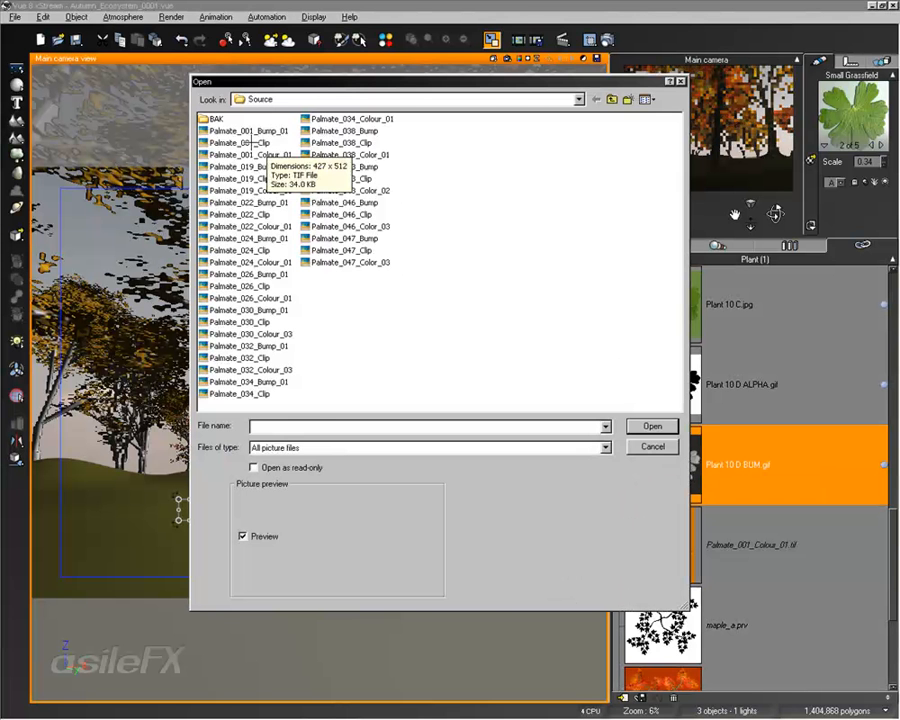
left_click(245, 131)
left_click(651, 426)
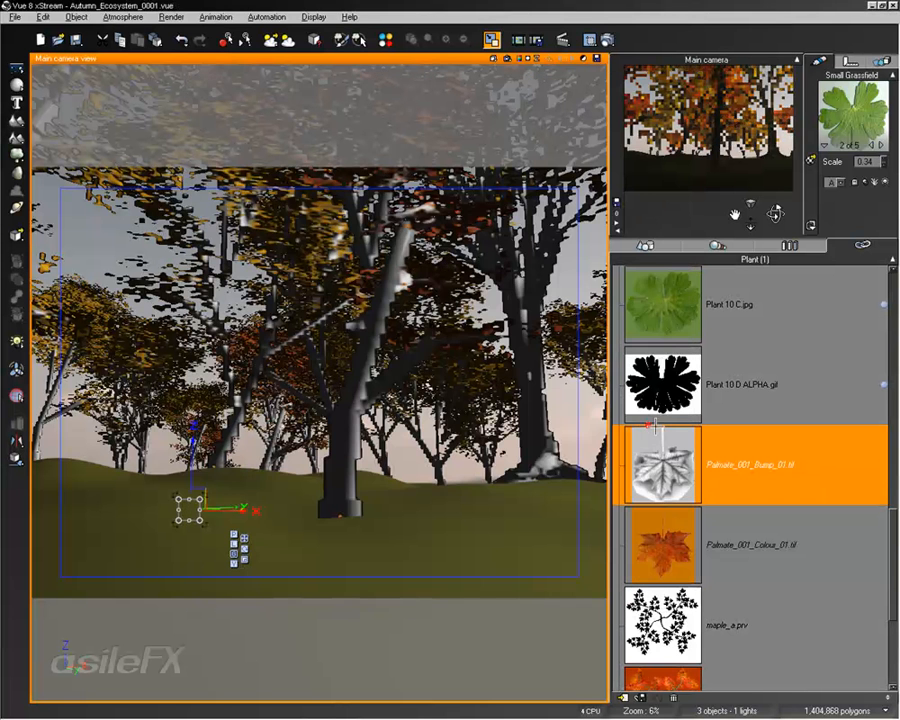
Replace the linked alpha map Plant 10 D ALPHA.gif with Palmate_001_Clip
left_click(636, 285)
right_click(662, 383)
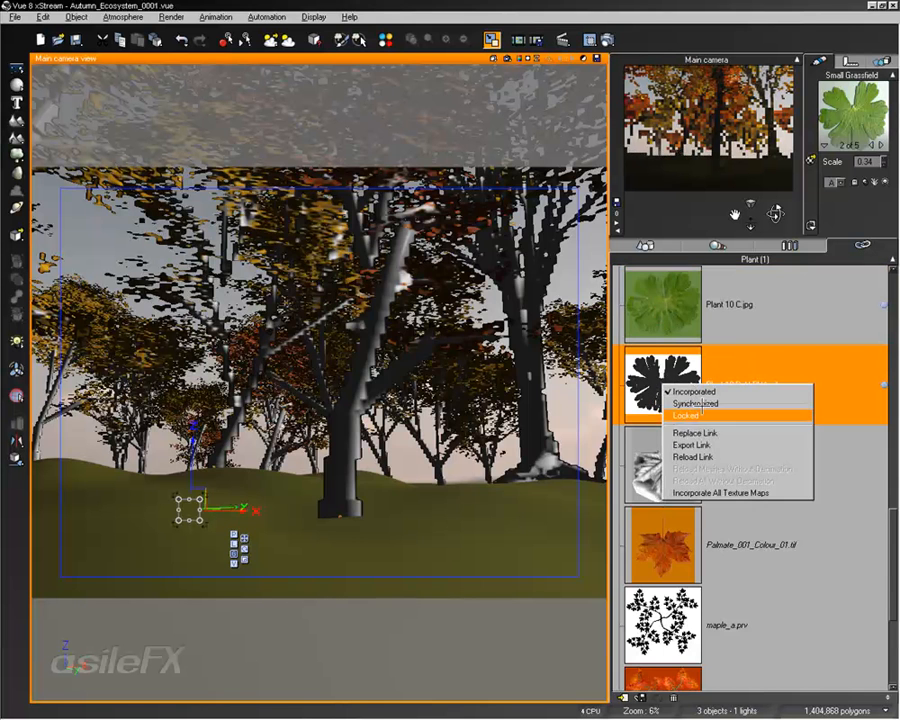
left_click(695, 432)
left_click(255, 143)
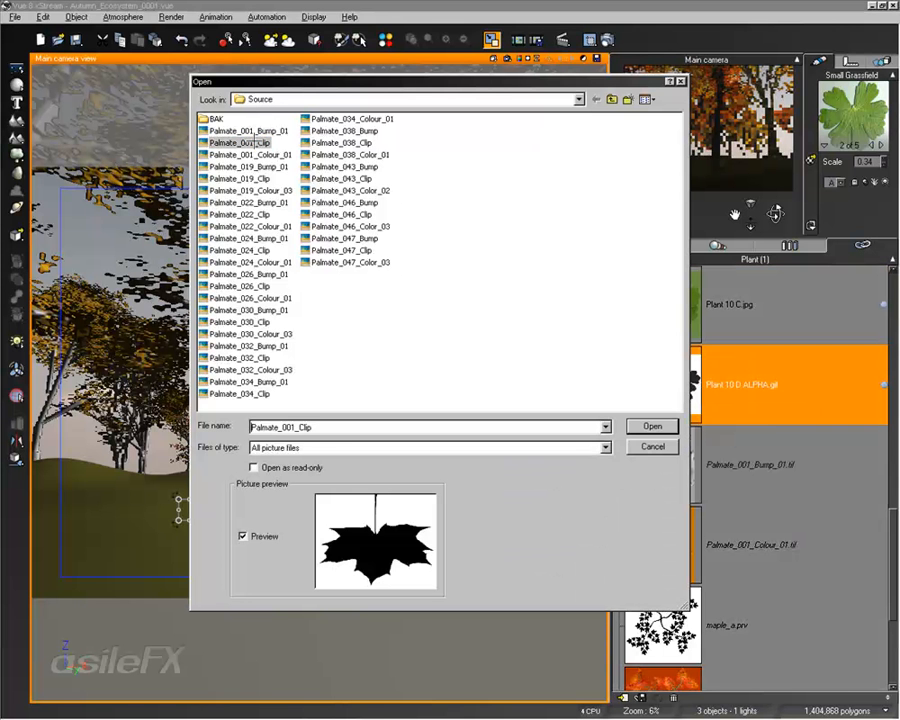
left_click(255, 143)
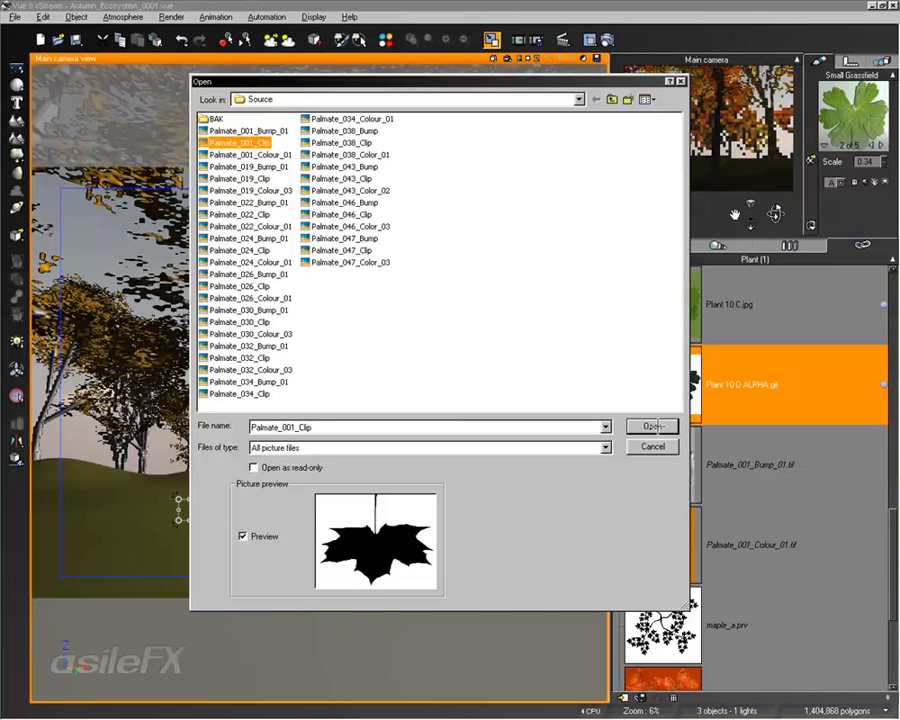
left_click(652, 426)
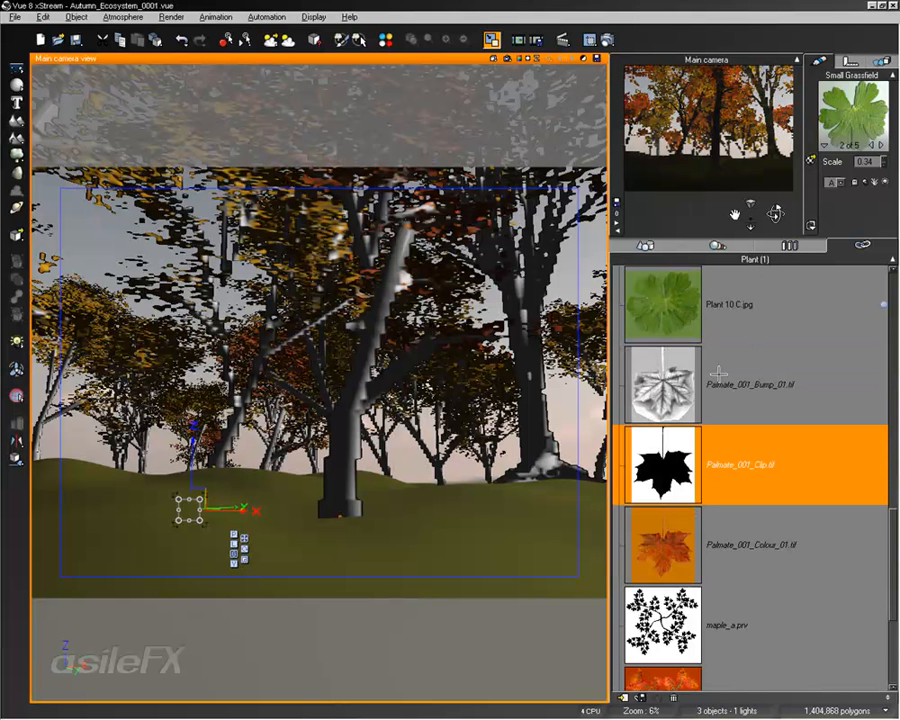
Open the plant's Leaf D material and show its color map in the Function Editor
left_click(879, 145)
left_click(879, 145)
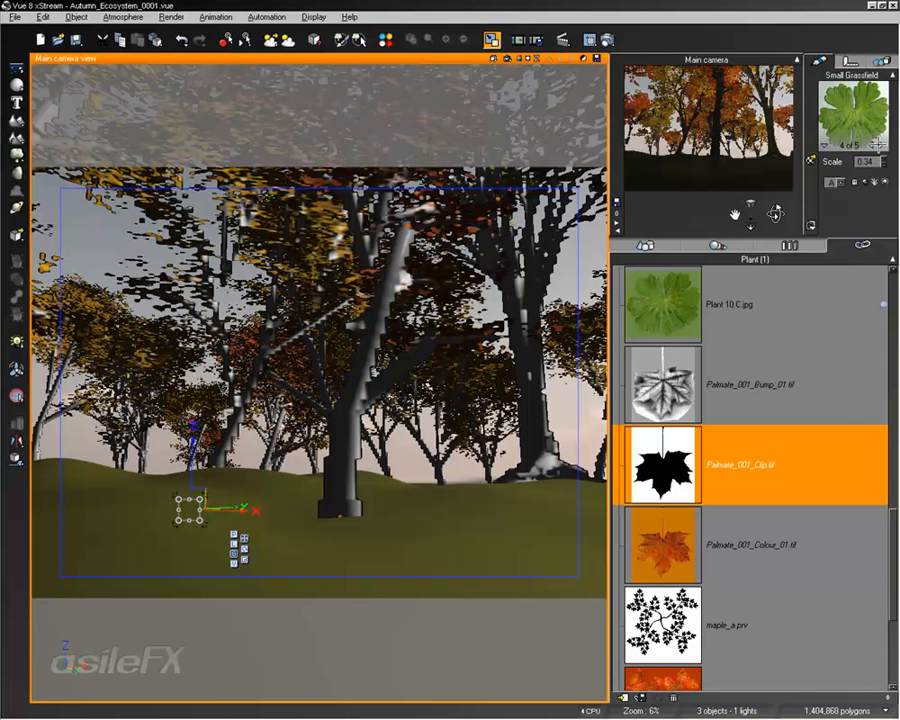
left_click(879, 145)
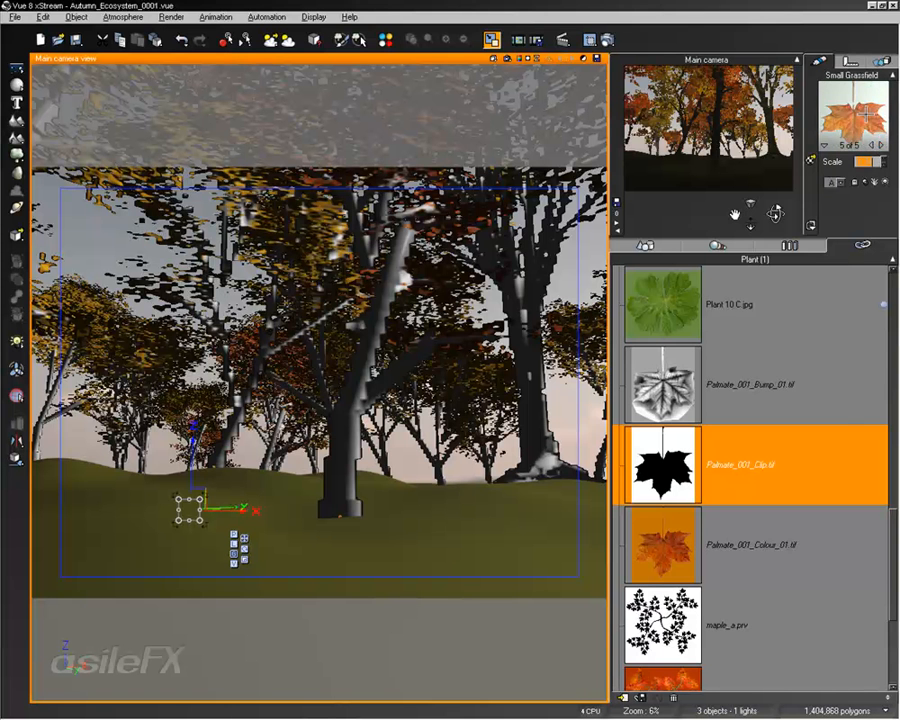
double_click(865, 116)
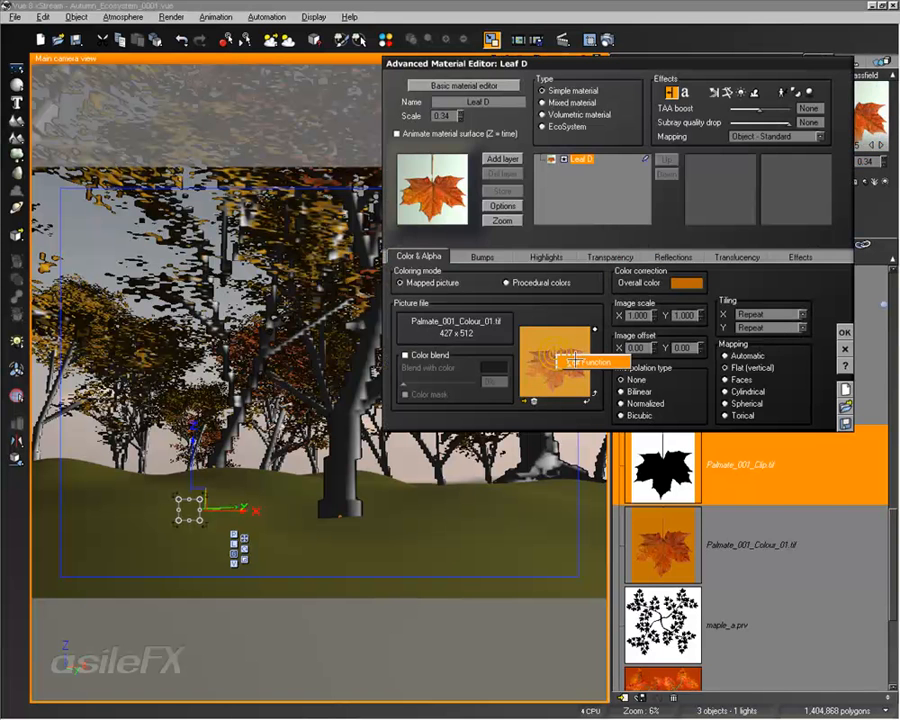
left_click(577, 358)
left_click_drag(336, 306, 268, 287)
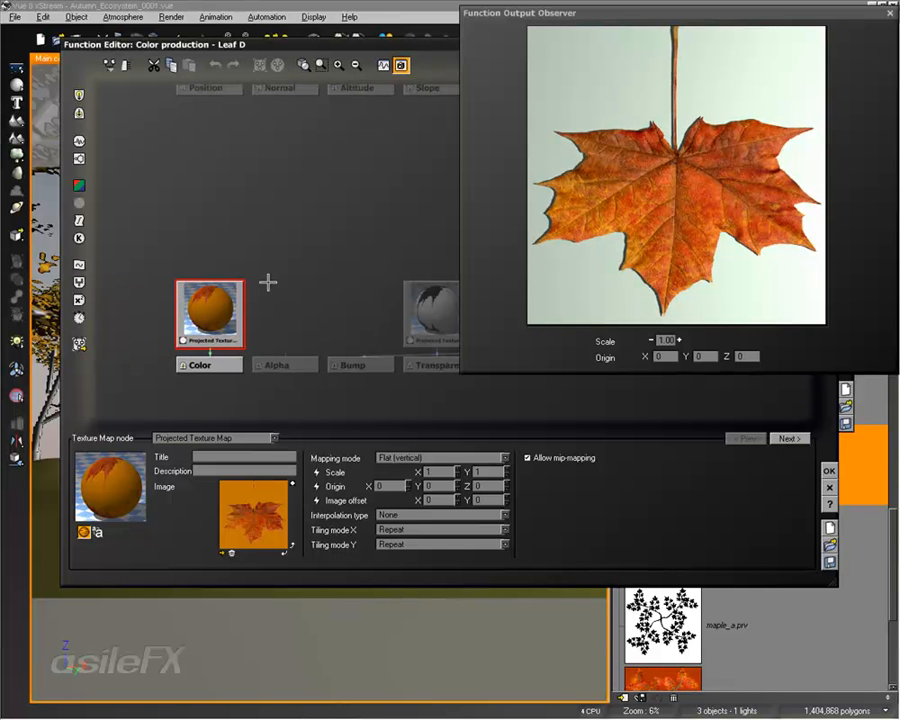
Check the images used by Leaf D's displacement and transparency texture map nodes in the function graph
middle_click_drag(418, 309, 222, 306)
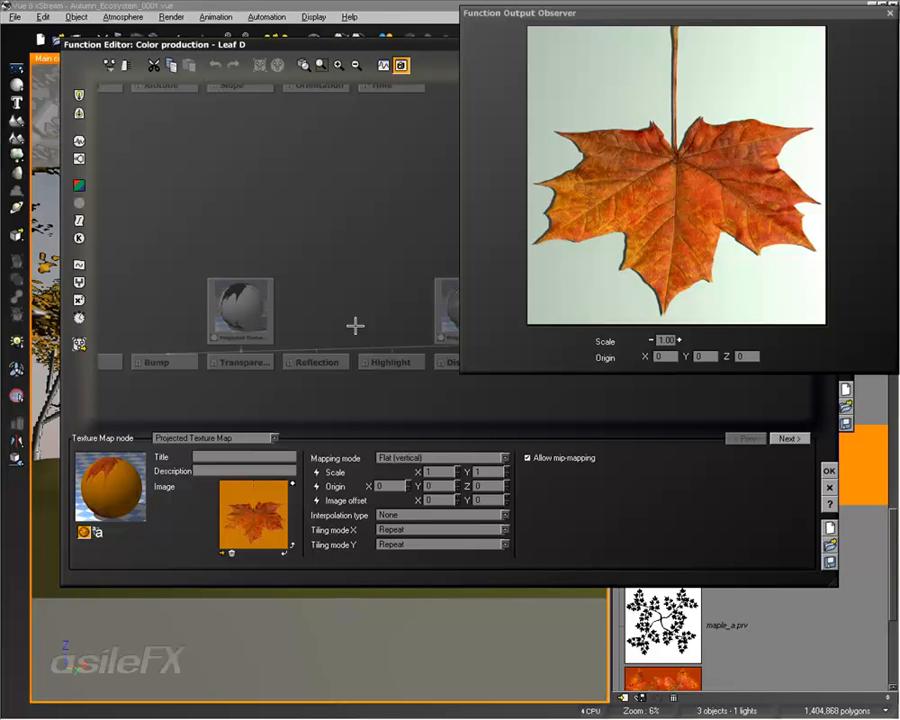
middle_click_drag(380, 312, 352, 279)
left_click(429, 297)
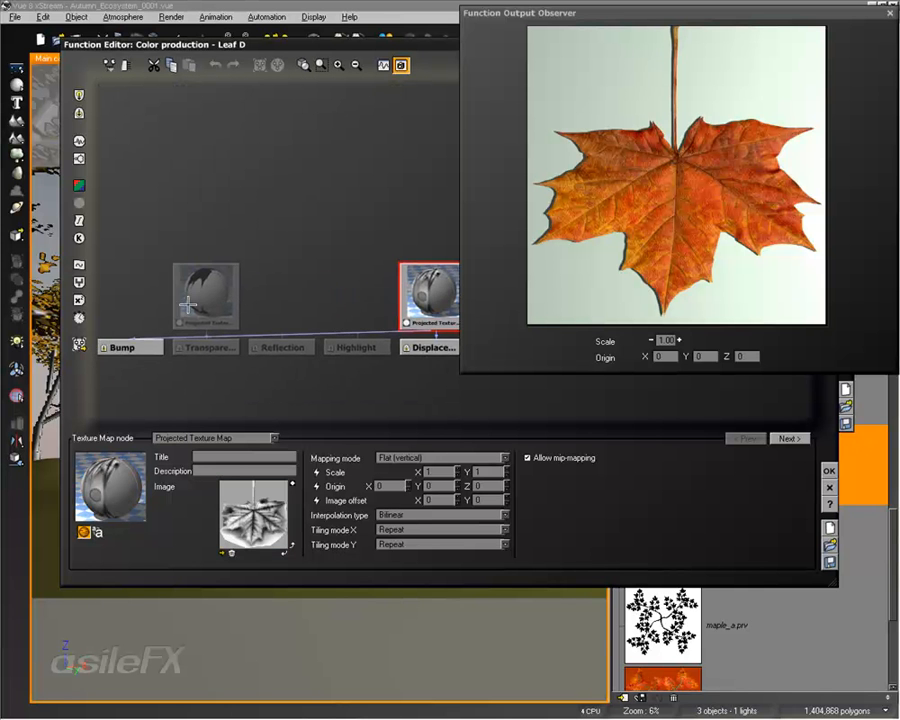
left_click(188, 304)
middle_click_drag(239, 238, 368, 236)
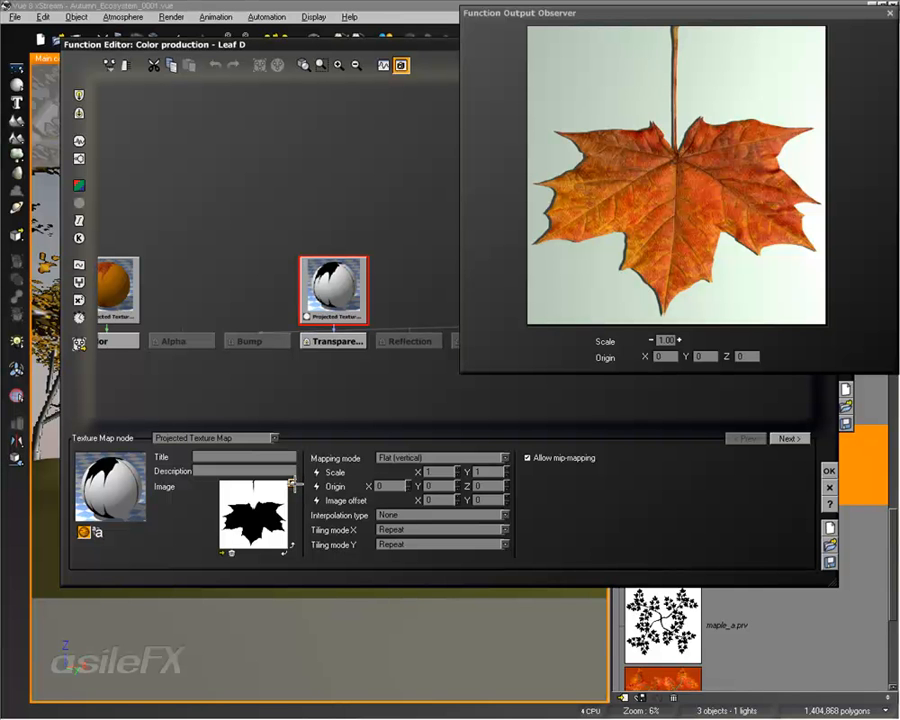
Try inverting and flipping the clip image of Leaf D's transparency node, restore its original state, and close both editors
left_click(291, 483)
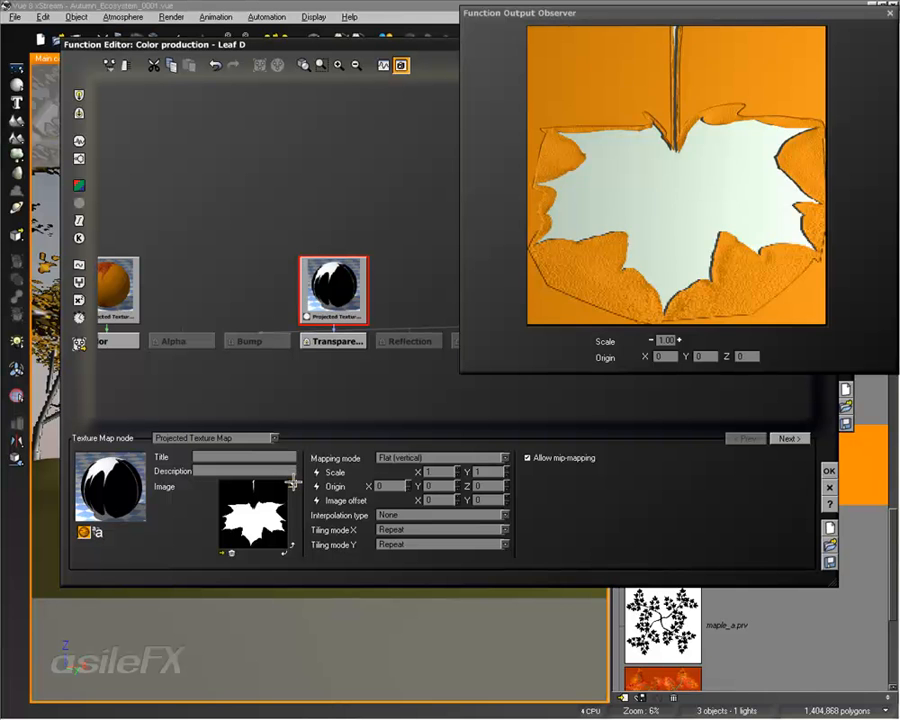
left_click(291, 483)
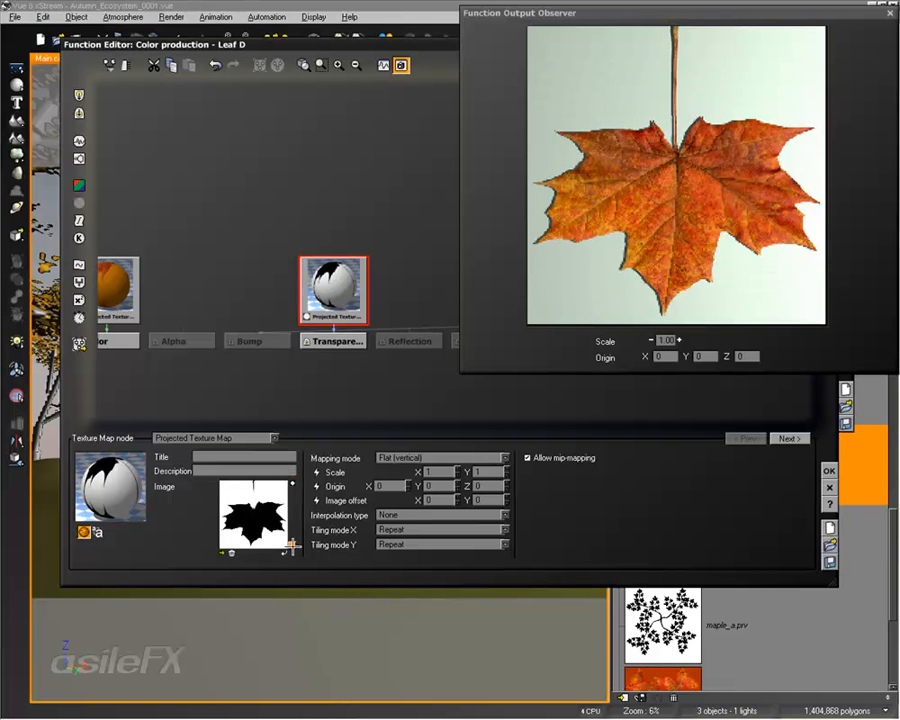
left_click(291, 545)
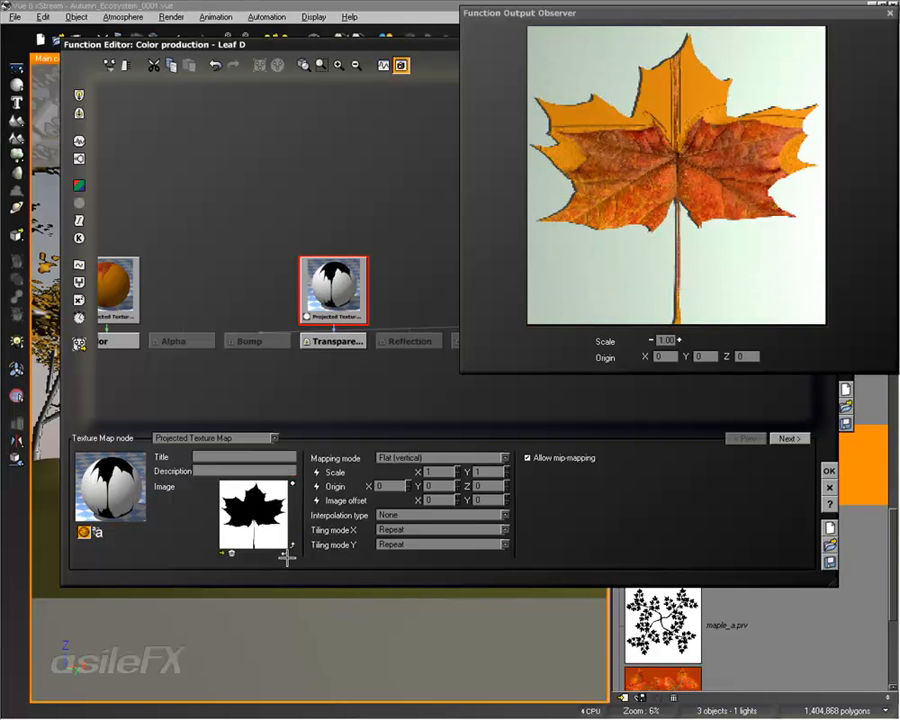
left_click(287, 552)
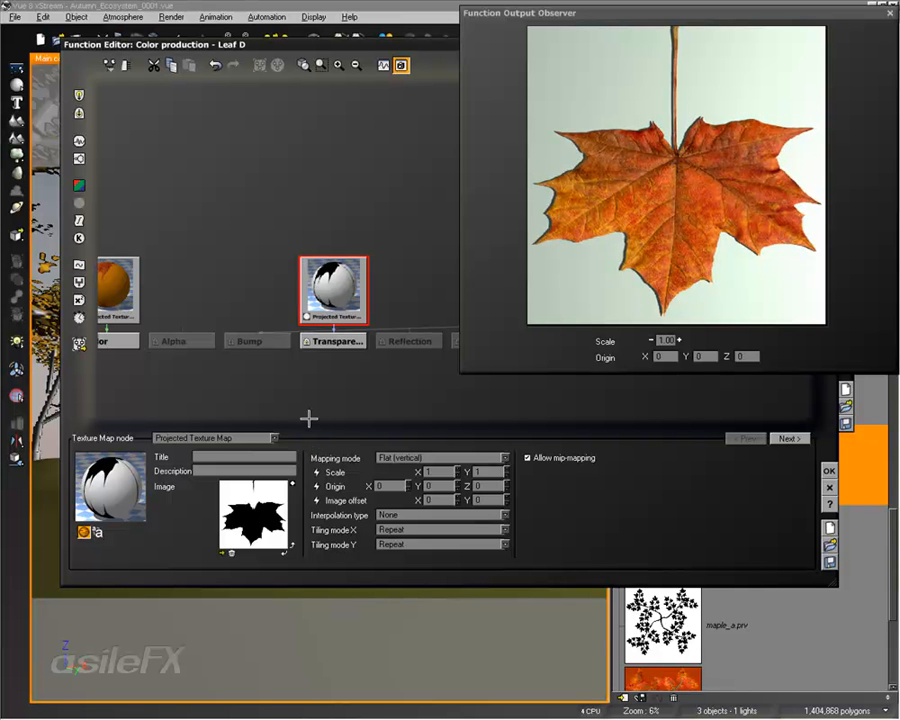
left_click(828, 469)
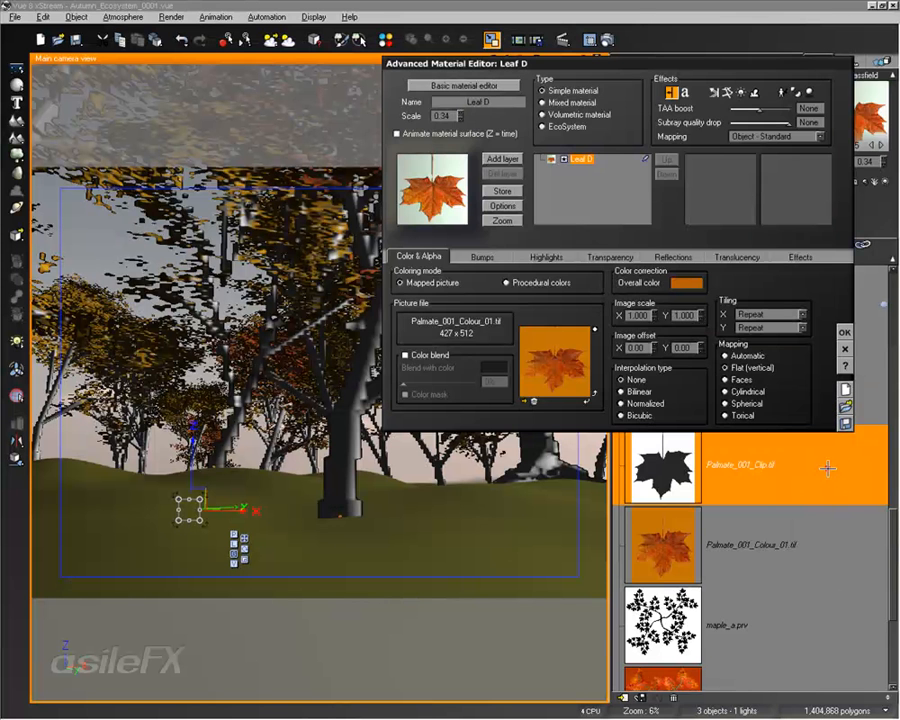
key("Return")
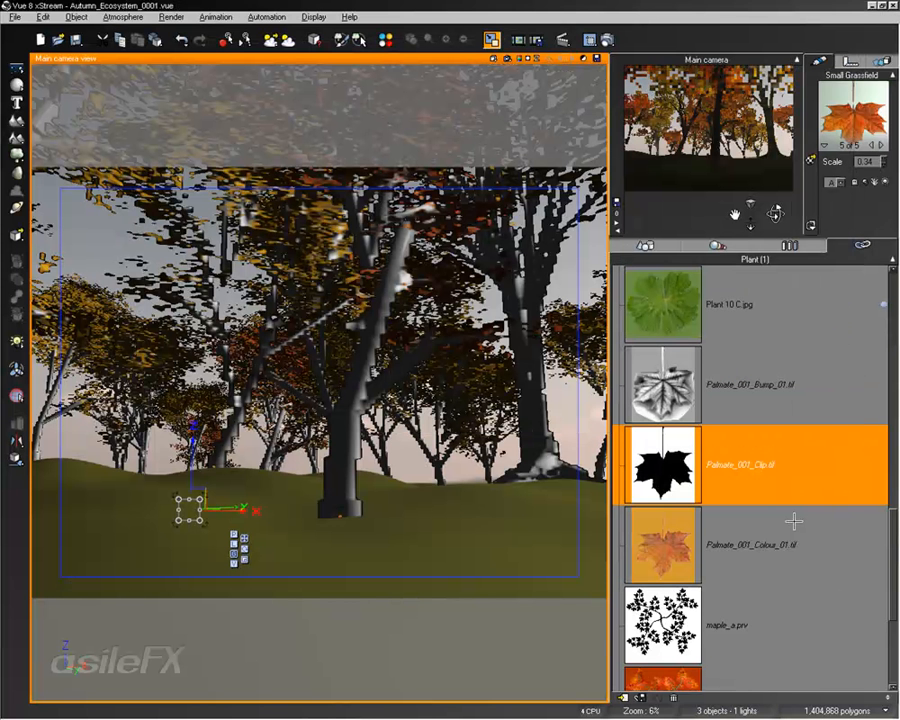
Look through the scene's linked pictures for the plant's remaining Plant 10 leaf maps
left_click(779, 305)
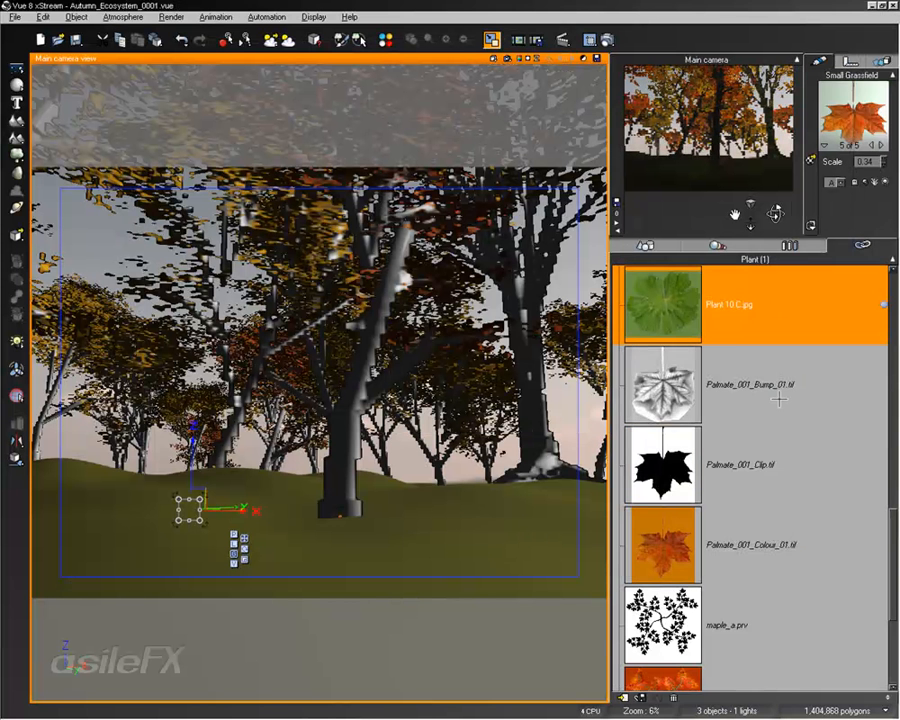
scroll(780, 432, "up", 6)
scroll(777, 447, "up", 2)
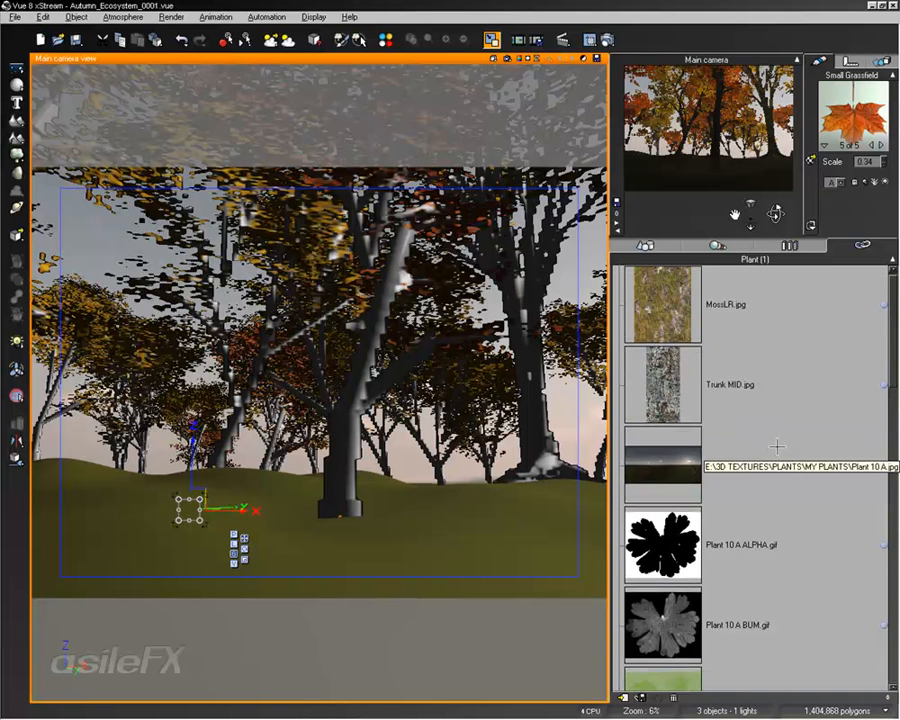
scroll(777, 447, "down", 7)
scroll(777, 447, "down", 1)
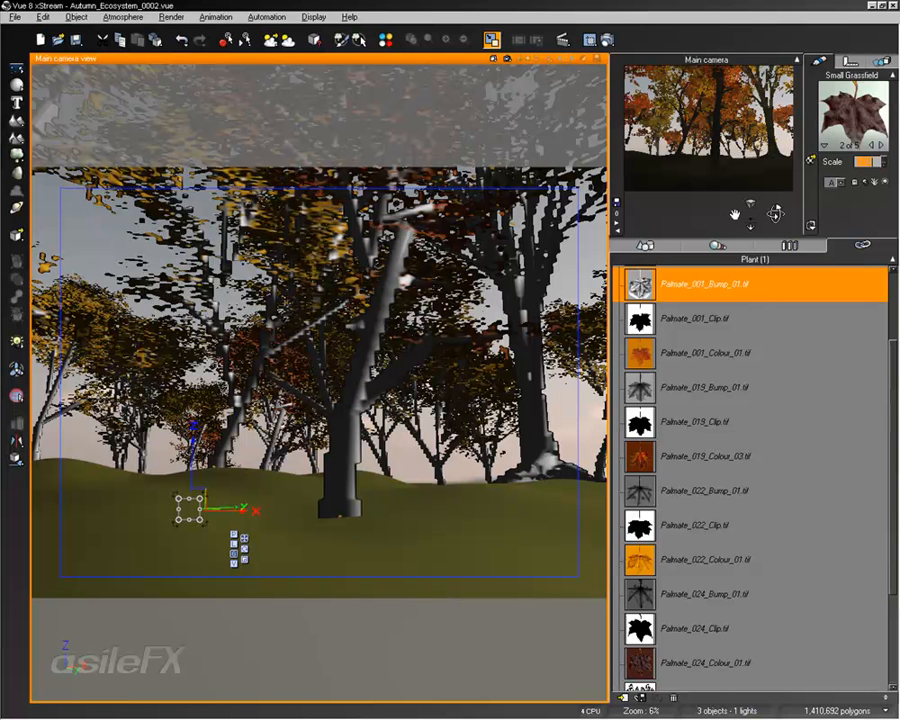
Review the Small Grassfield plant's materials one after another to check their leaf previews
left_click(878, 145)
left_click(878, 145)
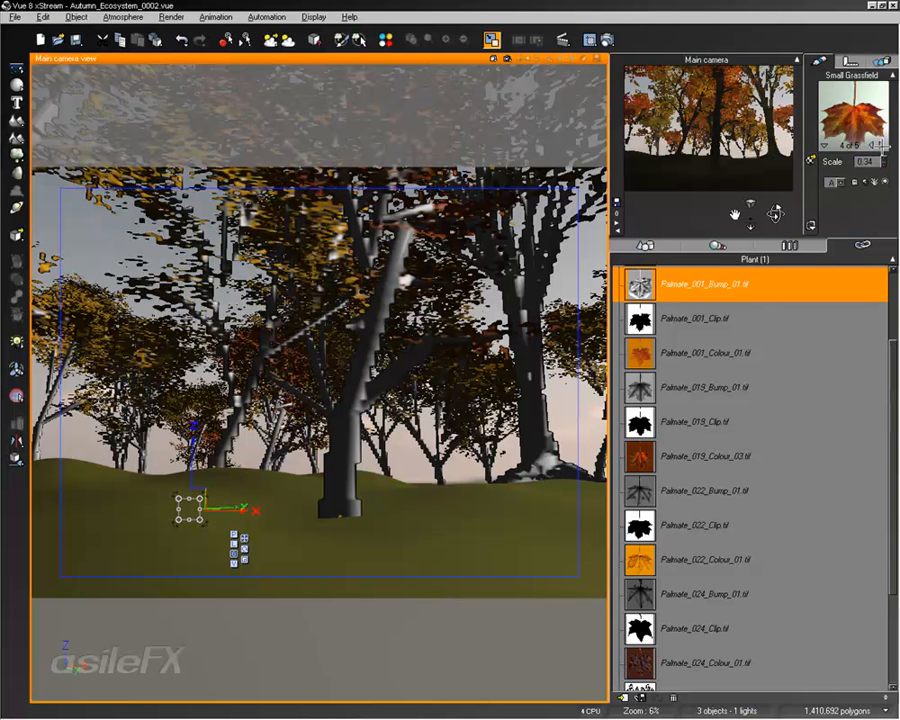
left_click(883, 147)
left_click(873, 145)
left_click(873, 145)
left_click(873, 145)
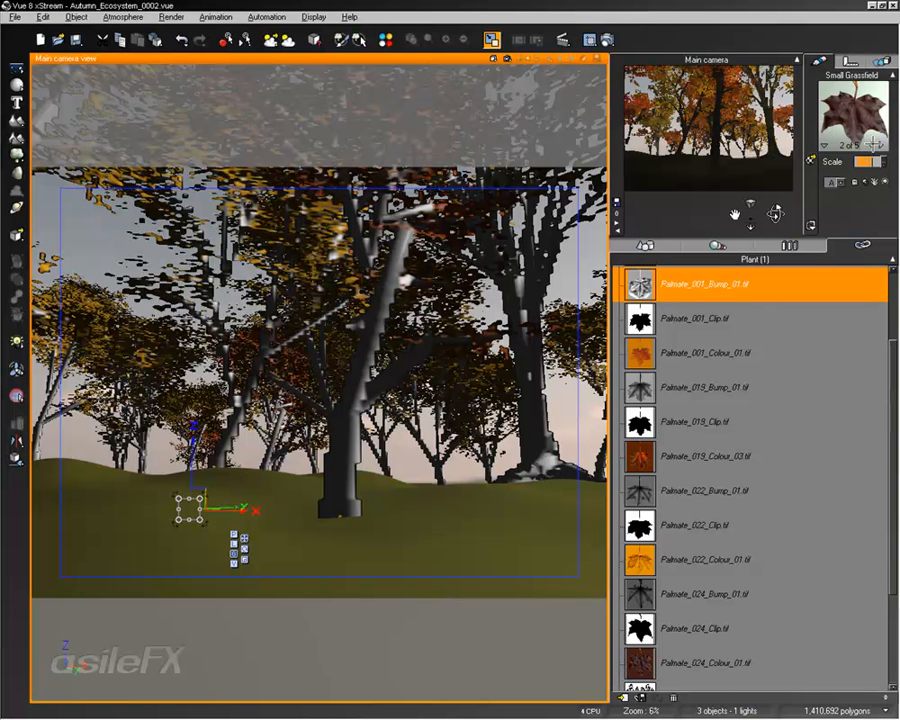
left_click(882, 146)
left_click(882, 146)
left_click(882, 146)
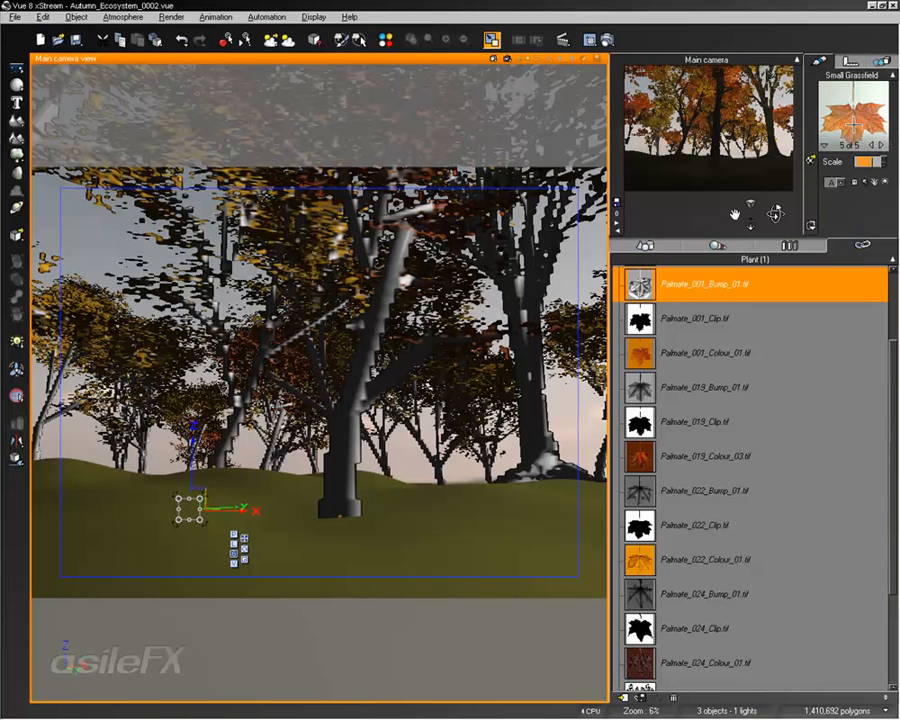
Show the Summary of Materials widened to include Leaf C and Leaf D, and close it after reviewing
left_click(386, 40)
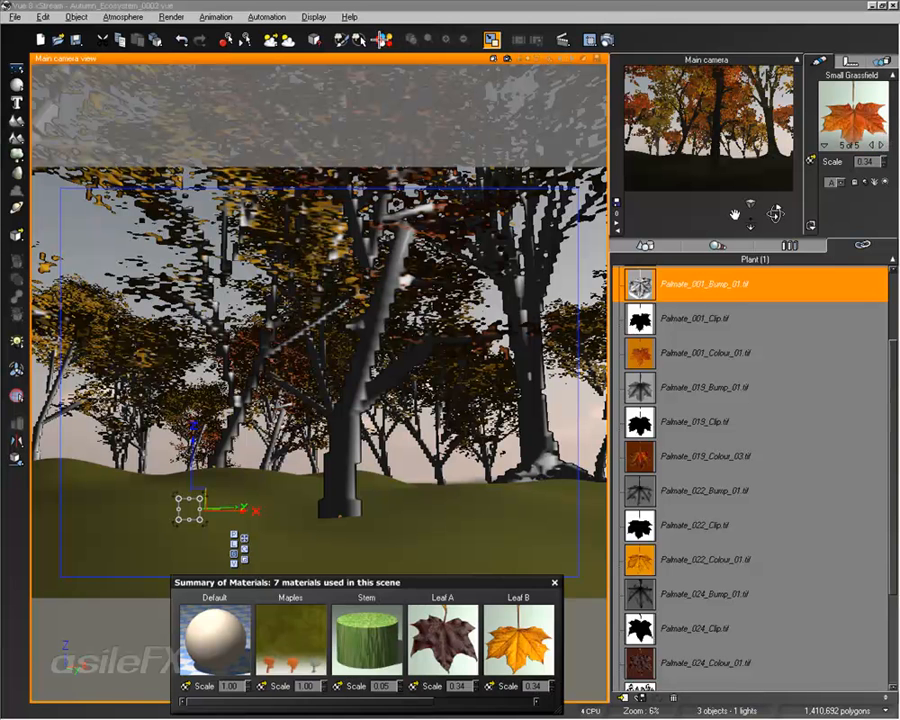
left_click_drag(555, 662, 790, 655)
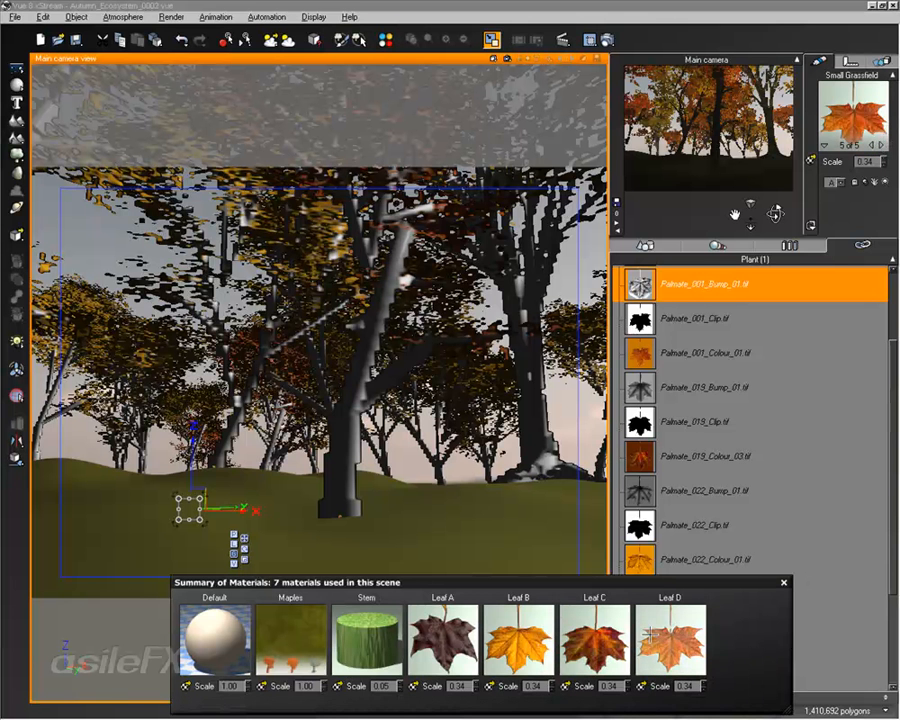
left_click(780, 583)
Edit the Small Grassfield plant, generate several new variations while inspecting its enlarged preview, and accept the result
right_click(202, 501)
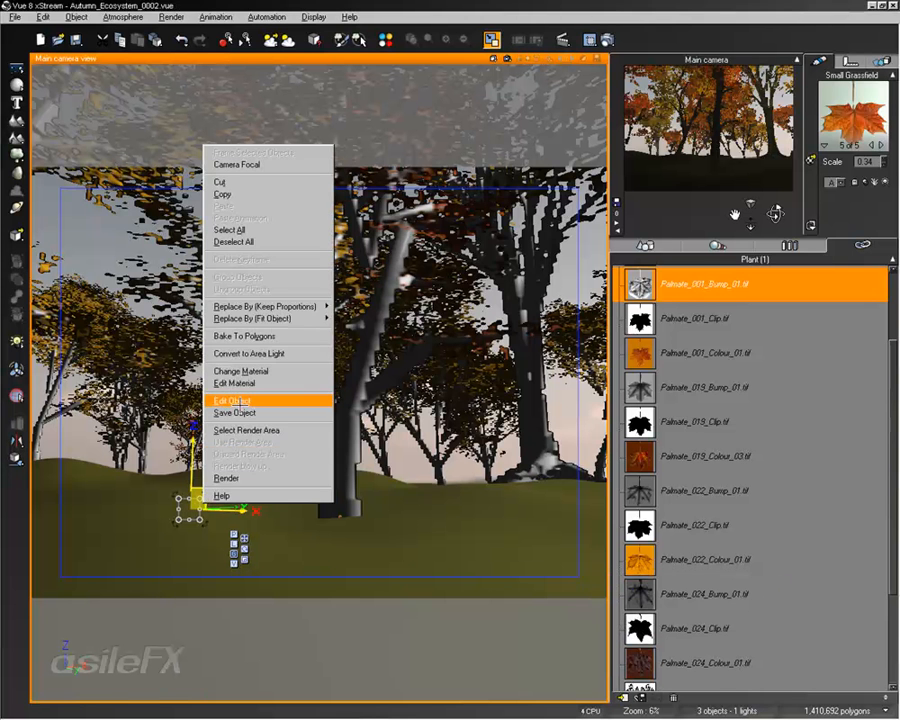
left_click(238, 400)
left_click_drag(316, 224, 286, 281)
left_click(290, 81)
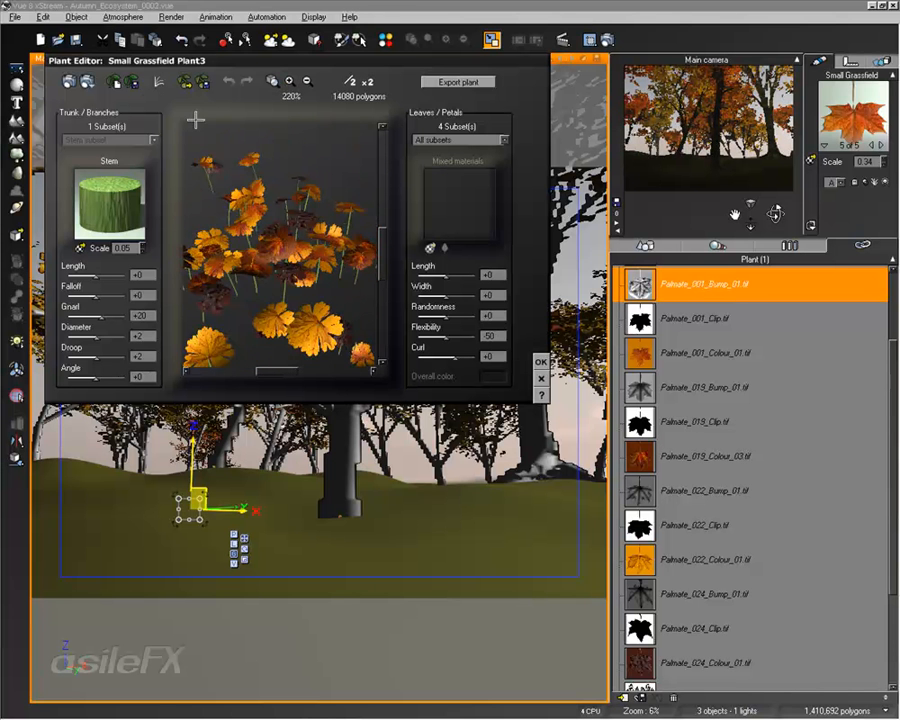
left_click(114, 80)
left_click(117, 84)
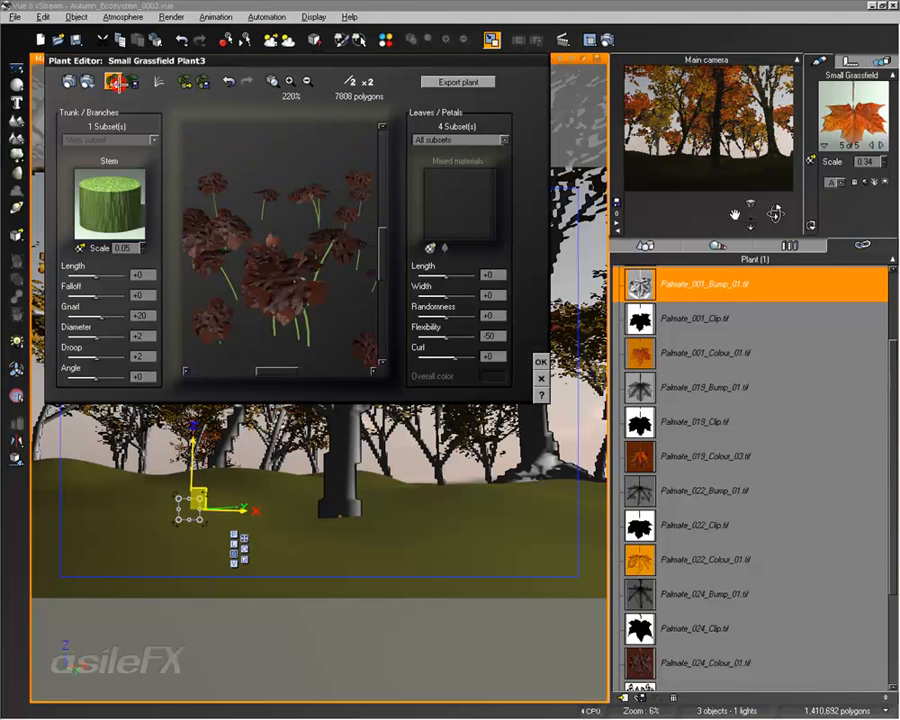
left_click(117, 84)
left_click(117, 84)
left_click_drag(221, 198, 258, 215)
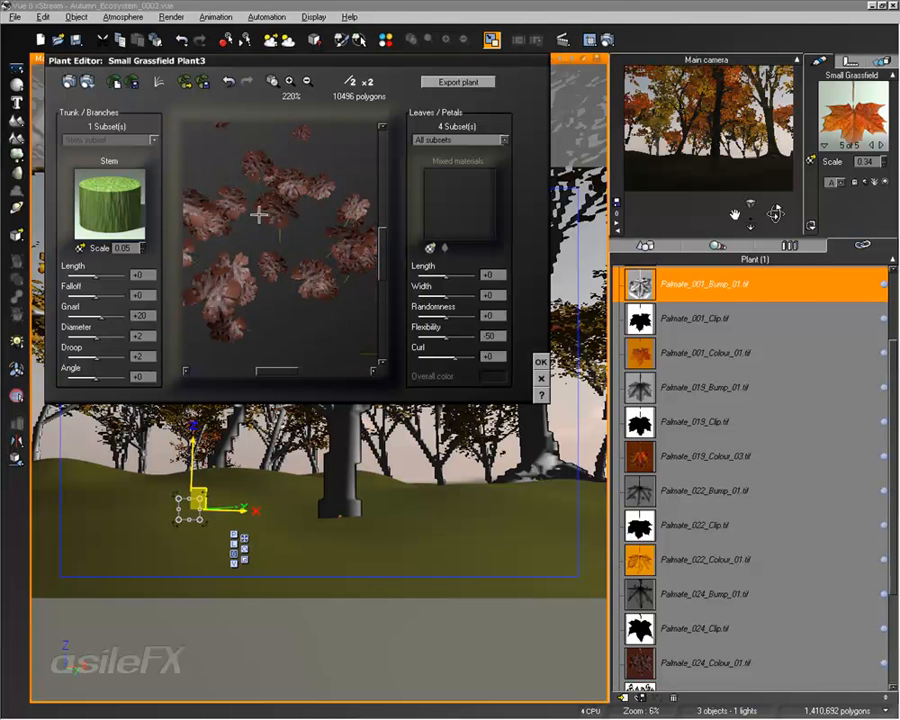
left_click(541, 363)
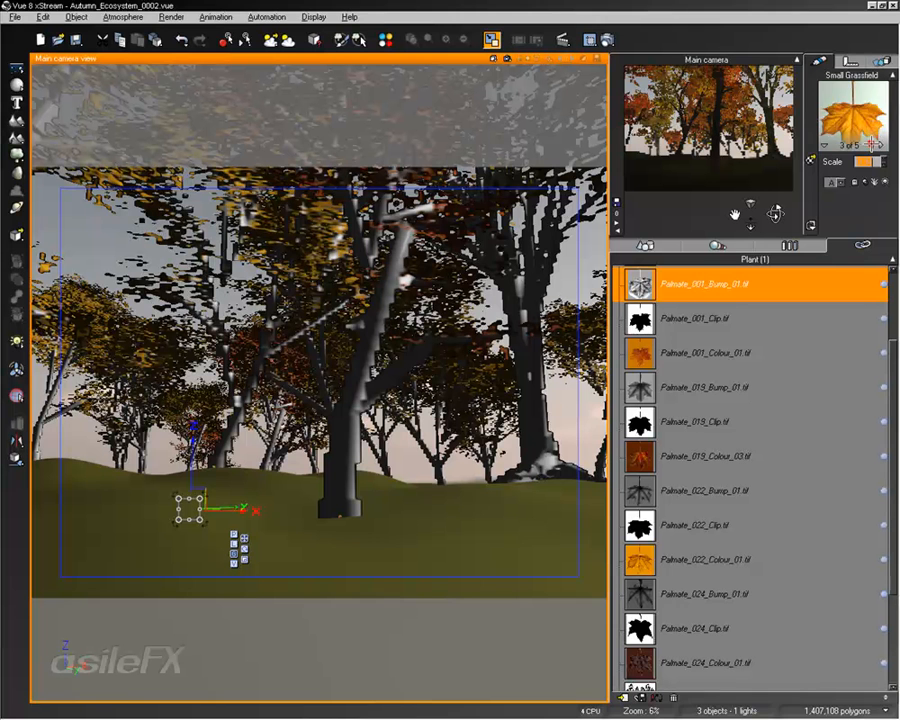
Rename the Leaf A material to Leaf Dead A from the Summary of Materials
left_click(386, 42)
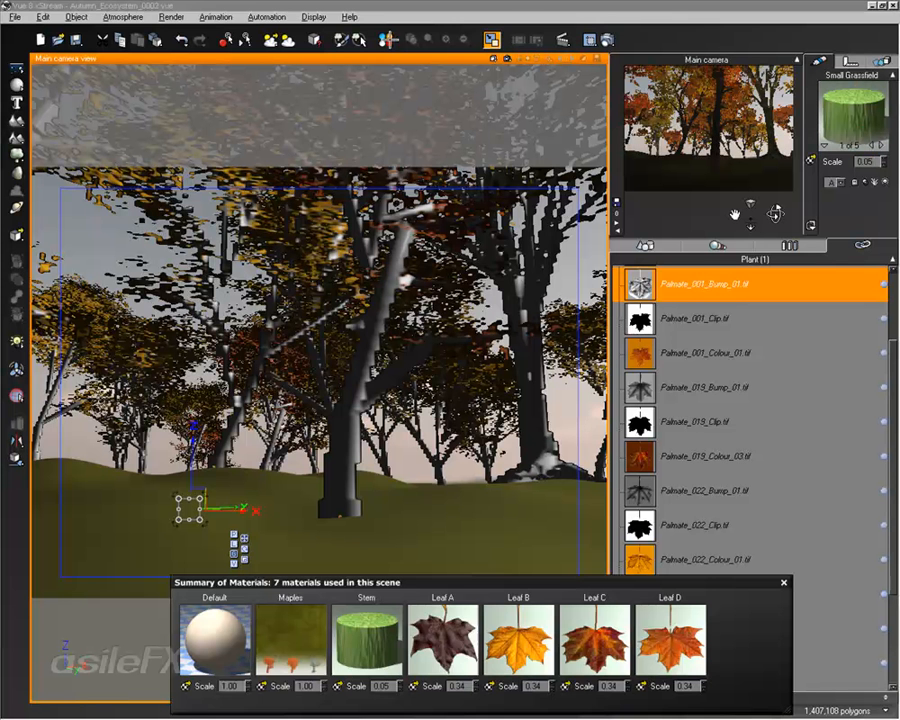
right_click(448, 621)
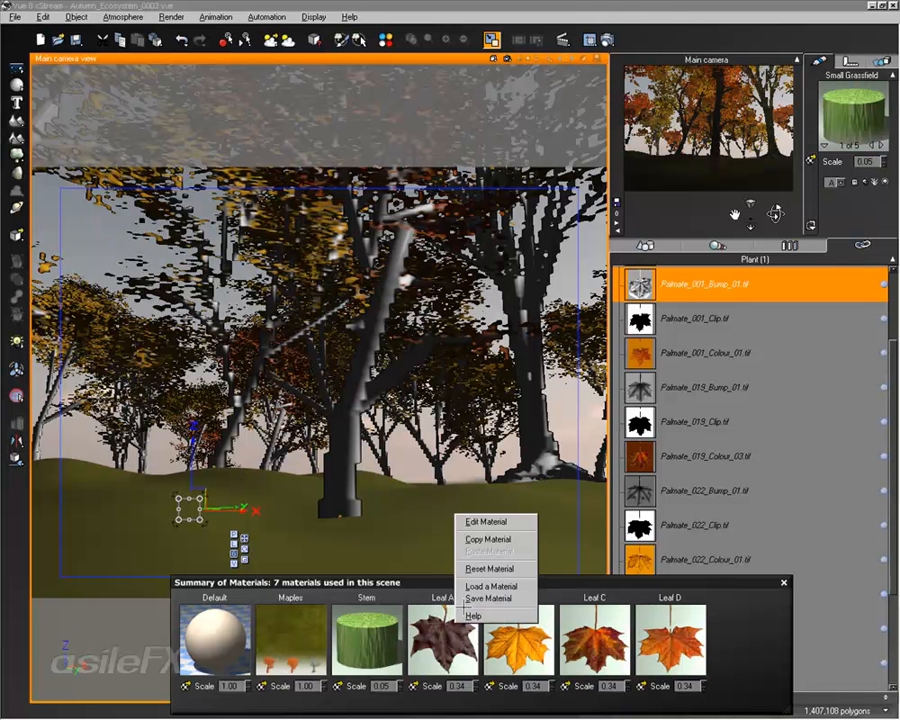
left_click(486, 521)
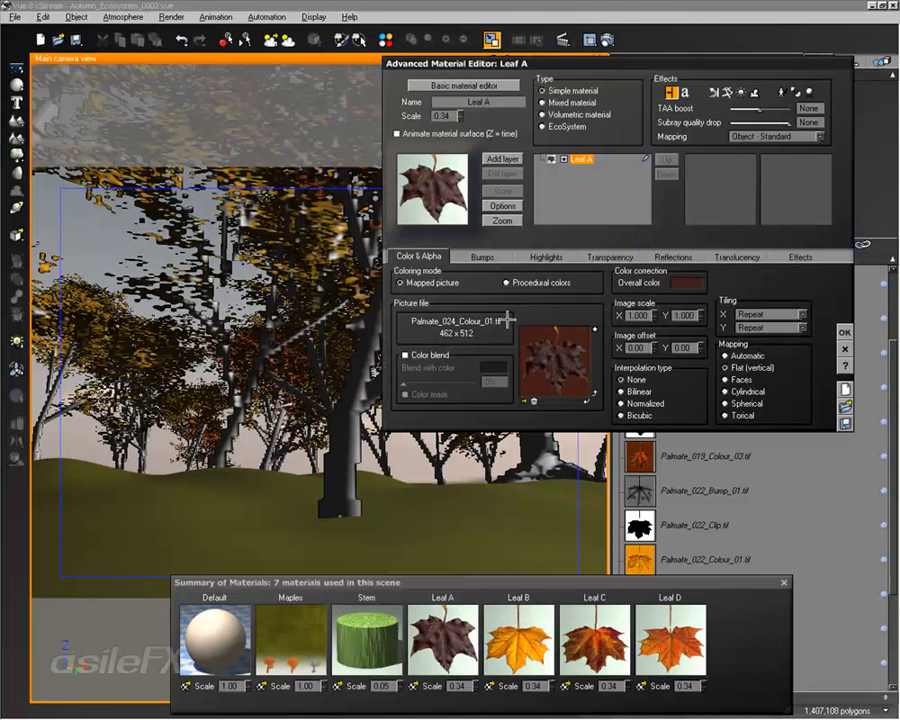
left_click(492, 103)
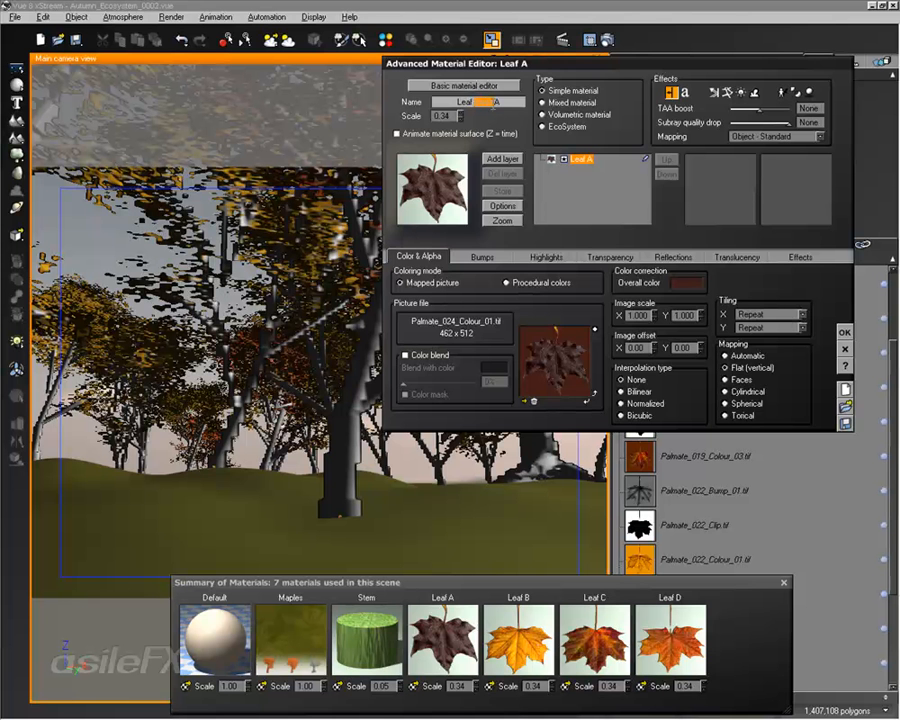
left_click(846, 330)
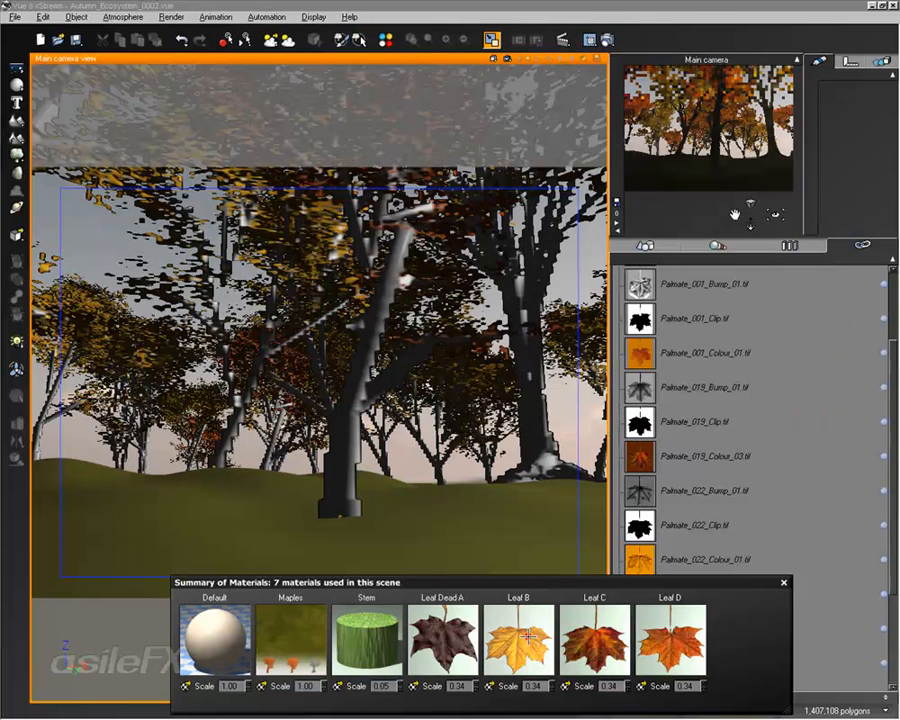
Rename the Leaf B material to Leaf Dead B
double_click(528, 636)
double_click(482, 102)
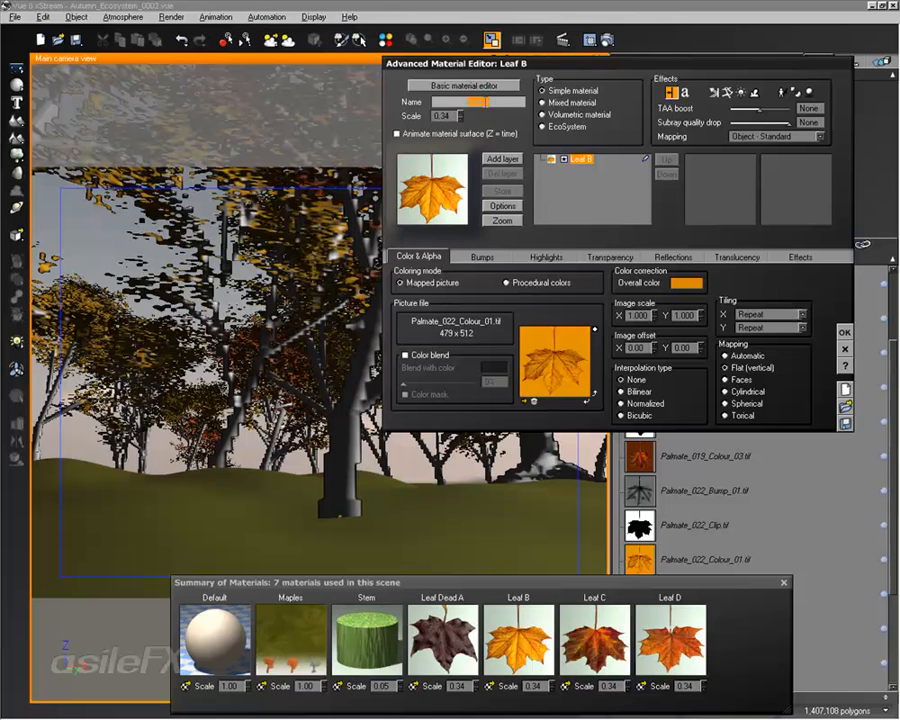
type("Leaf Dead B")
left_click(844, 332)
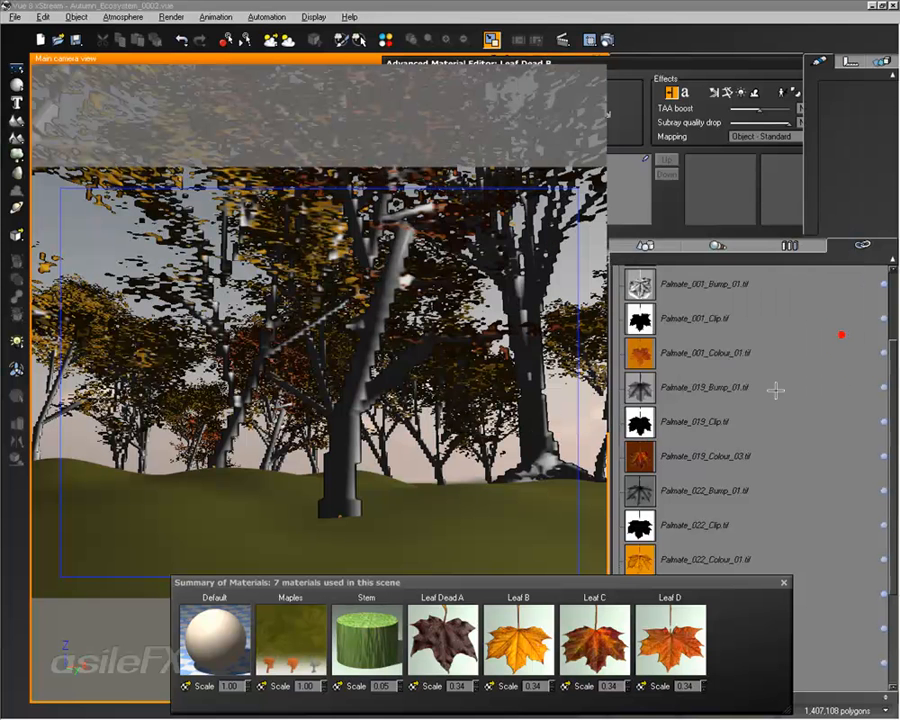
Rename the Leaf C material to Leaf Dead C
double_click(578, 652)
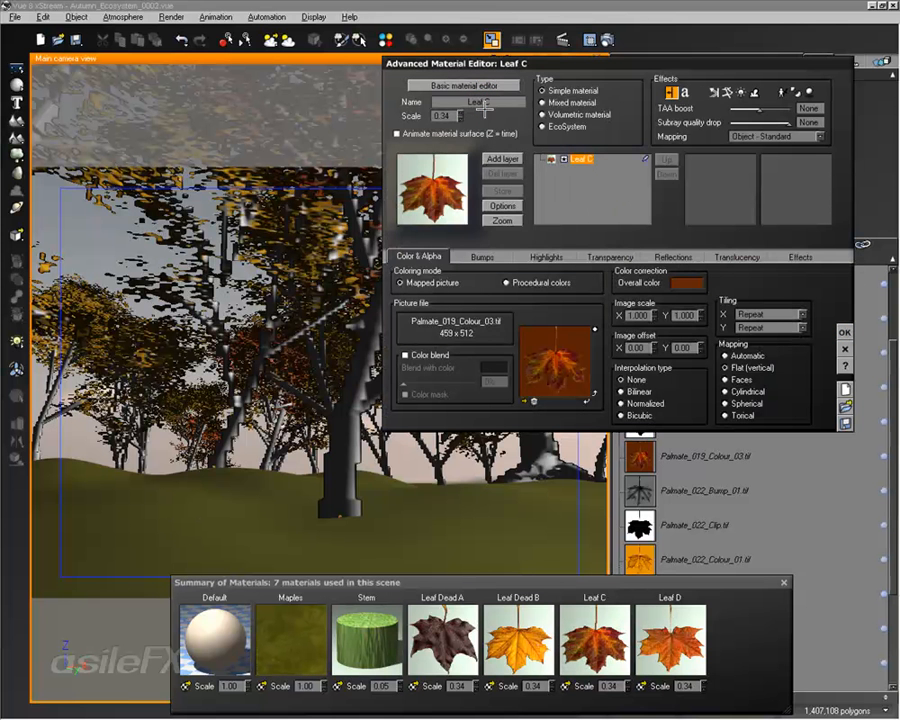
double_click(483, 103)
type("Dead")
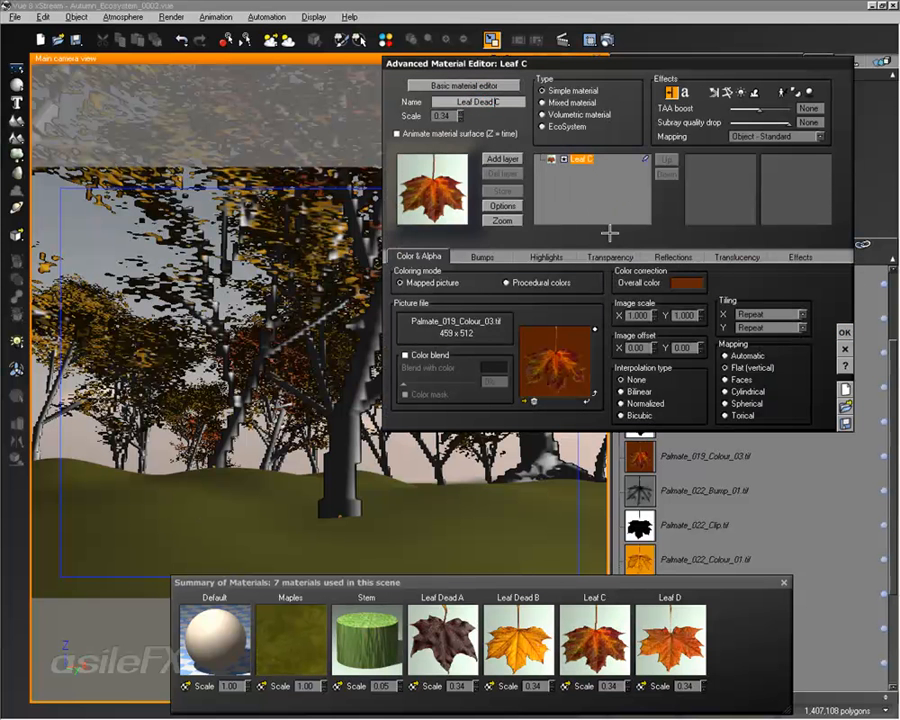
left_click(844, 332)
Rename the Leaf D material to Leaf Dead D and close the Summary of Materials
double_click(670, 640)
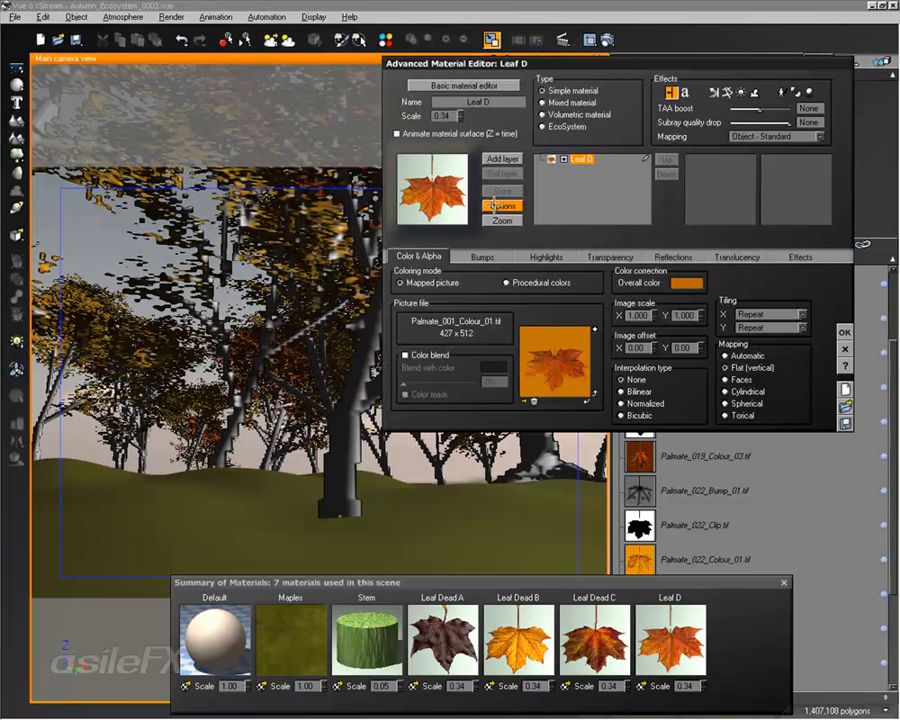
double_click(483, 102)
type("Dead D")
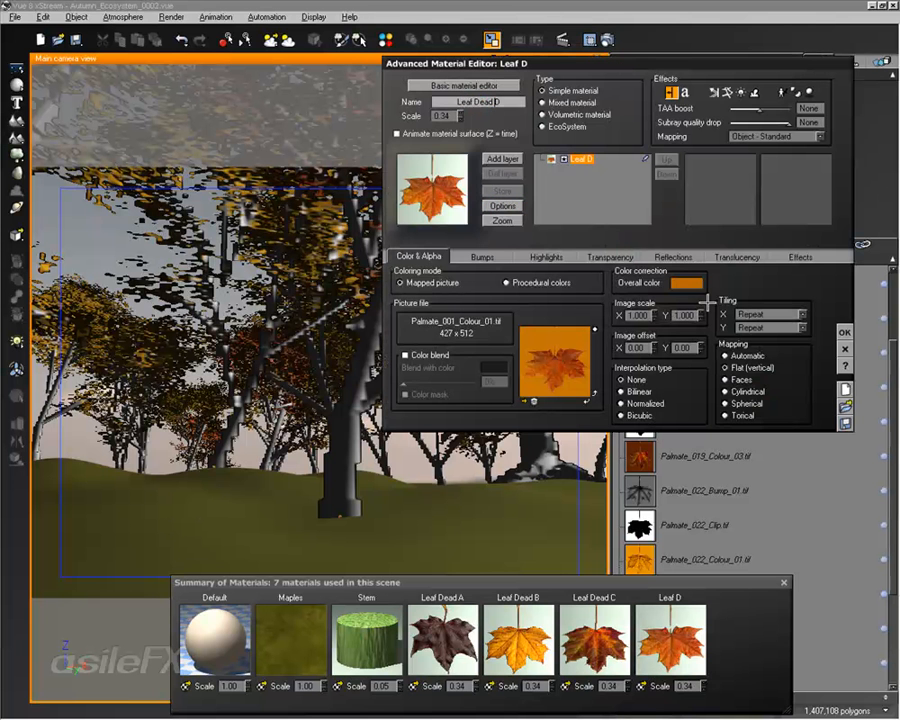
left_click(843, 332)
left_click(784, 582)
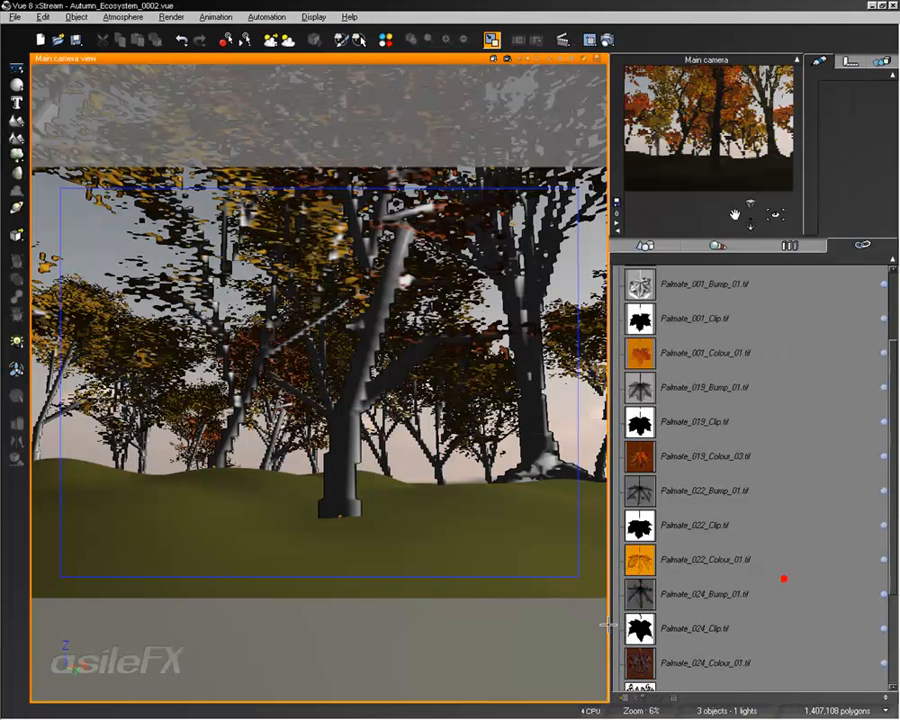
Select the Small Grassfield Plant among the scene objects and open it in the Plant Editor
right_click(421, 459)
left_click(659, 228)
left_click(656, 244)
left_click(669, 319)
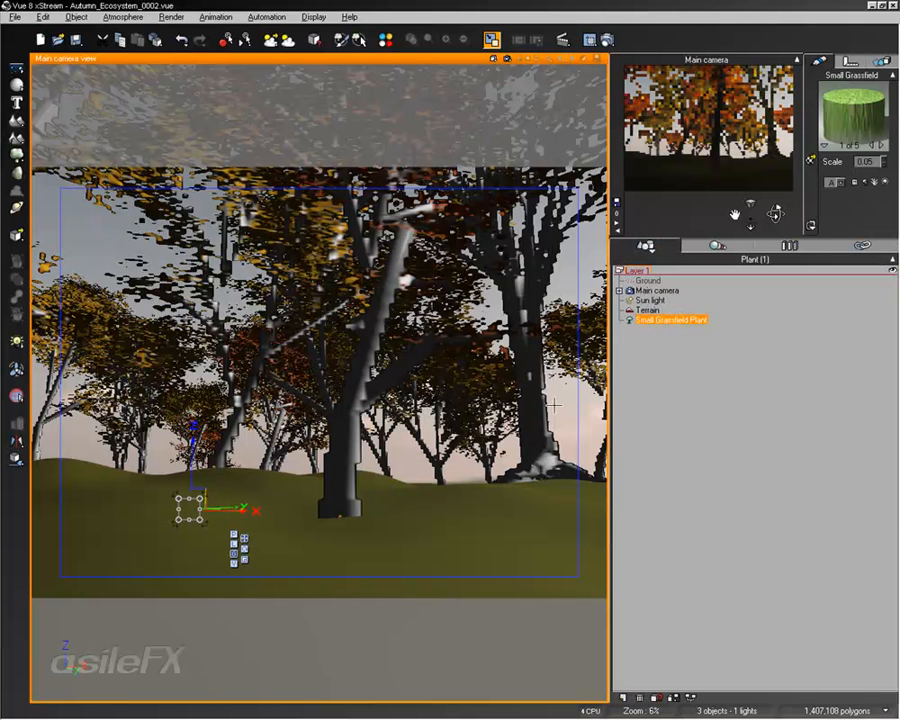
right_click(291, 391)
left_click(322, 344)
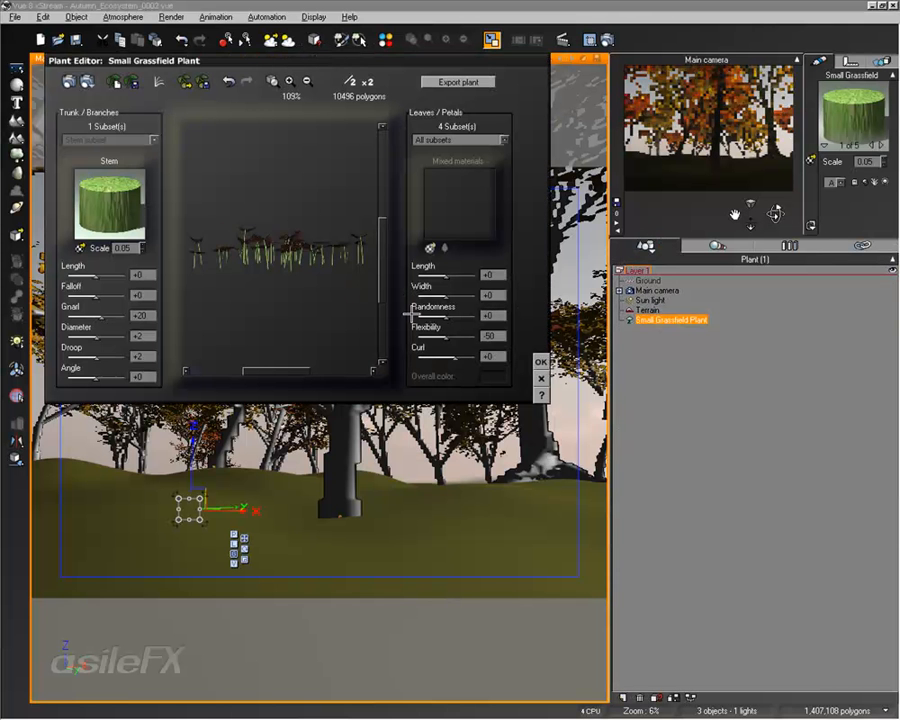
Enlarge and rotate the plant preview, and generate new variations of the Small Grassfield plant
left_click_drag(316, 189, 327, 235)
left_click(289, 81)
left_click(163, 85)
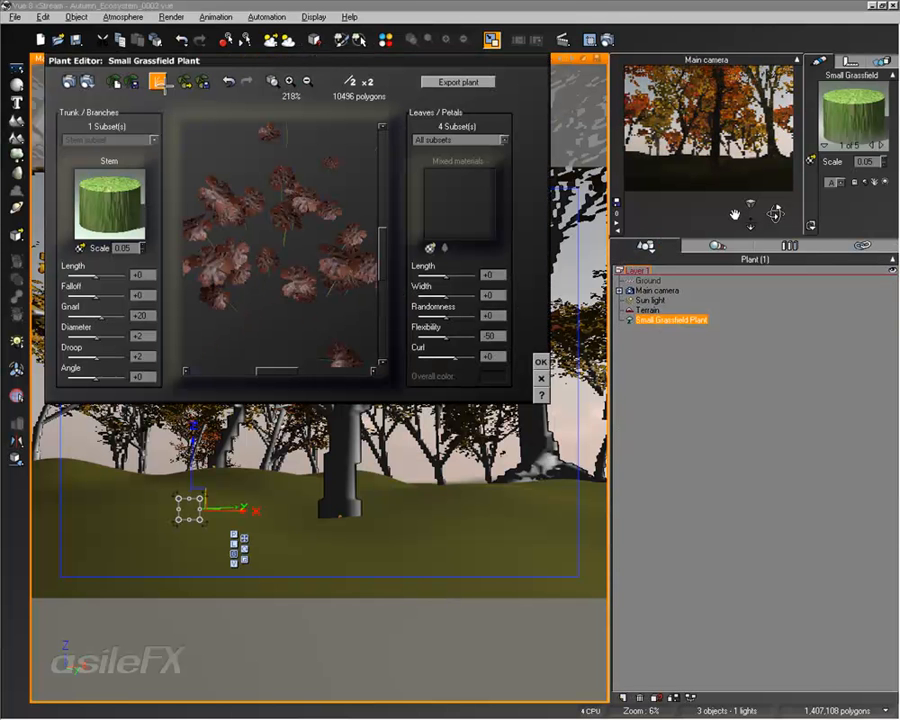
left_click(114, 81)
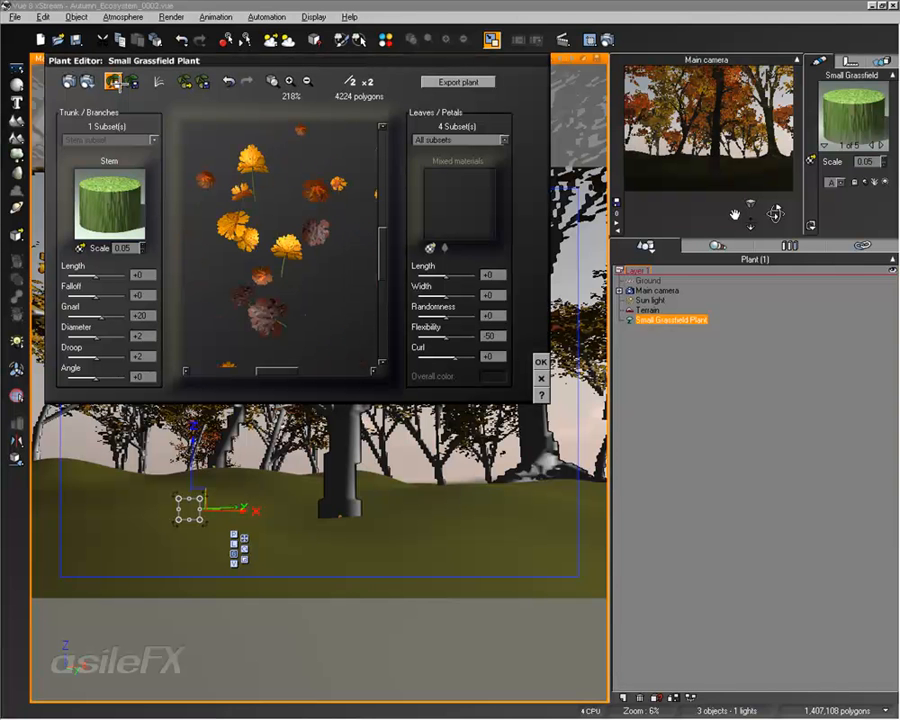
left_click(117, 82)
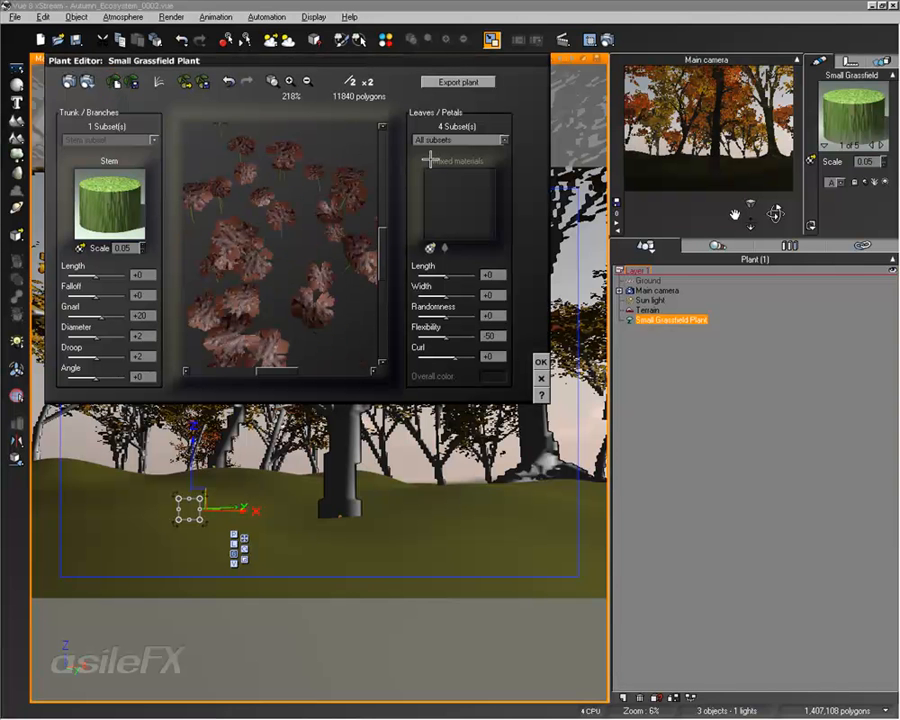
Inspect the transparency settings of the Leaf A subset's material and view the plant preview from another angle
left_click(460, 140)
left_click(460, 152)
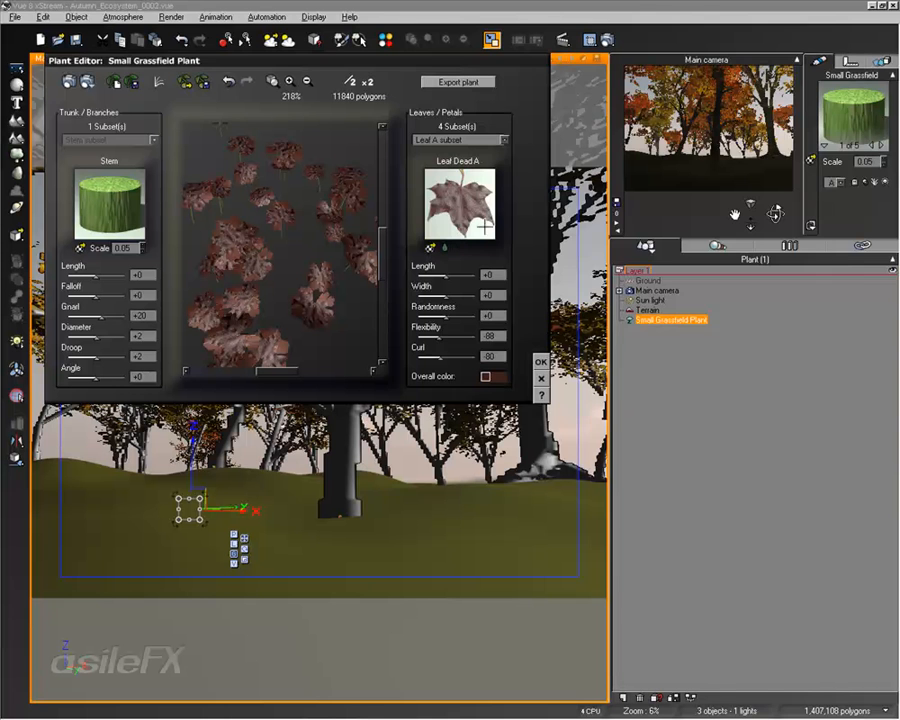
double_click(470, 200)
left_click(610, 257)
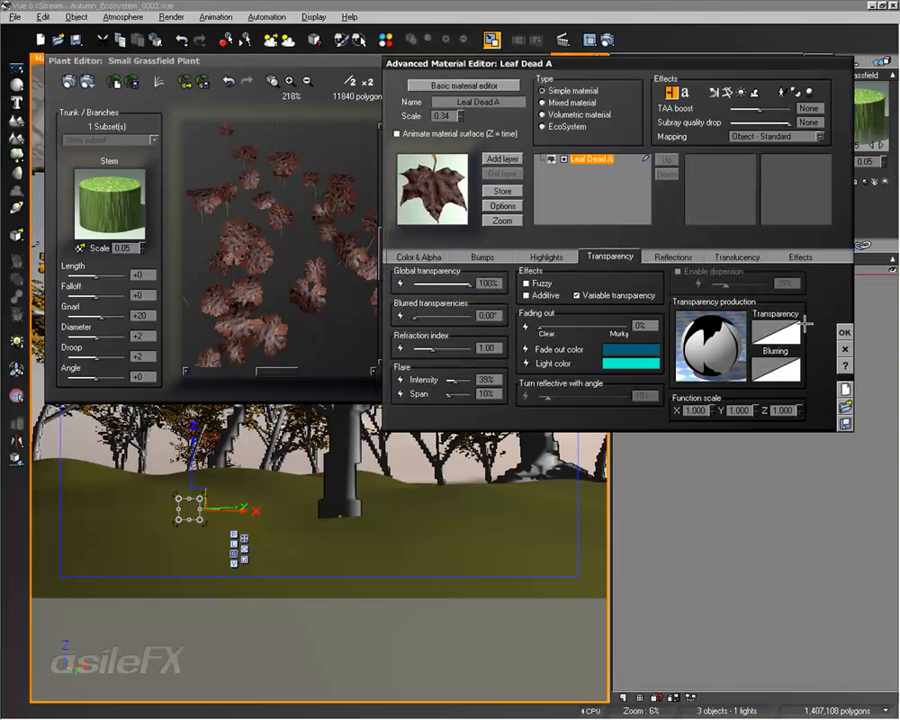
left_click(845, 333)
left_click_drag(309, 253, 305, 226)
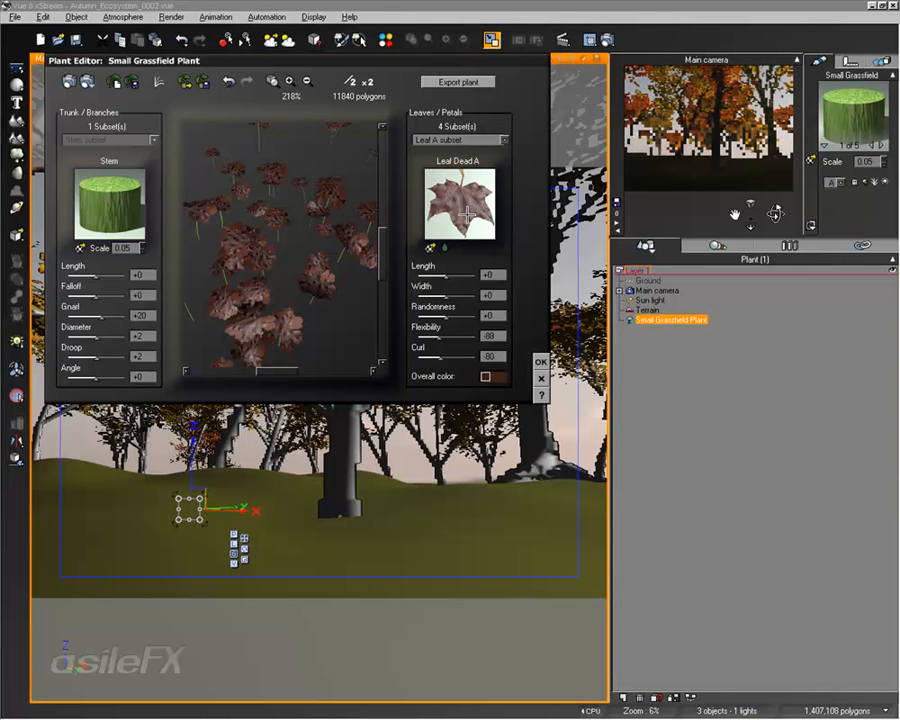
Examine the bump and transparency texture map nodes in the color function of Leaf Dead A
double_click(466, 214)
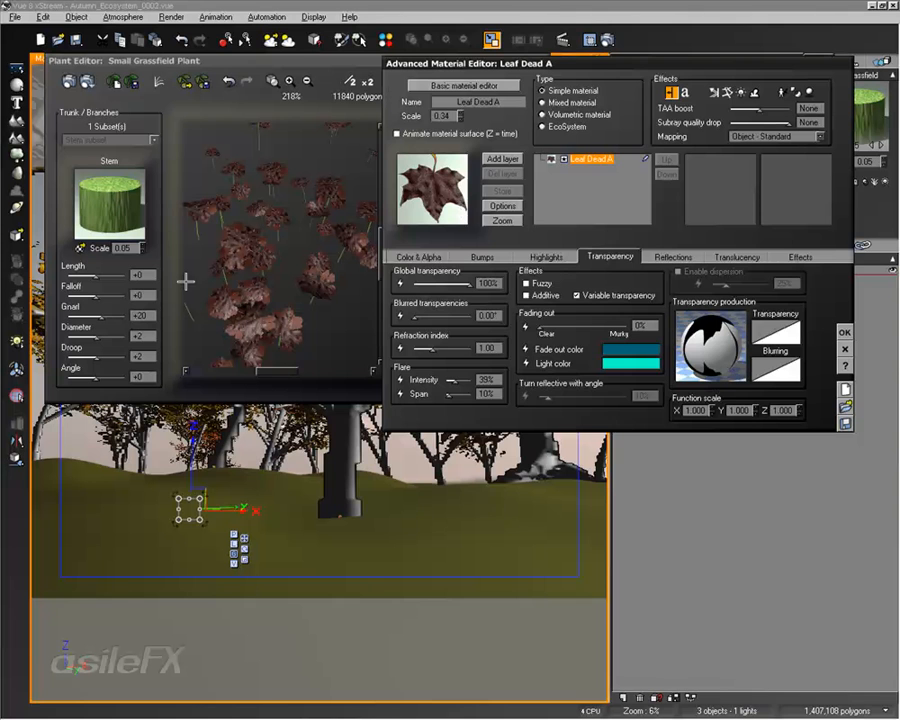
left_click(414, 257)
right_click(542, 462)
left_click(566, 472)
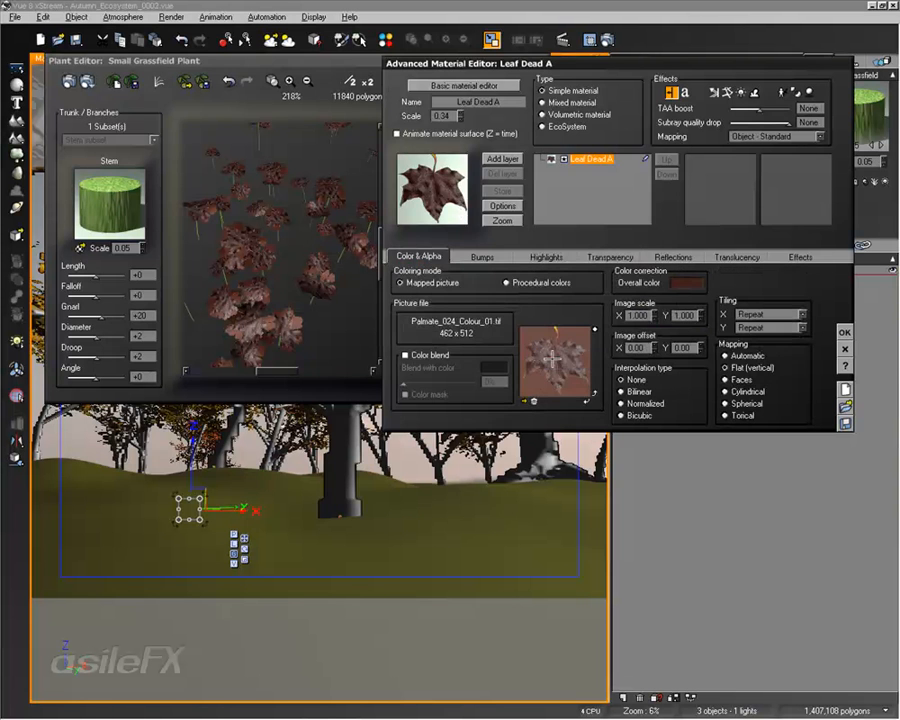
left_click(380, 331)
right_click_drag(394, 261, 289, 252)
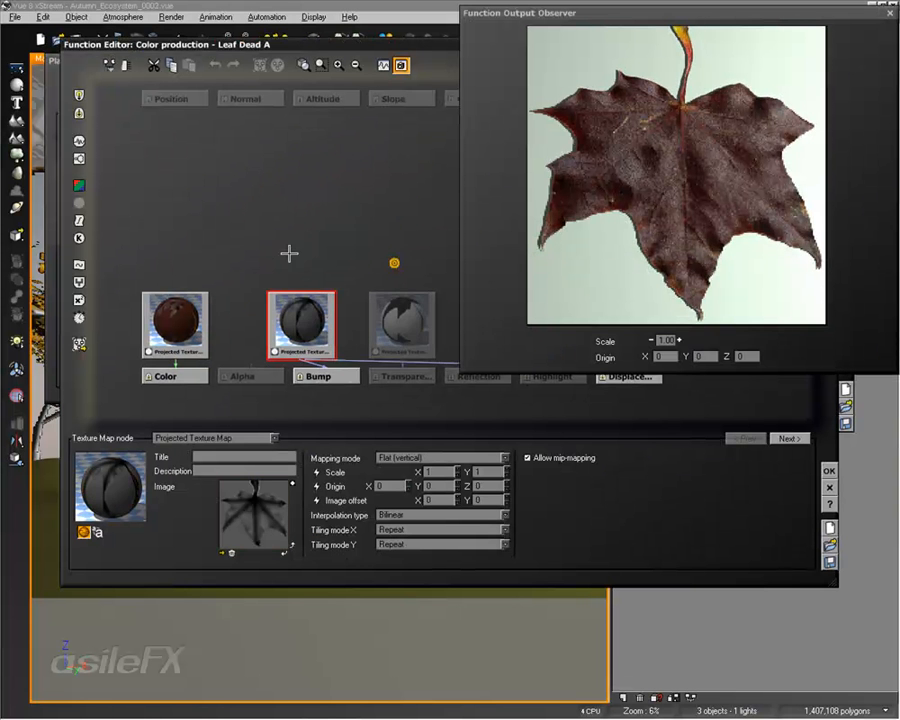
left_click(403, 323)
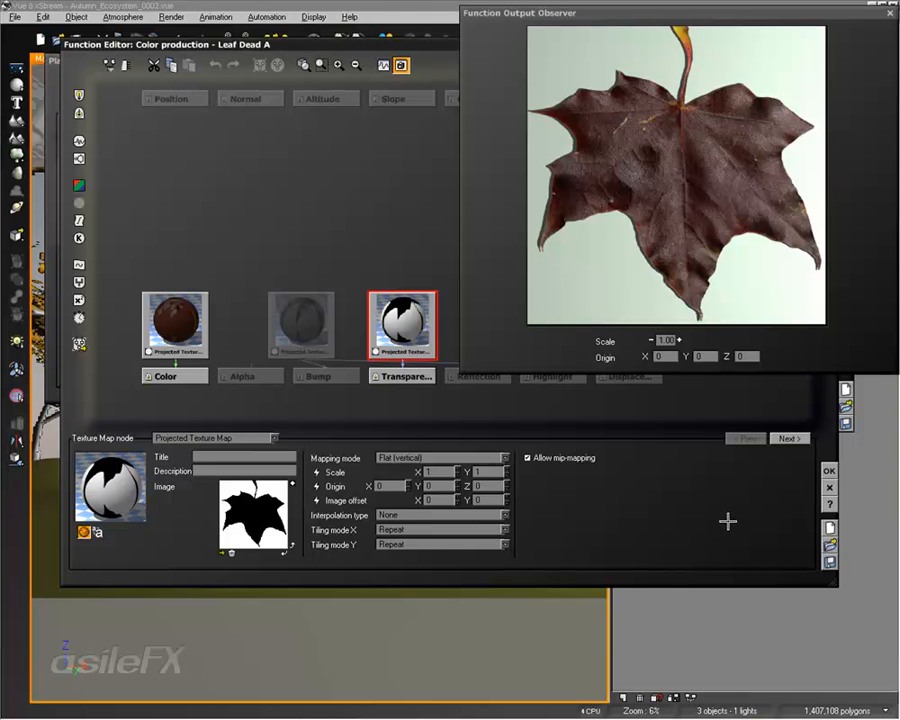
left_click(828, 471)
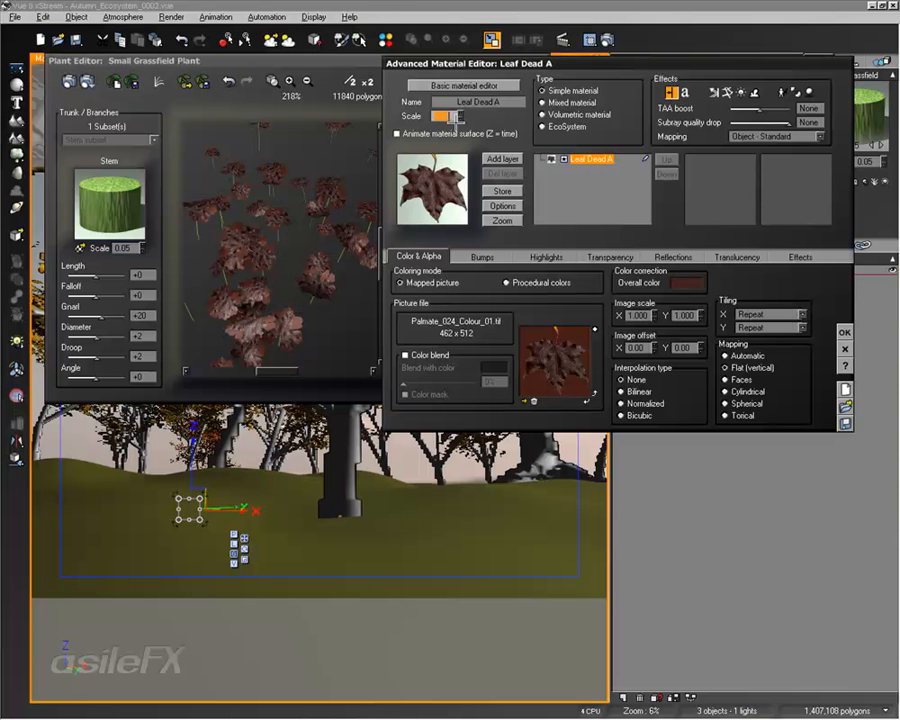
Set the Leaf Dead A material scale to 0.30 and generate several new plant variations
left_click(844, 332)
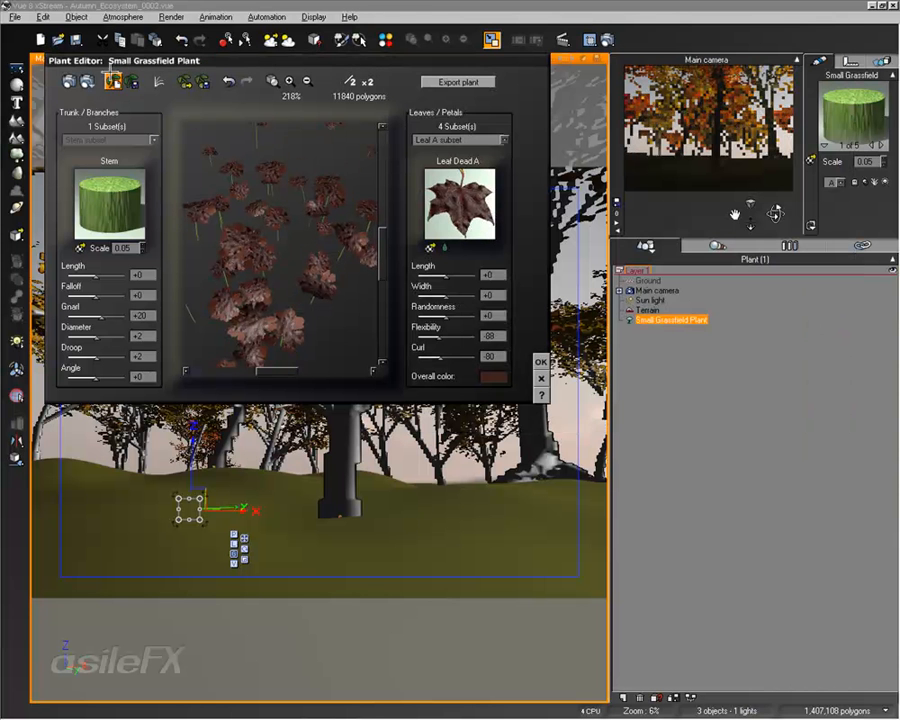
left_click(112, 79)
double_click(447, 188)
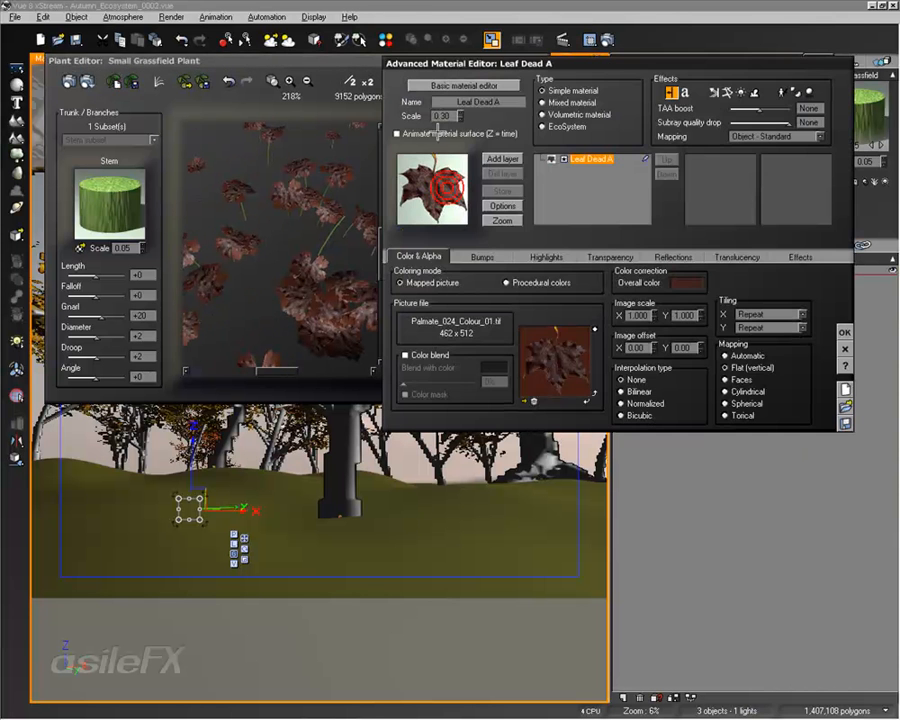
left_click(845, 332)
left_click(114, 81)
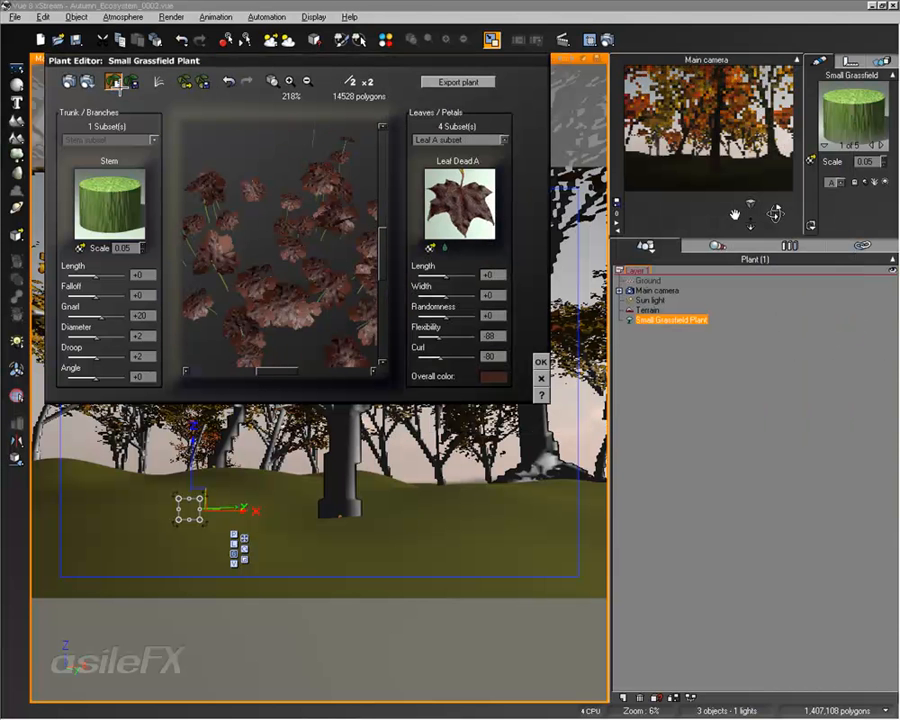
left_click(114, 81)
left_click(114, 81)
left_click(114, 81)
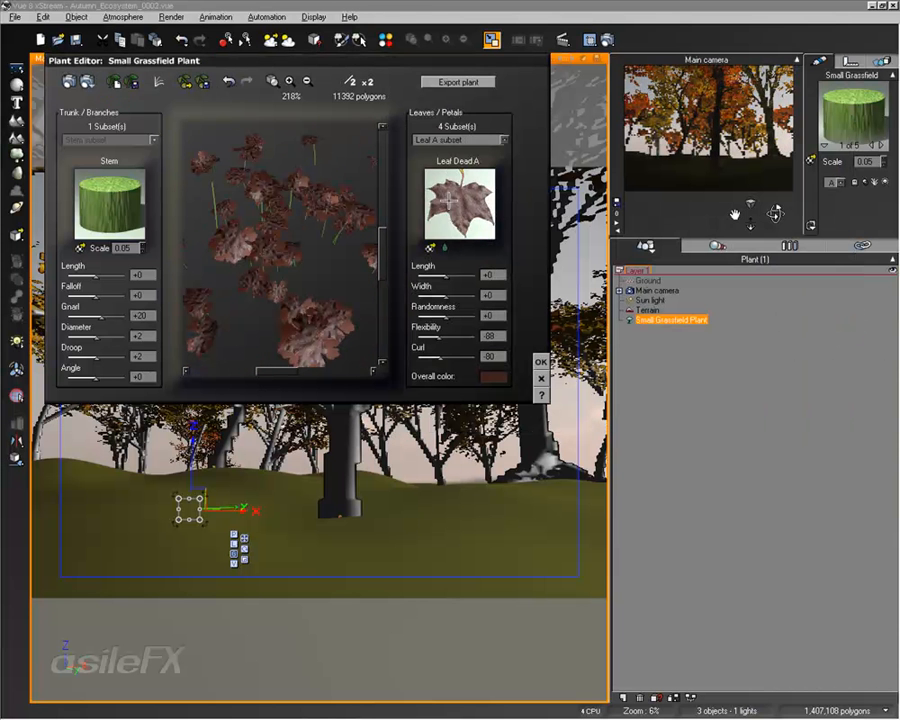
Review the Leaf B and Leaf D subsets' materials and settings, and return to the Leaf A subset
left_click(460, 140)
left_click(455, 161)
left_click(471, 141)
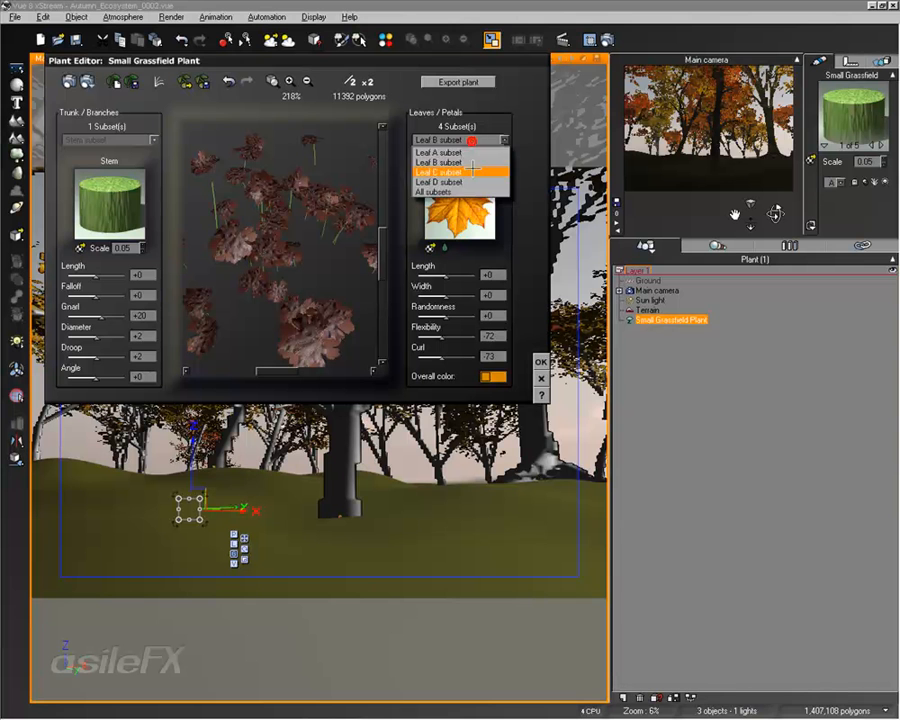
left_click(473, 180)
left_click(469, 140)
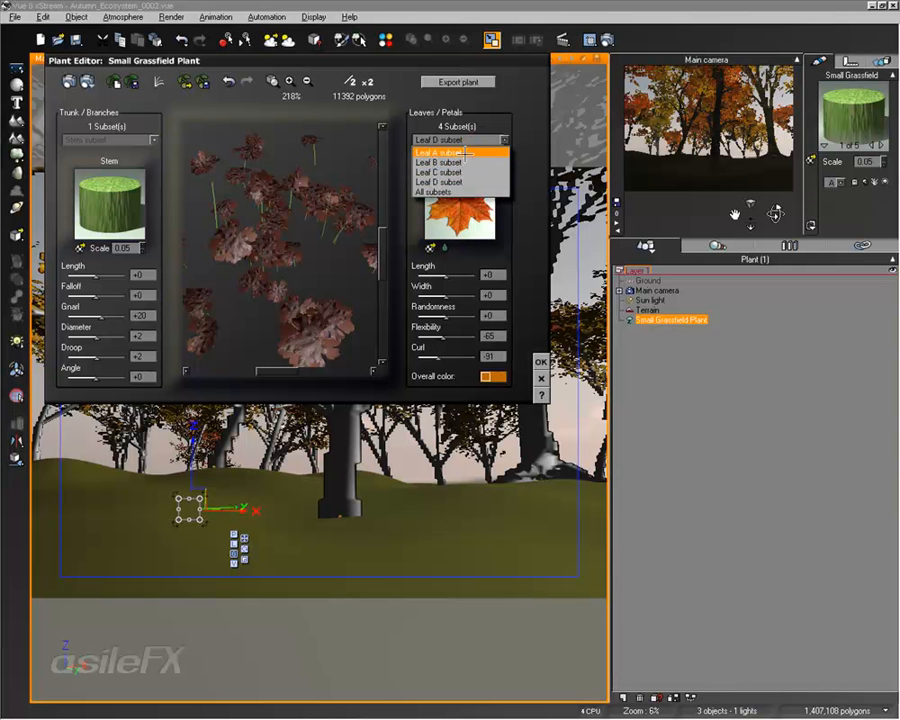
left_click(465, 152)
Generate further variations of the Small Grassfield plant and accept the edited plant
left_click(116, 81)
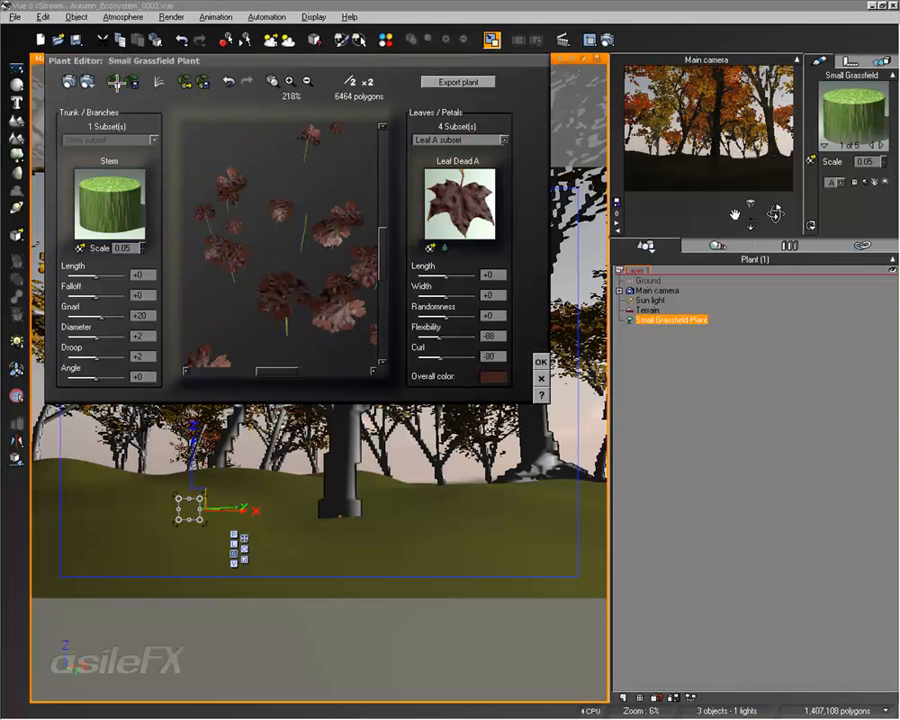
left_click(116, 81)
left_click(116, 81)
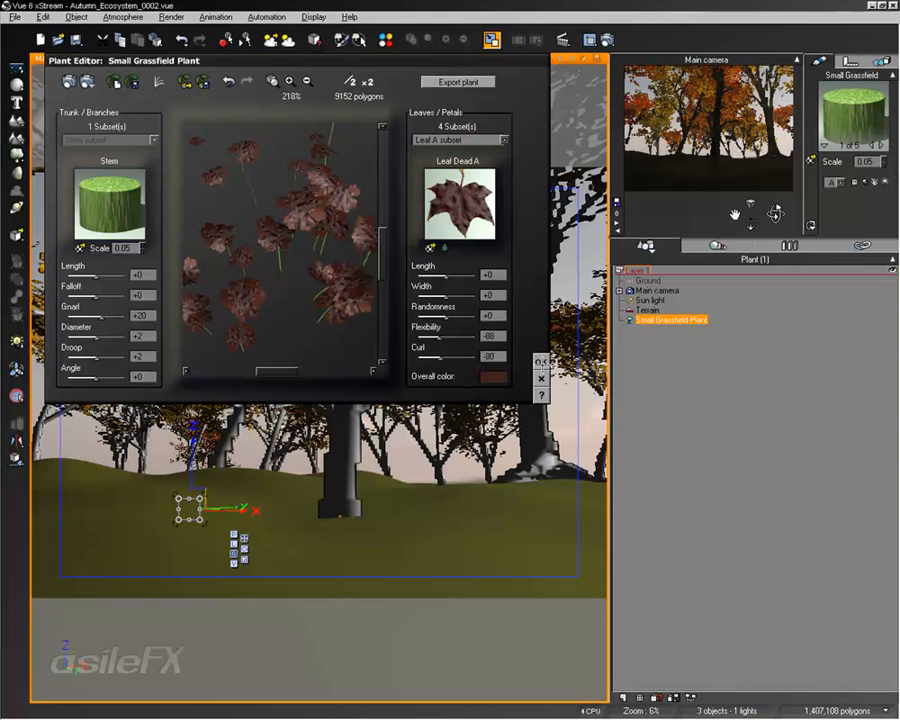
left_click(541, 362)
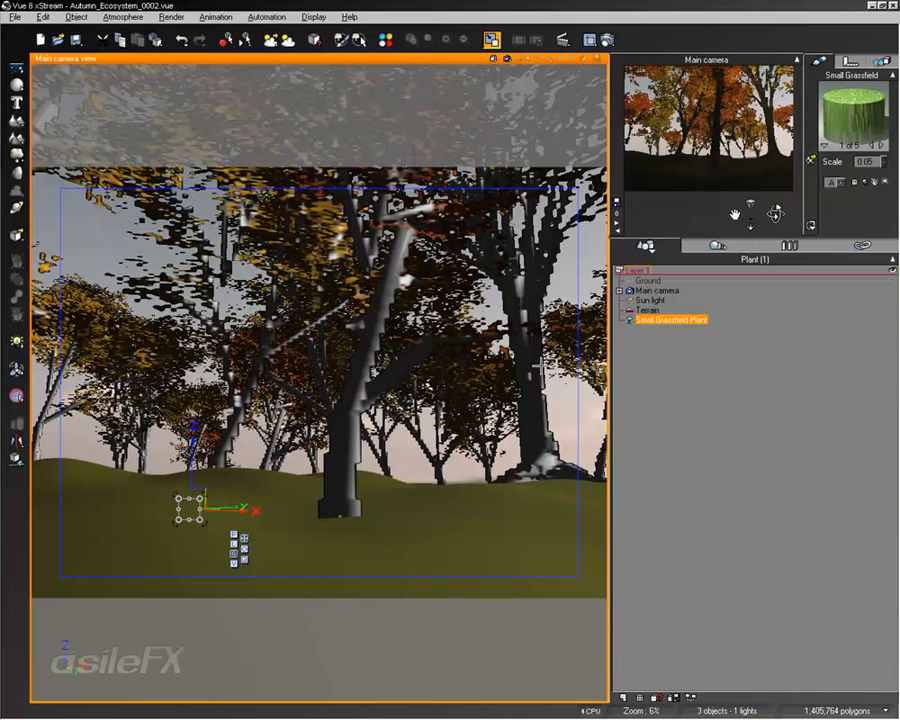
Move the Small Grassfield plant along the X axis past the foreground tree and raise it along Z
left_click_drag(242, 512, 490, 515)
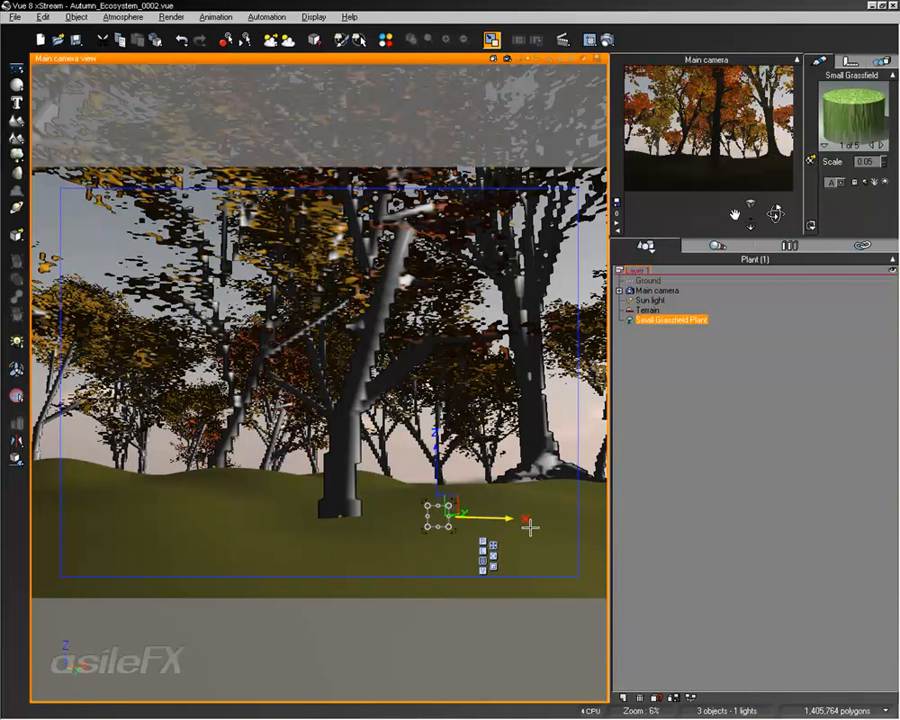
left_click_drag(436, 466, 436, 432)
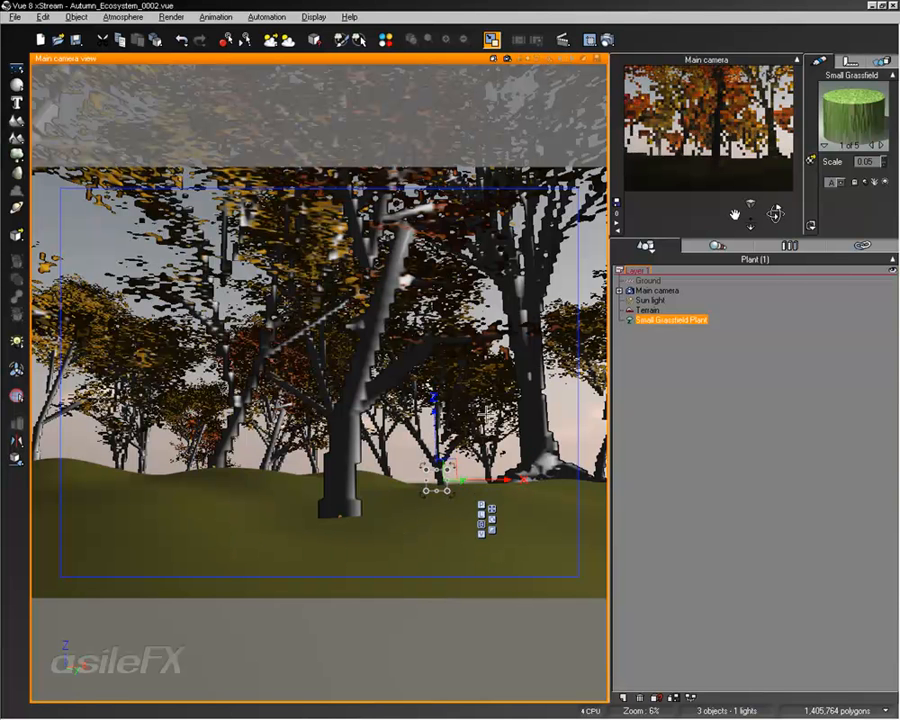
Change the overall color of the plant's Stem material to a very dark brown
double_click(826, 113)
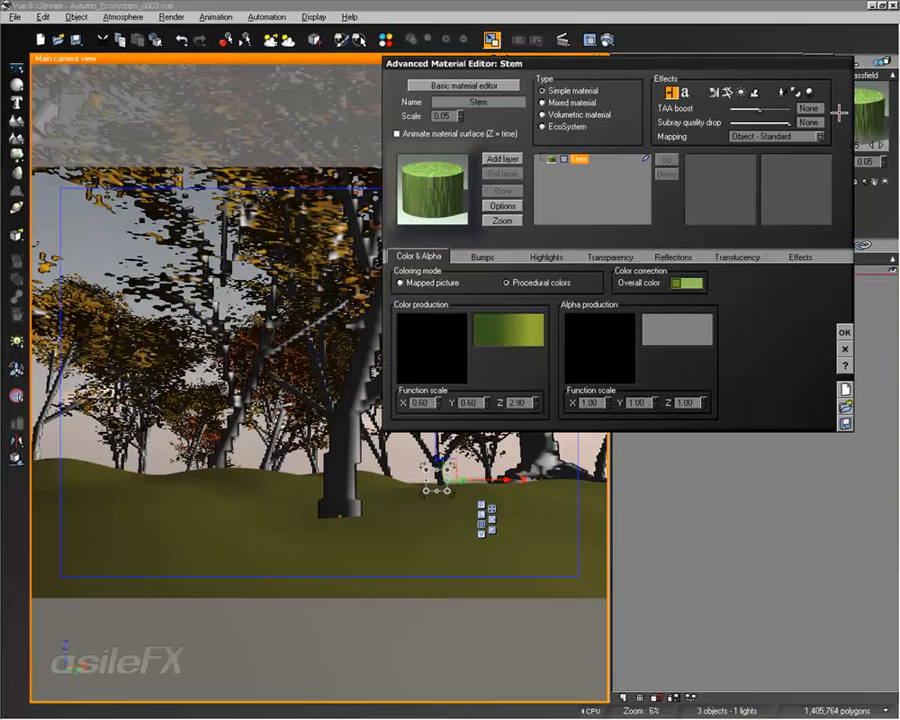
right_click(688, 285)
left_click(708, 297)
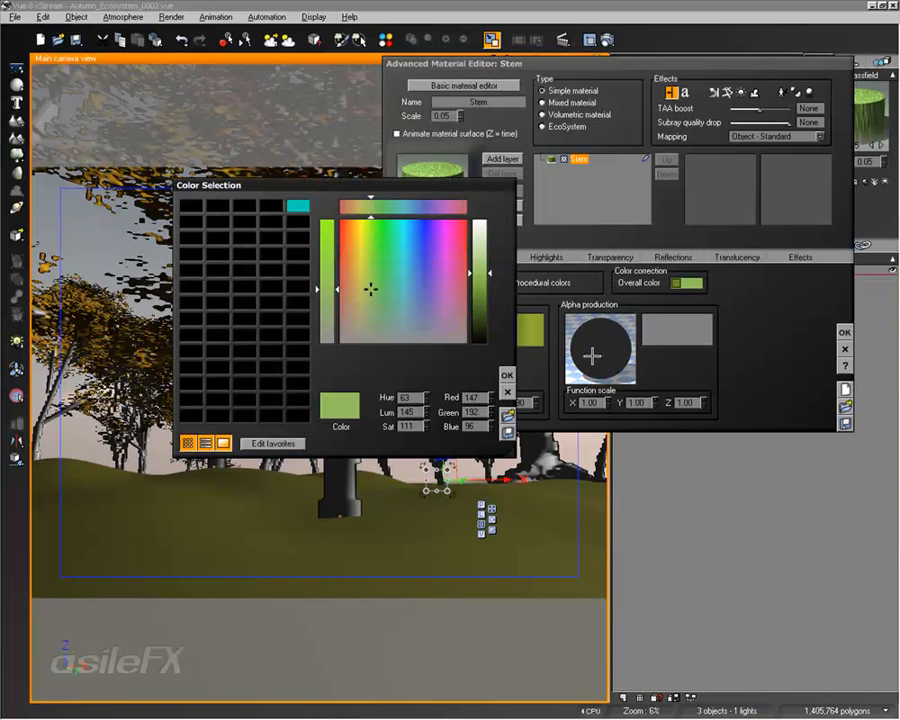
left_click_drag(370, 289, 356, 320)
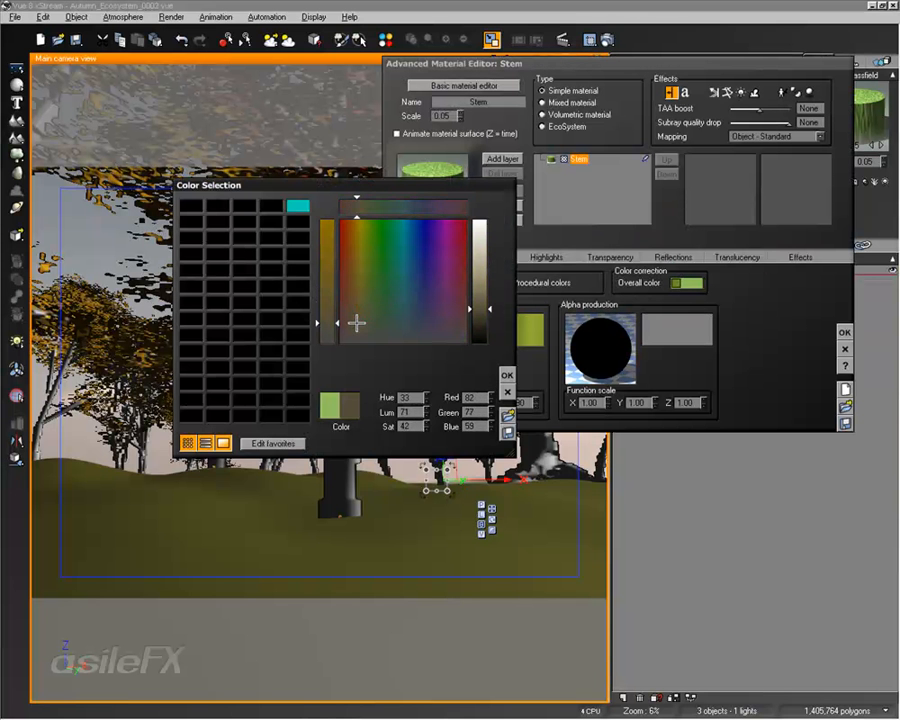
left_click(488, 321)
left_click(507, 376)
left_click(845, 332)
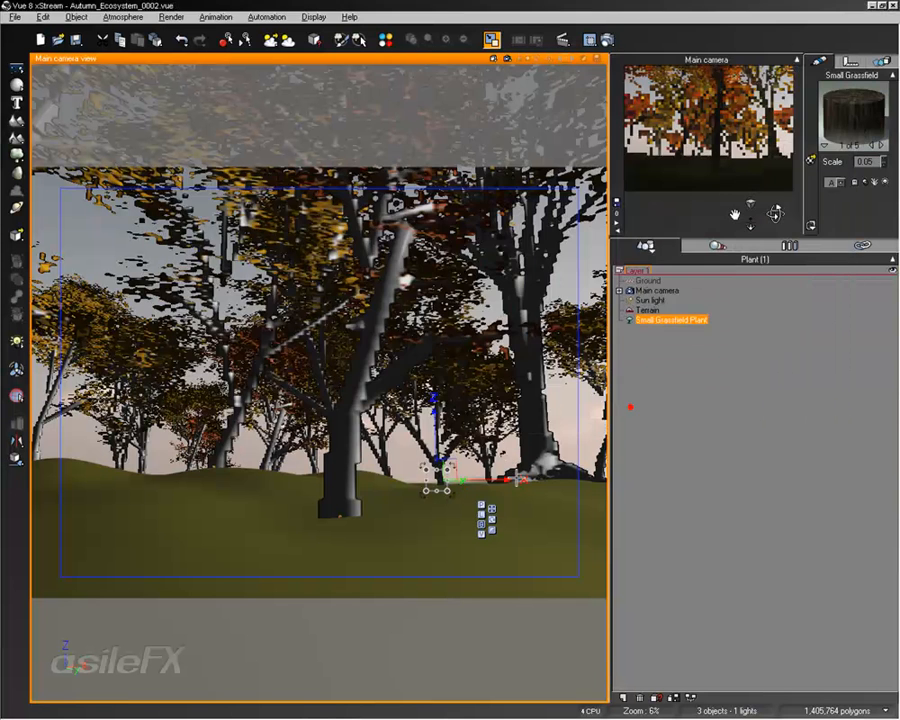
Open the Small Grassfield Plant for editing and inspect its leaves up close, checking the Leaf B and Leaf A subsets
right_click(443, 463)
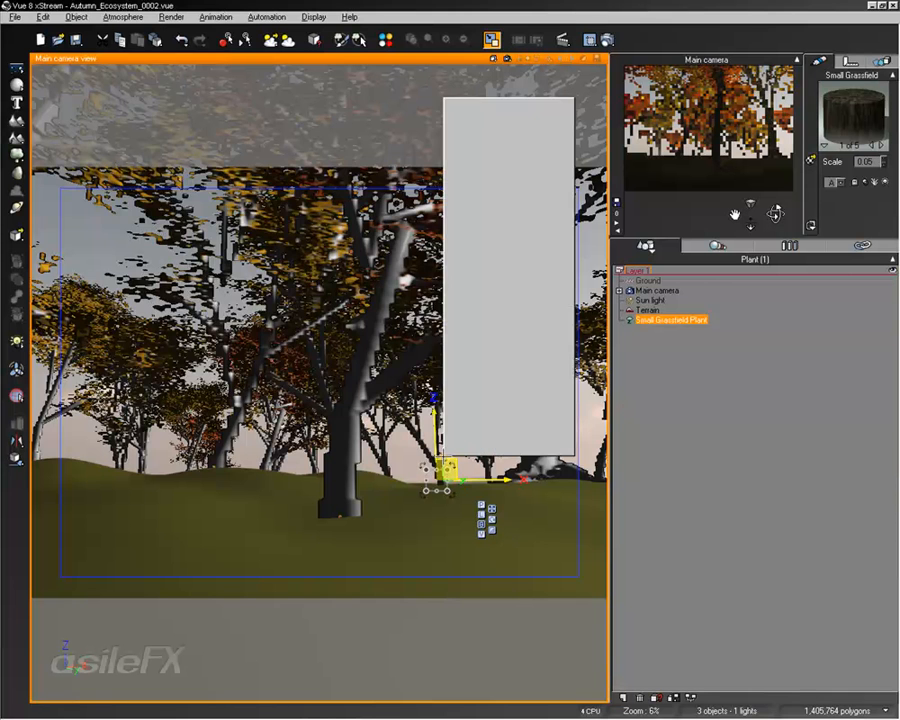
left_click(480, 352)
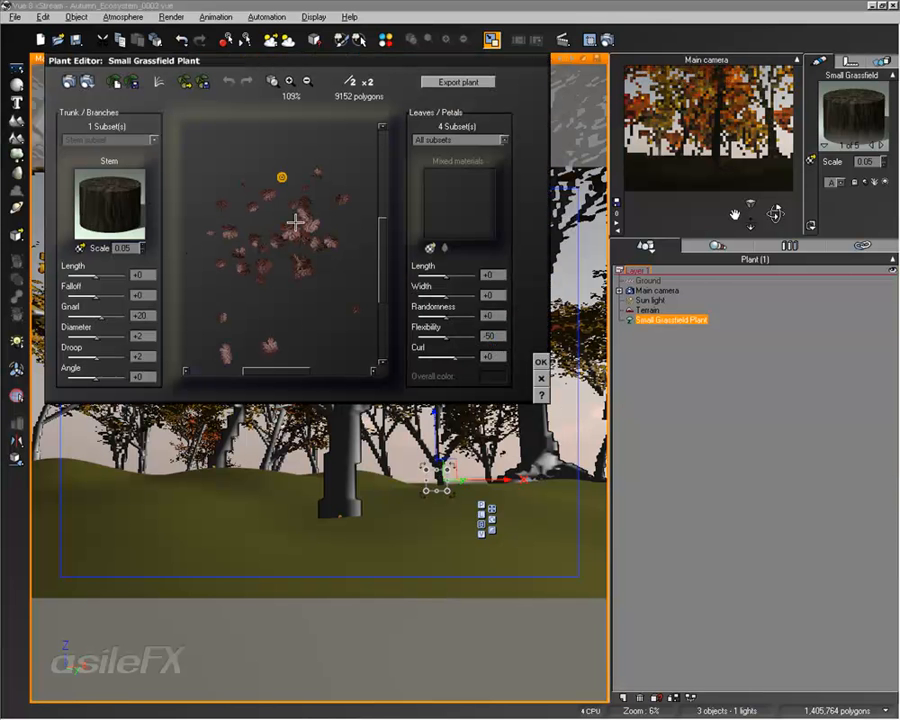
left_click(290, 80)
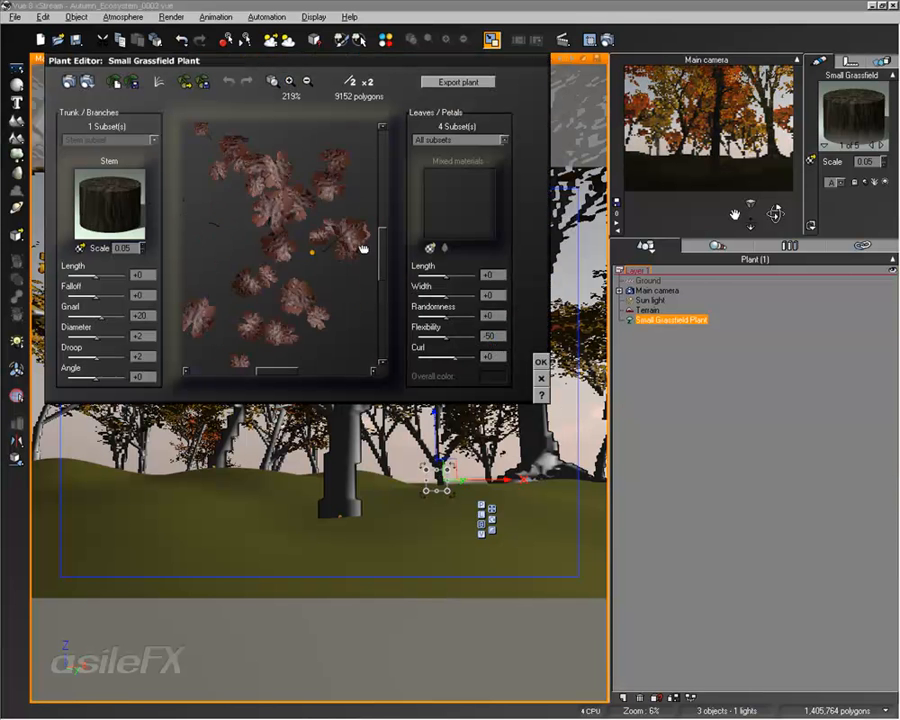
left_click(440, 139)
left_click(438, 162)
left_click(460, 139)
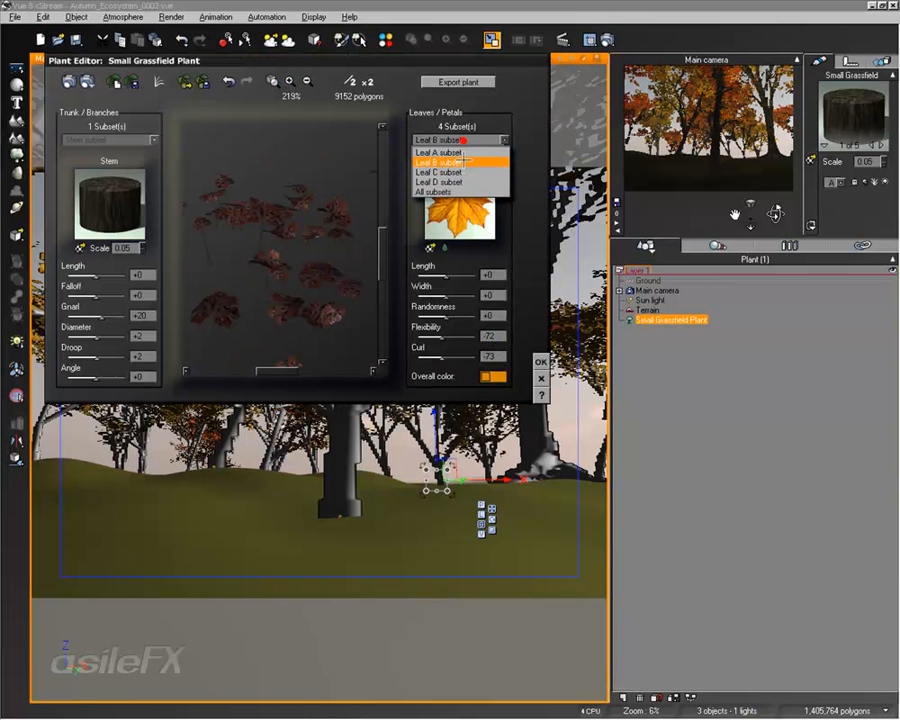
left_click(438, 152)
left_click_drag(270, 234, 322, 273)
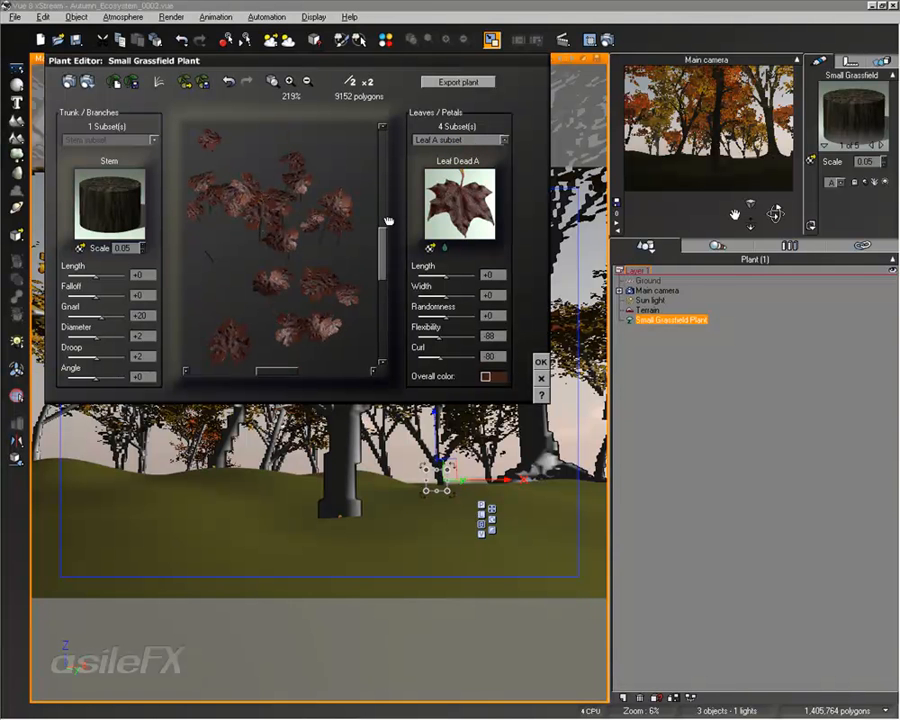
Reposition the hooking point of Leaf Dead A near the junction of stem and leaf blade and accept the leaf
left_click(442, 247)
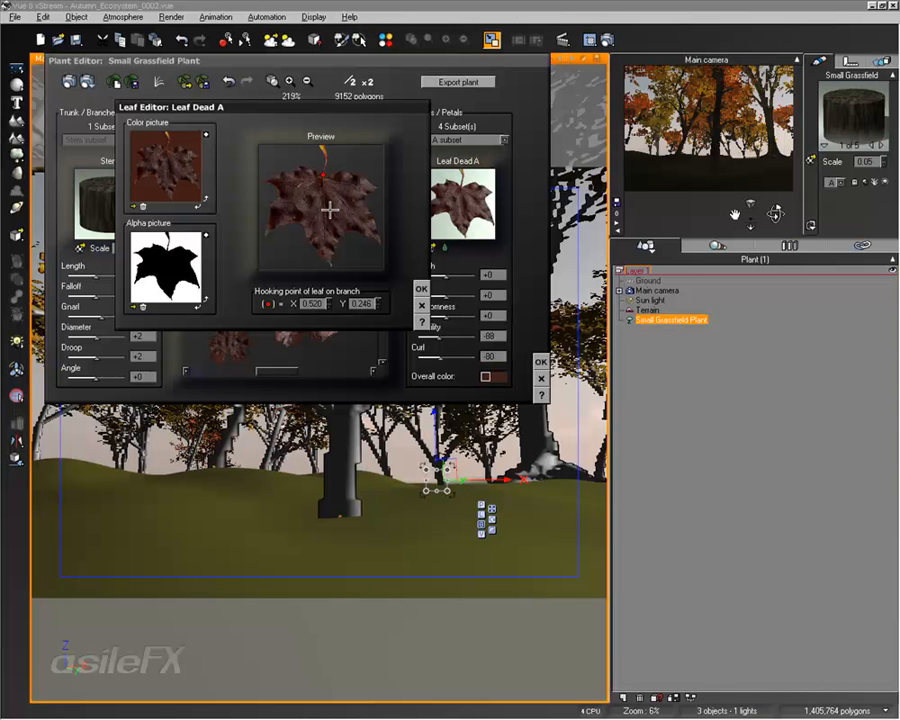
left_click_drag(321, 192, 322, 180)
left_click(421, 288)
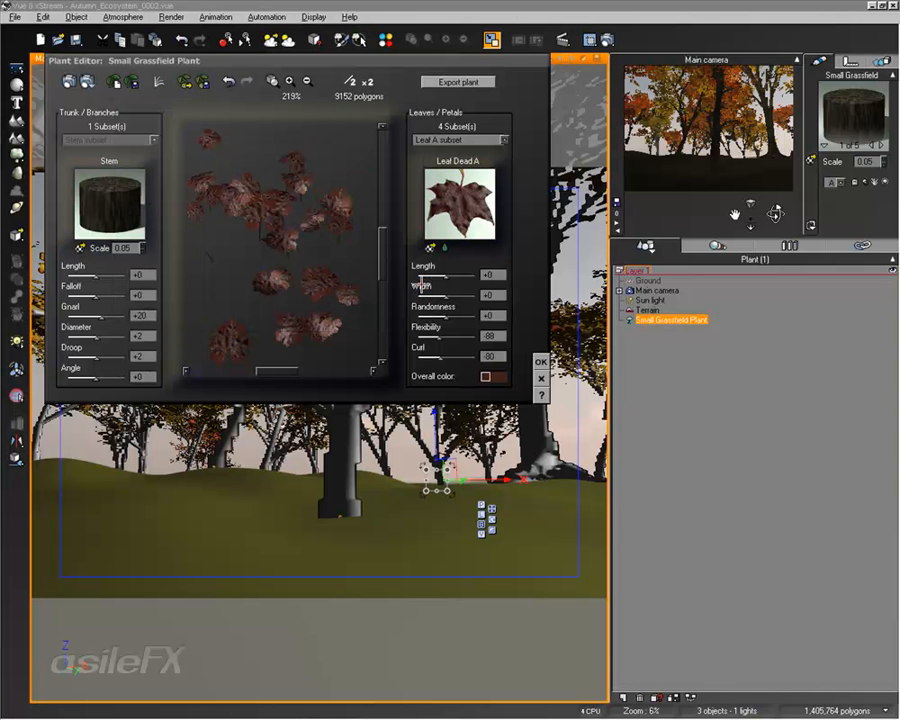
Set the hooking point of the Leaf B subset's Leaf Dead B on the lower stem at about X 0.497, Y 0.263
left_click(460, 140)
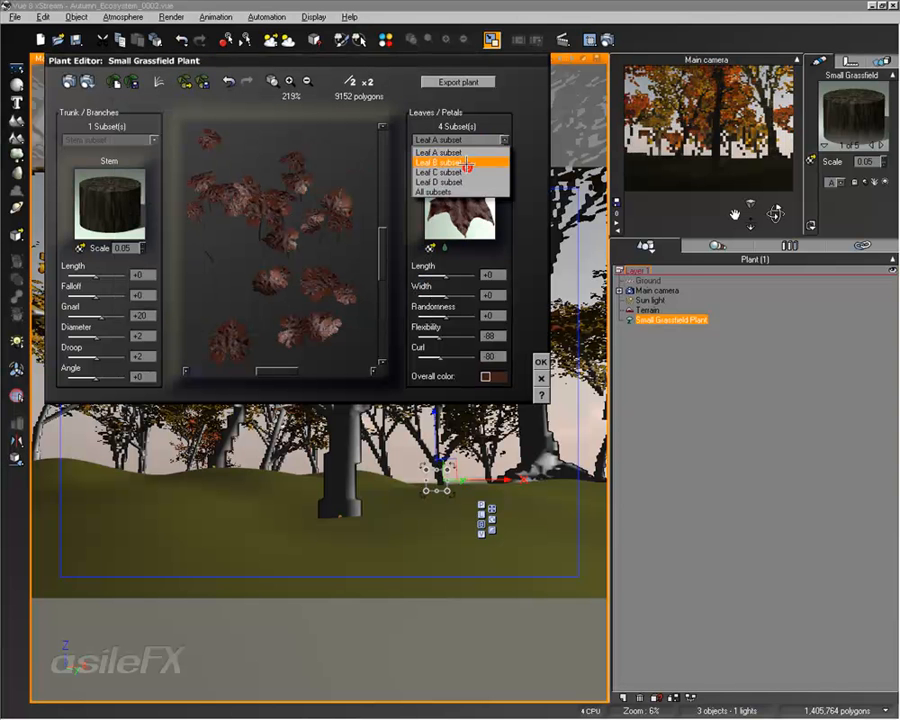
left_click(462, 162)
left_click(442, 247)
left_click_drag(327, 192, 319, 177)
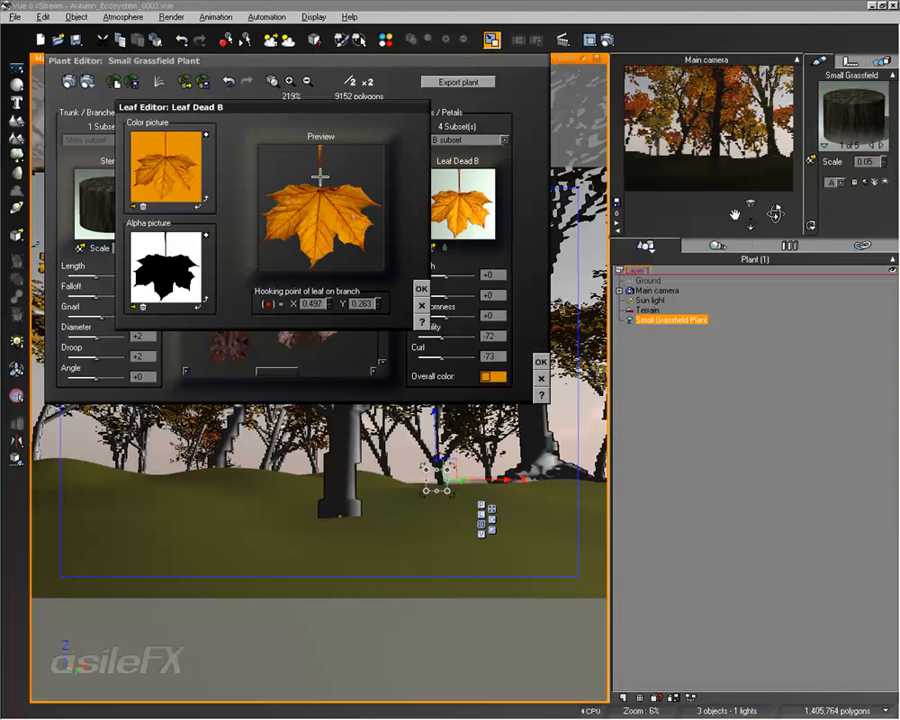
left_click(421, 288)
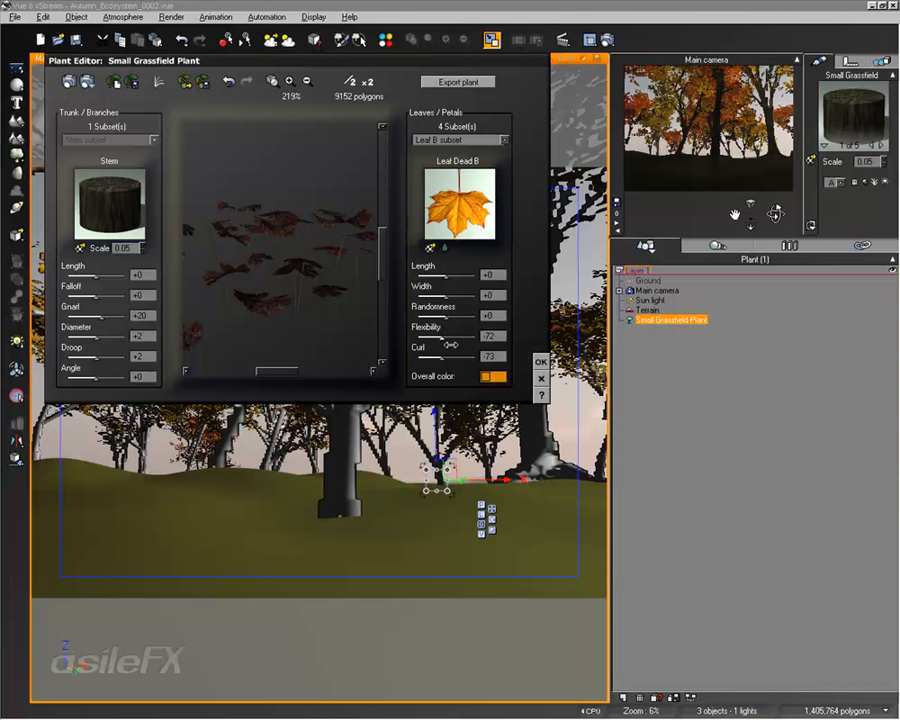
Set the hooking point of the Leaf C subset's Leaf Dead C near the stem's tip at about X 0.525, Y 0.112
left_click(460, 140)
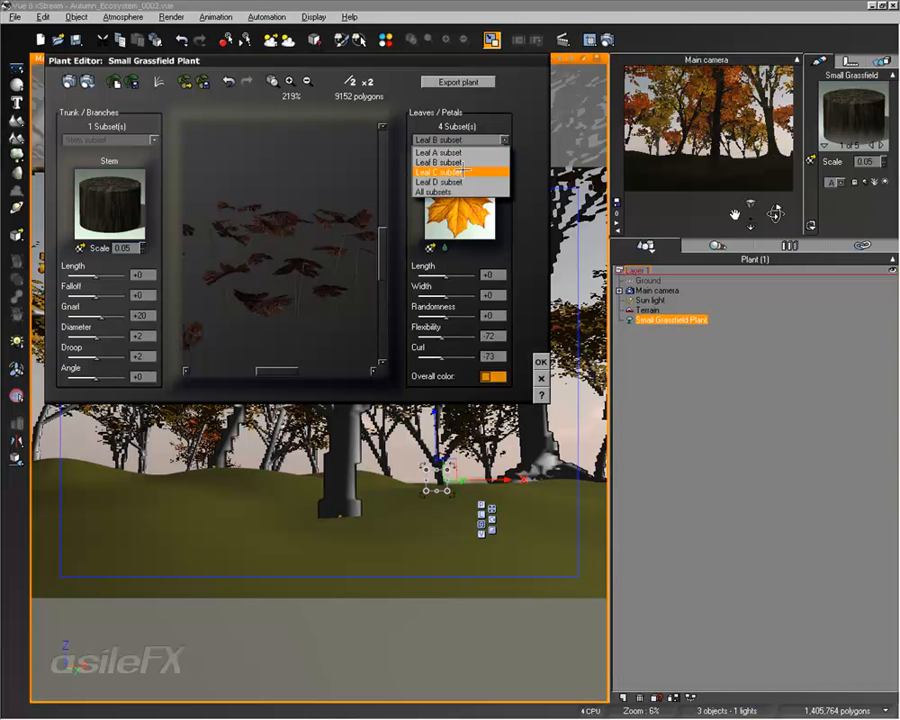
left_click(461, 170)
double_click(457, 236)
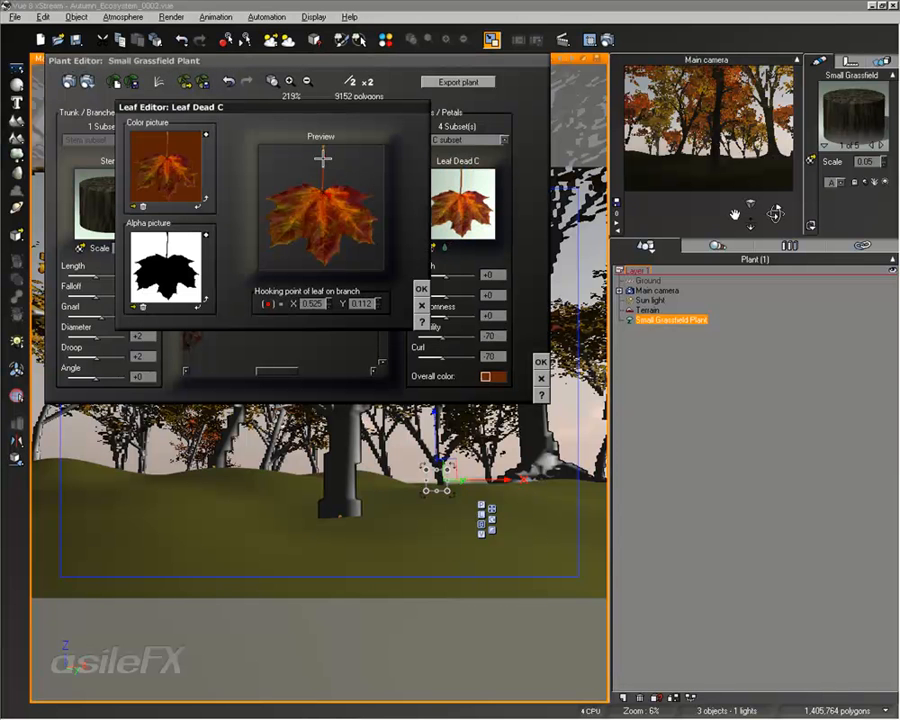
left_click(421, 288)
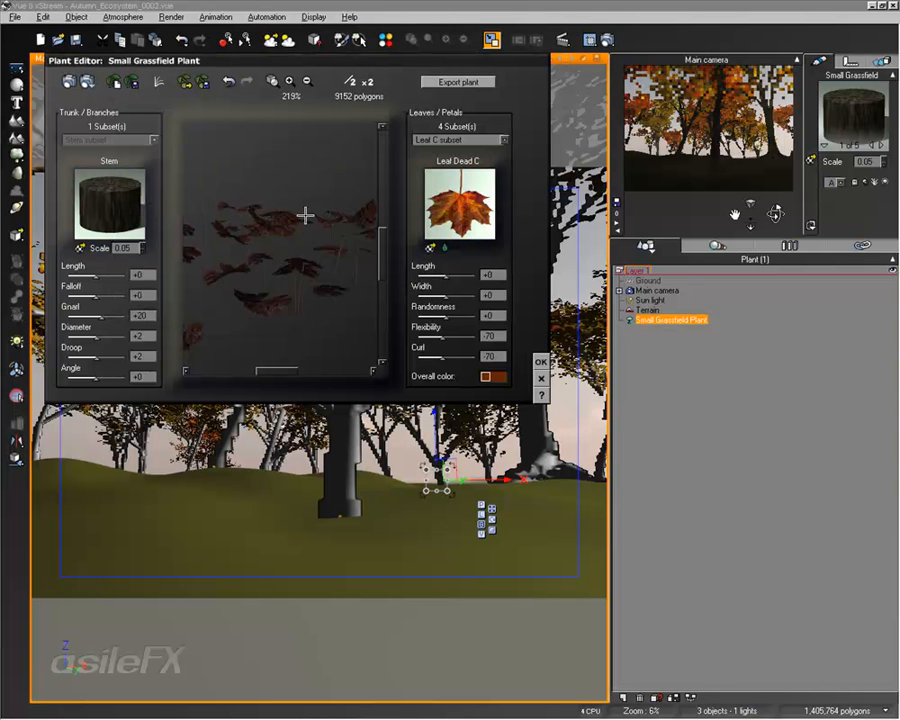
Set the Leaf D subset's hooking point where the stem meets the blade, about X 0.447, Y 0.380, and accept the edited plant
left_click_drag(304, 212, 330, 232)
left_click(460, 140)
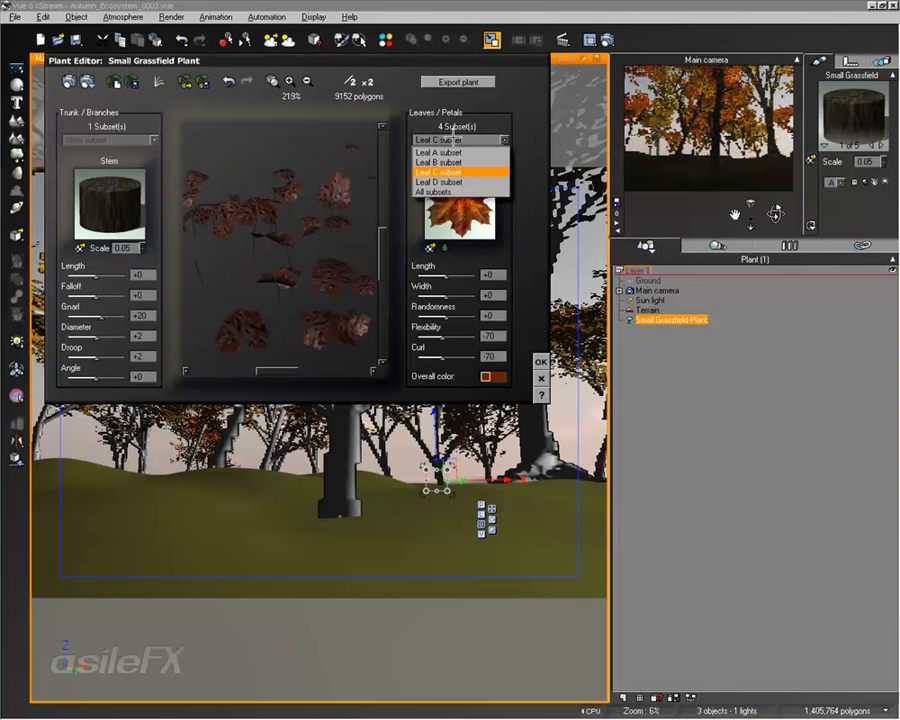
left_click(455, 182)
double_click(458, 214)
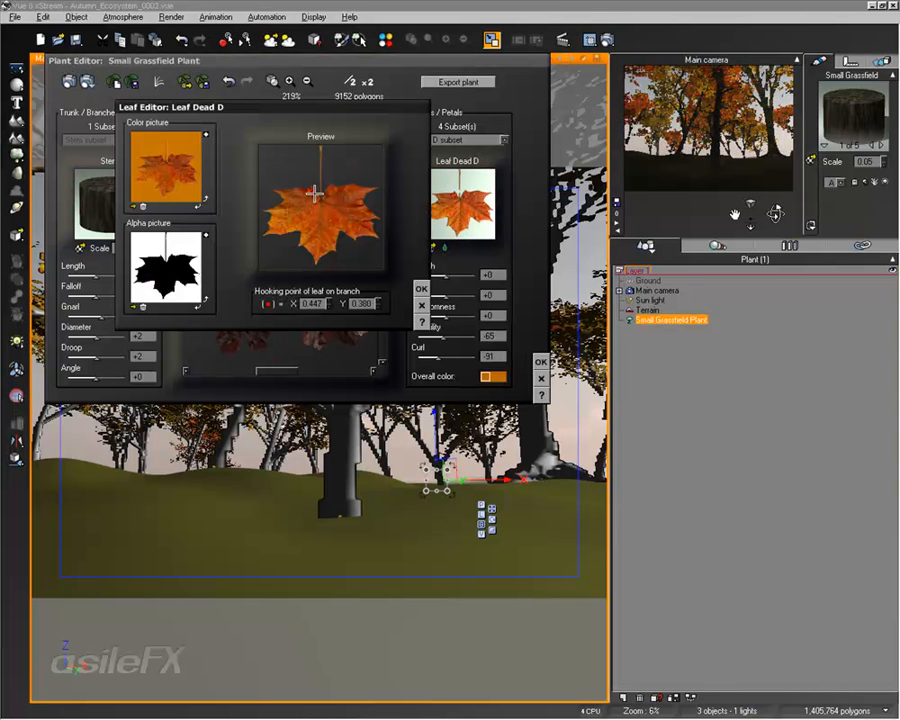
left_click(420, 288)
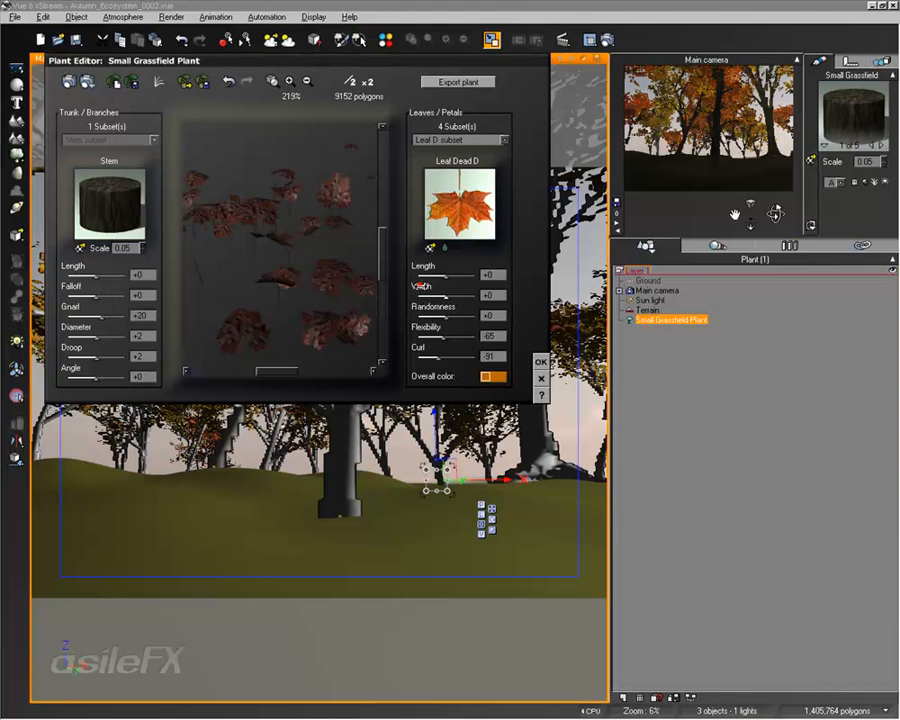
left_click(540, 362)
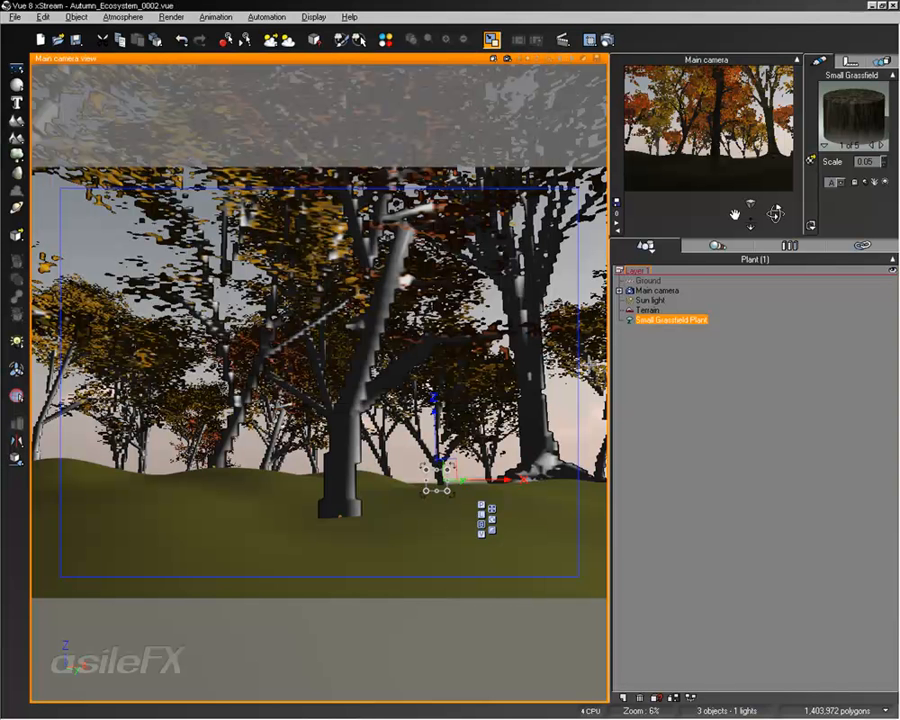
Reopen the plant for editing and examine the transparency production function and its alpha map in the Leaf A subset's material
right_click(457, 121)
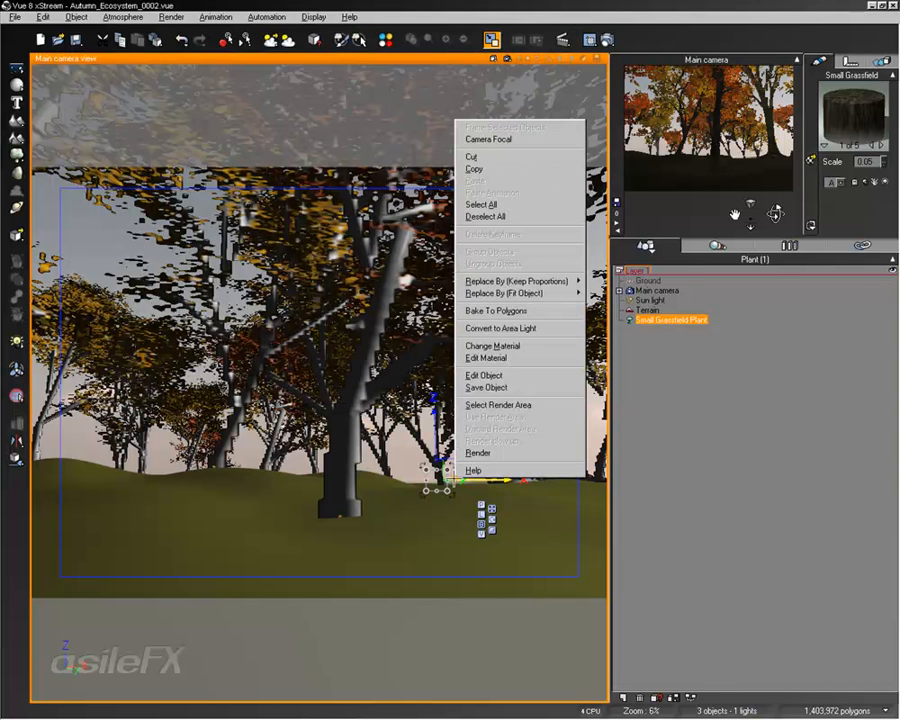
left_click(484, 375)
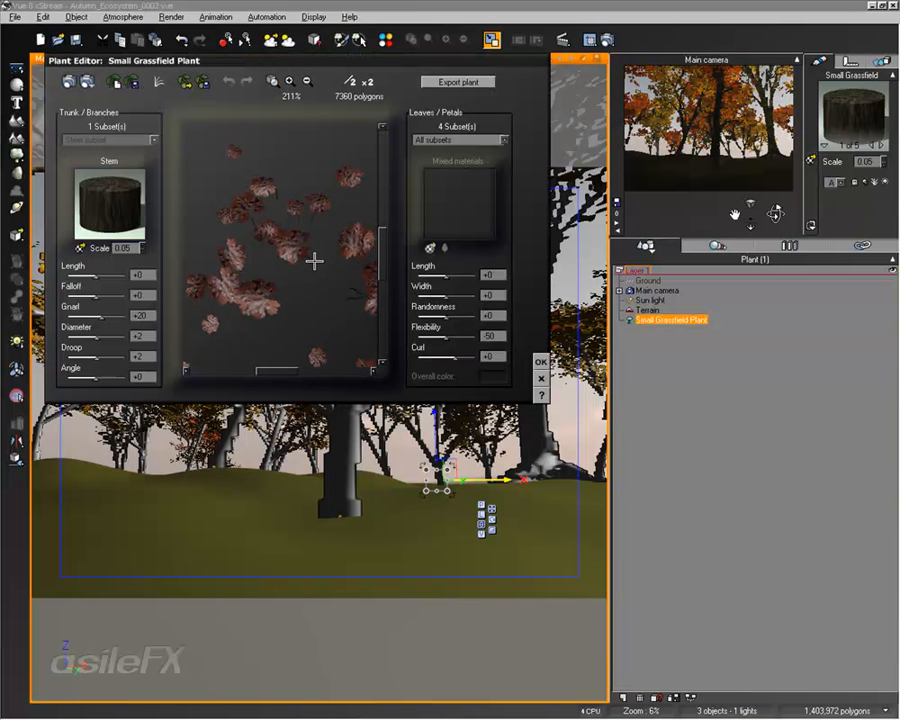
left_click(446, 139)
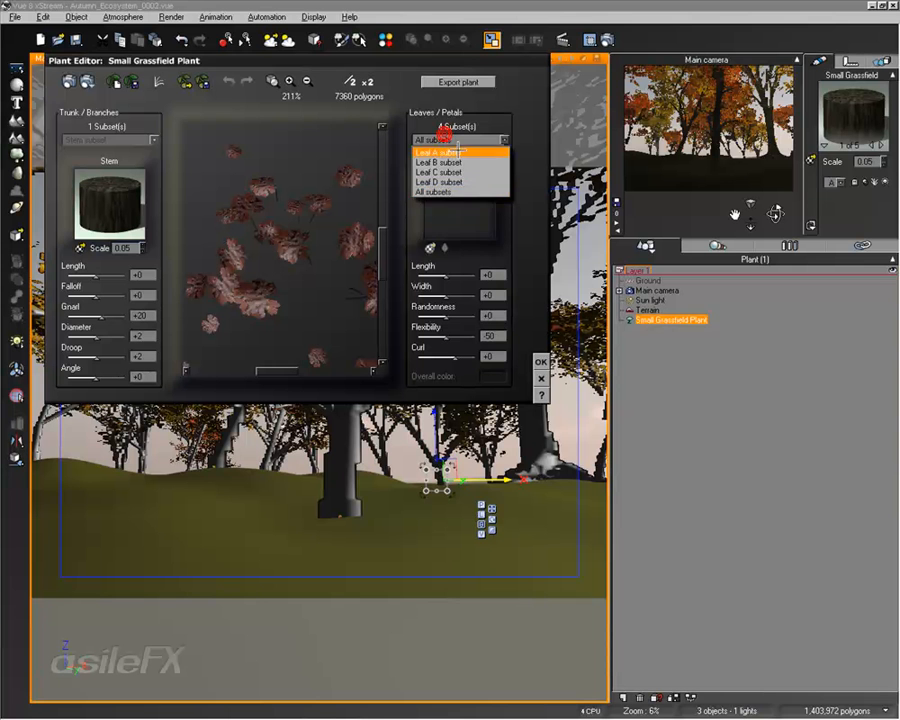
left_click(457, 151)
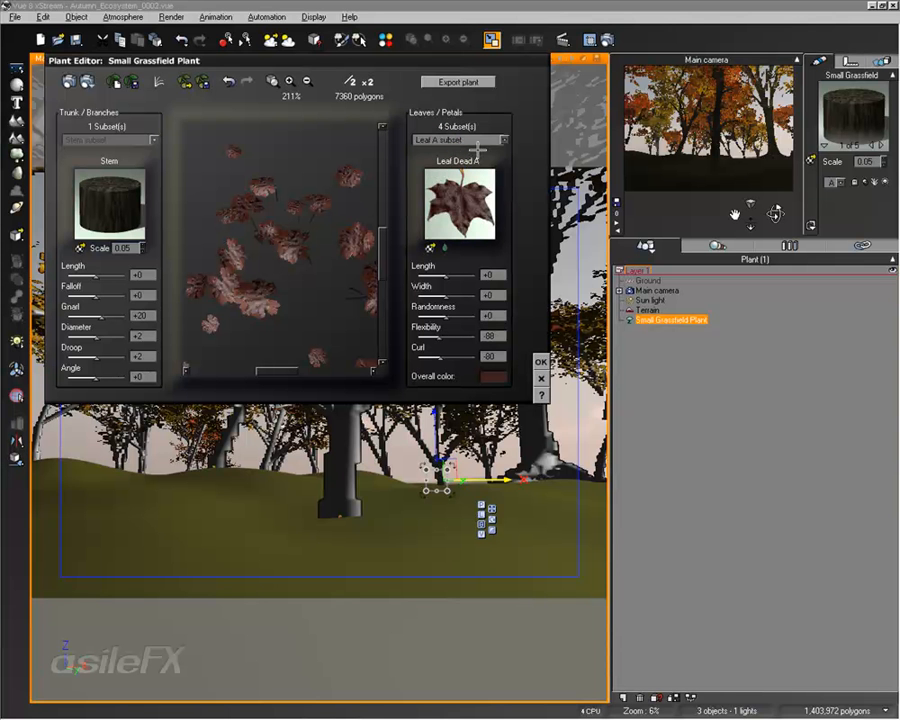
double_click(475, 205)
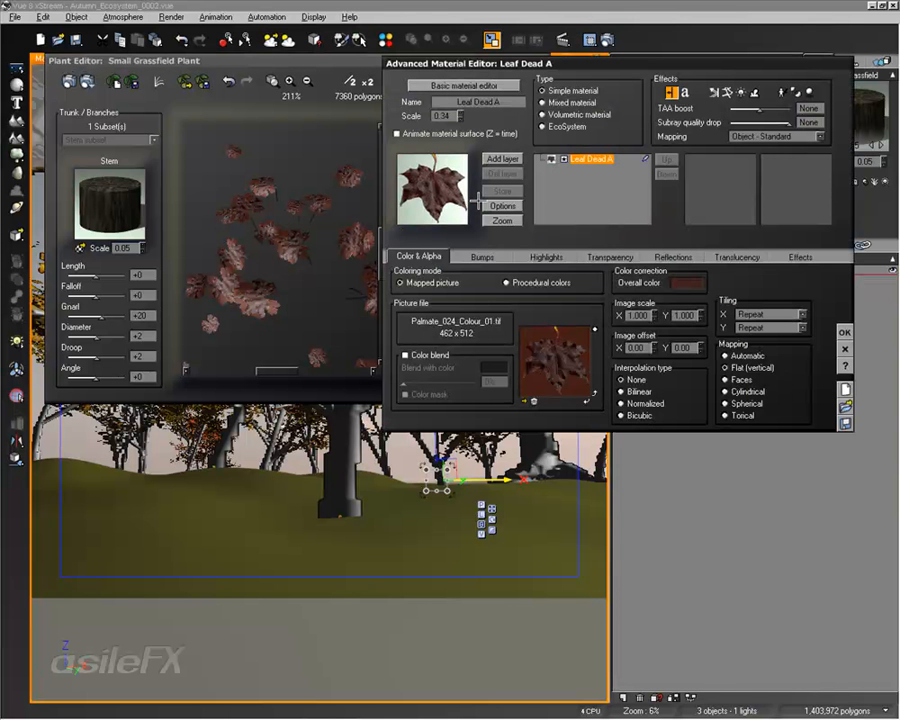
left_click(611, 256)
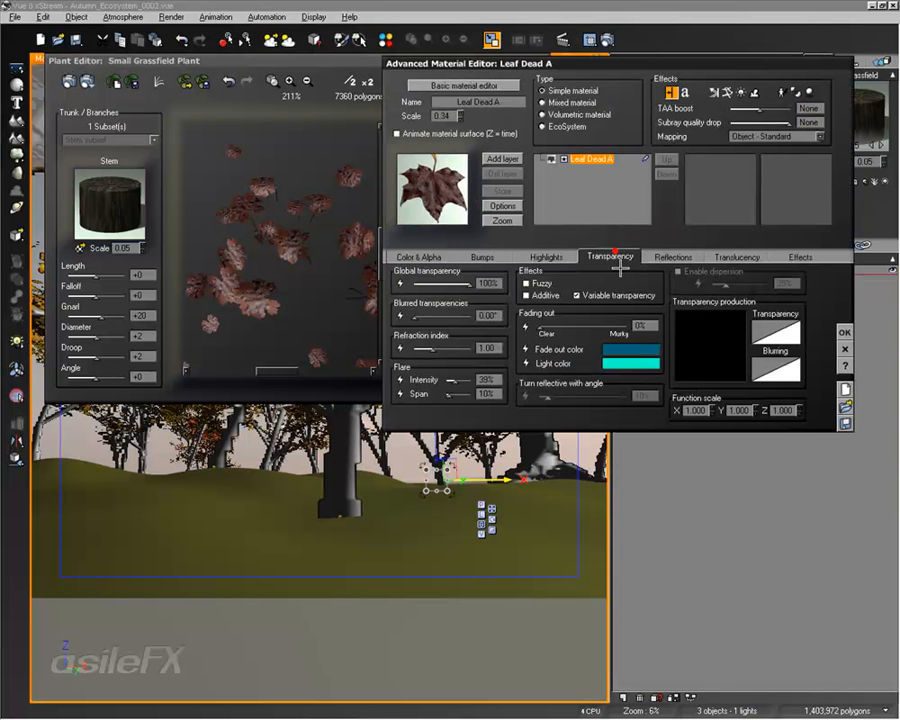
right_click(717, 340)
left_click(770, 345)
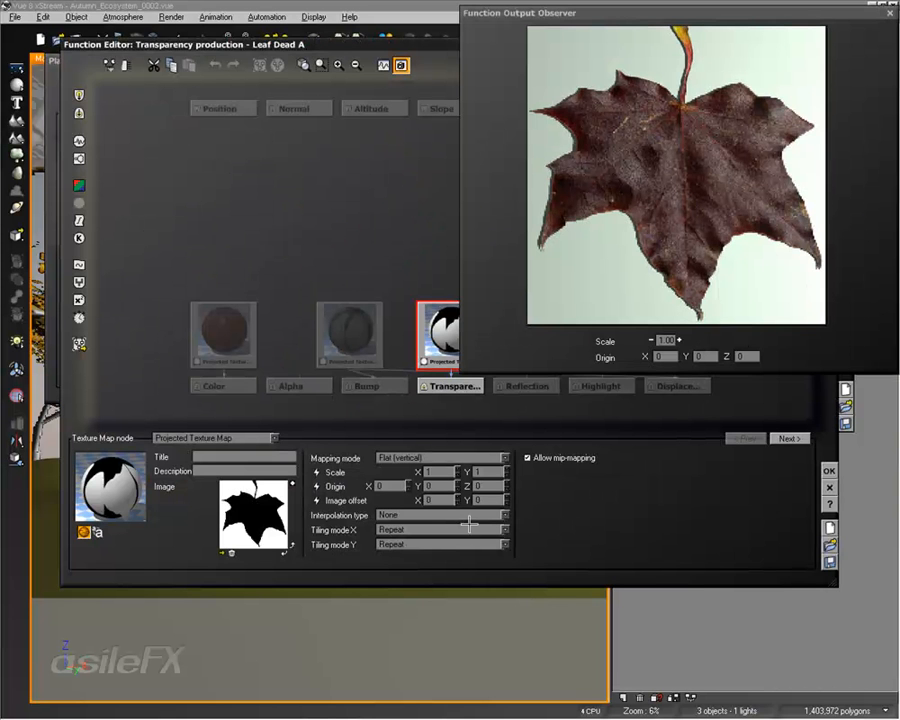
left_click(829, 487)
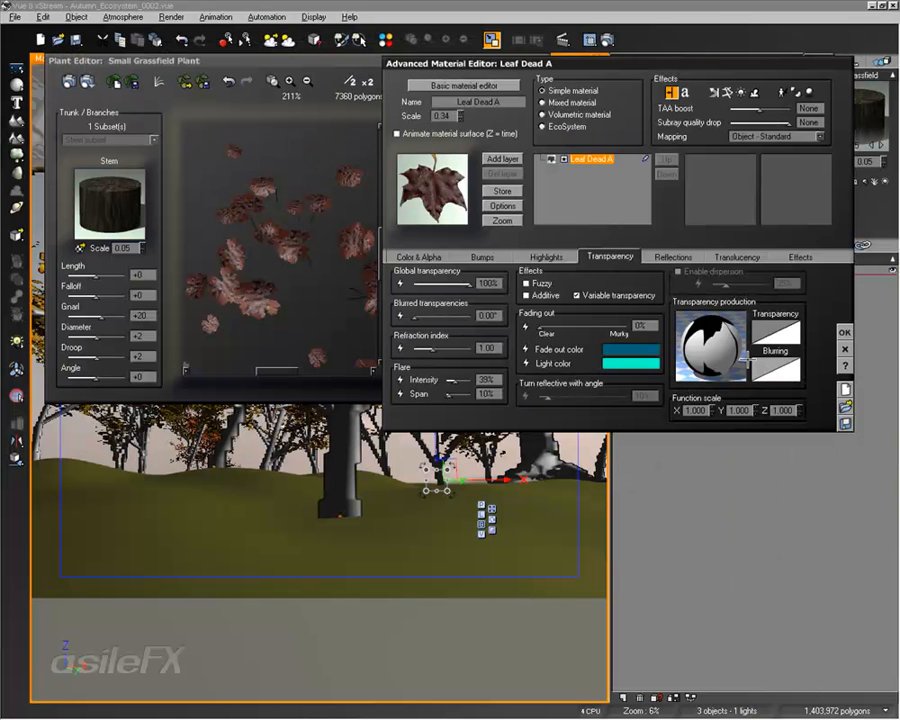
left_click(843, 331)
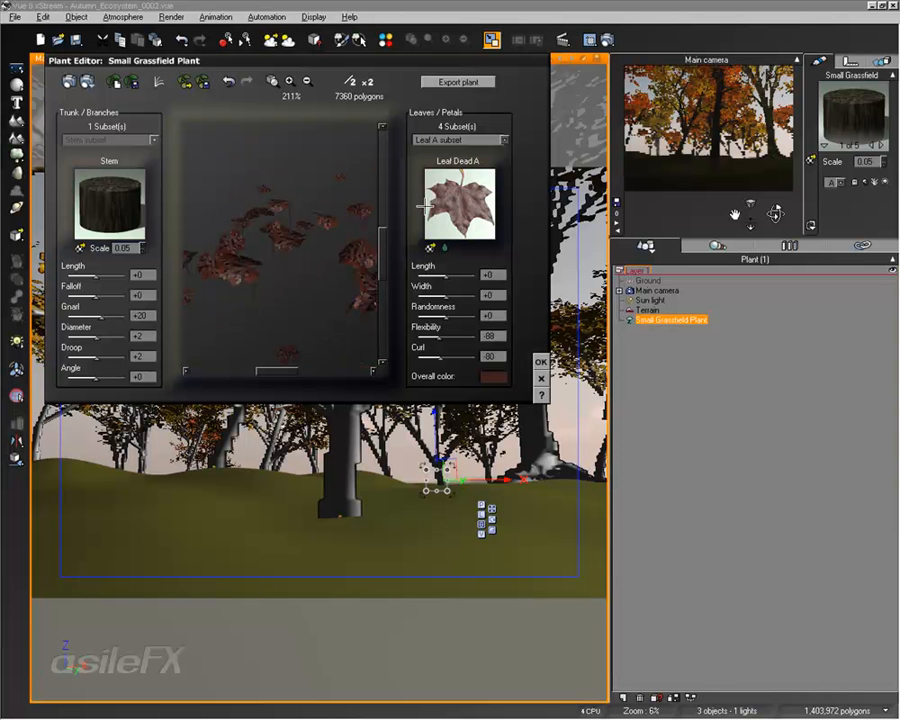
Generate a new variation of the Small Grassfield plant and accept the result
left_click(113, 82)
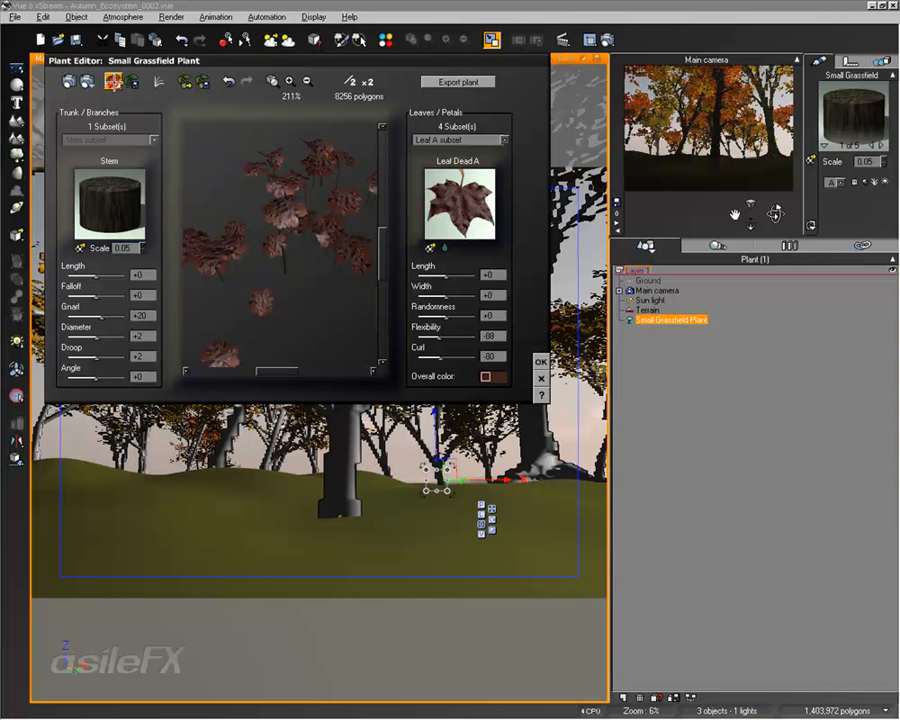
left_click(541, 362)
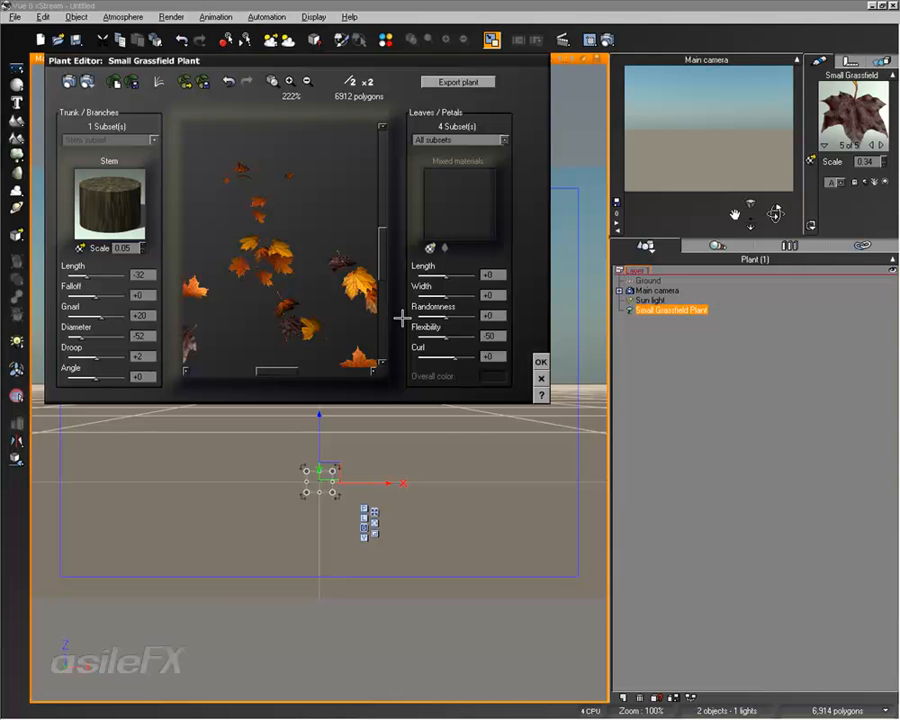
Examine the color, bump and transparency texture map nodes of the Leaf D material in the untitled scene's plant
double_click(848, 123)
left_click_drag(568, 326, 575, 367)
right_click_drag(319, 302, 178, 308)
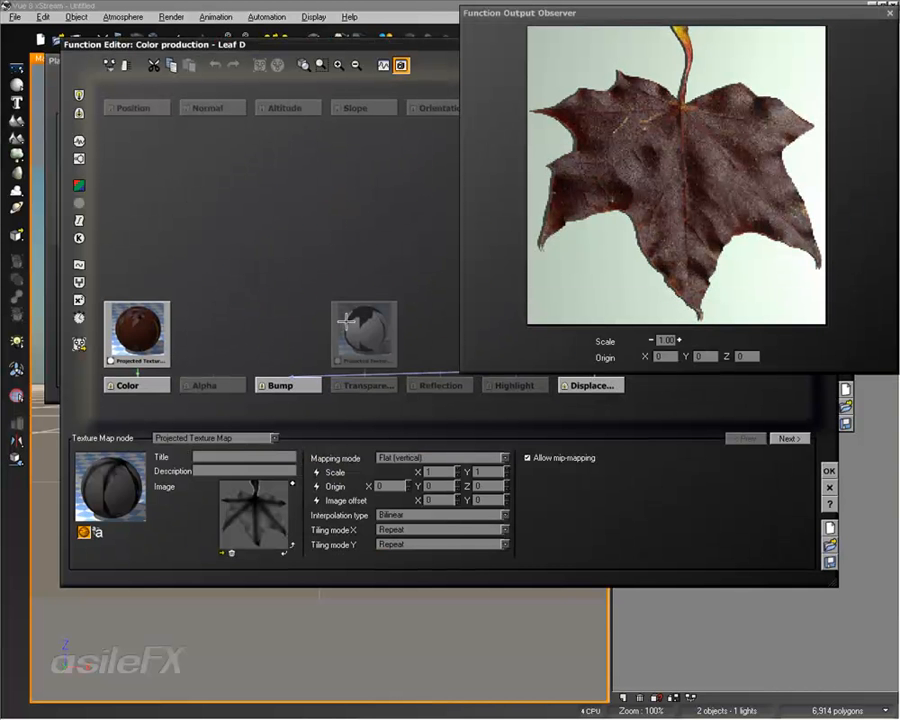
left_click(380, 325)
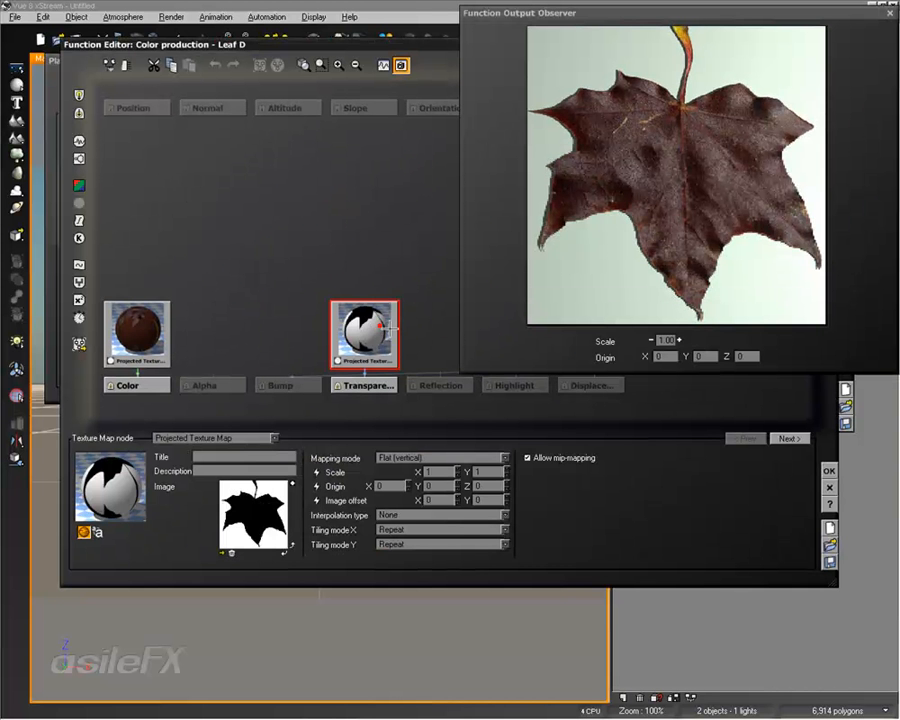
left_click(828, 471)
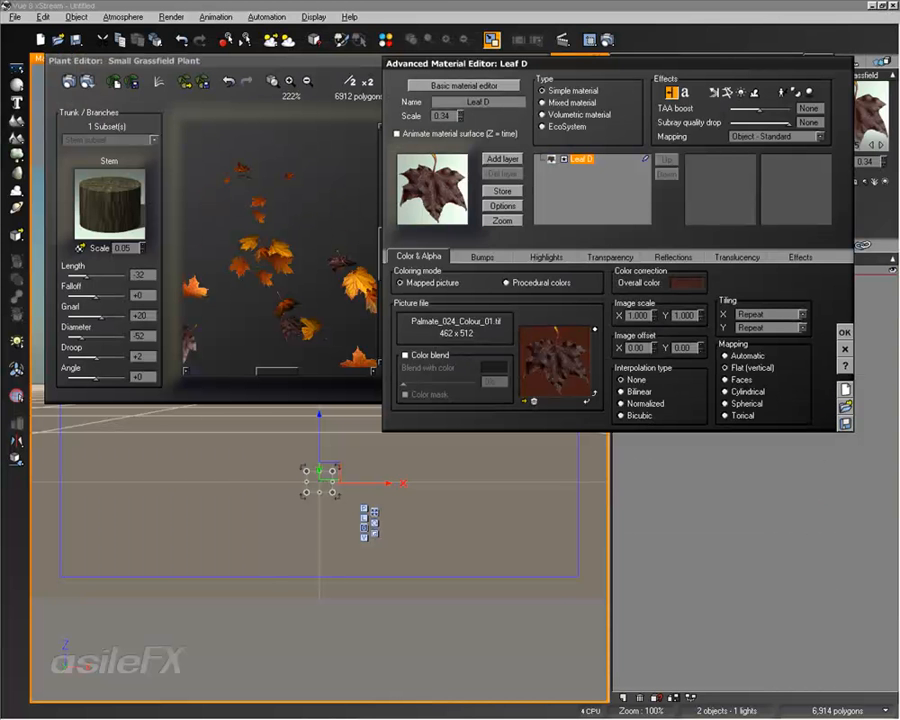
Review the Leaf C and Leaf B materials' color settings and inspect the plant preview from another angle
left_click(872, 144)
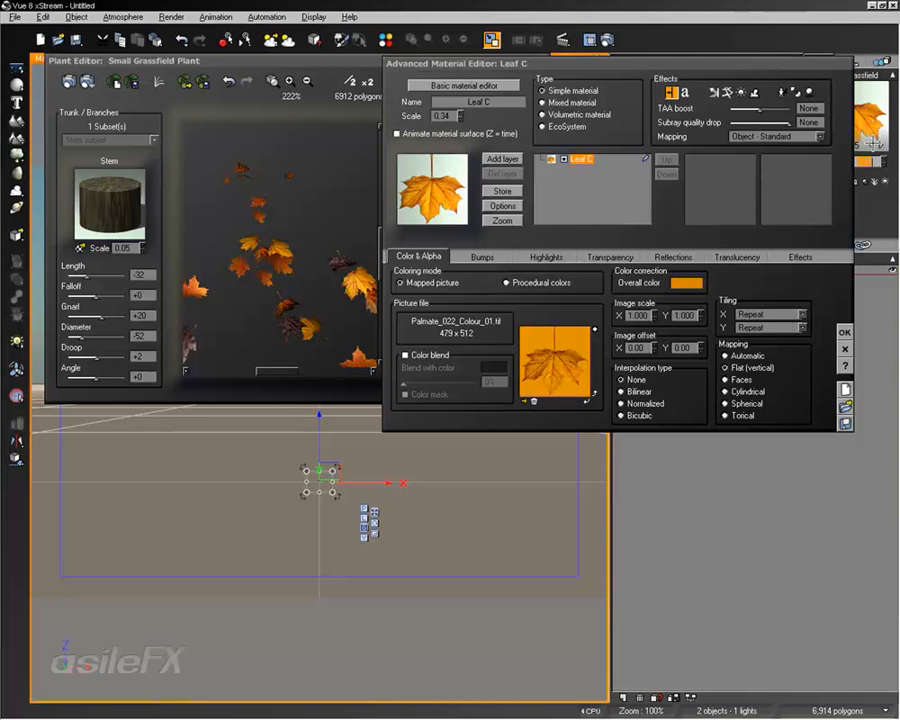
left_click(872, 145)
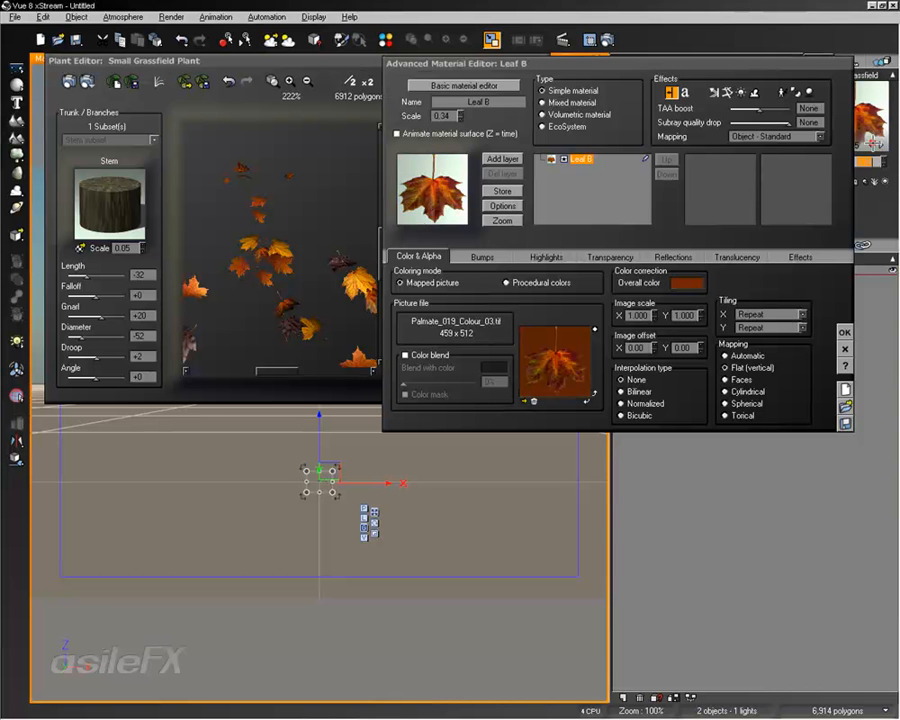
left_click(843, 333)
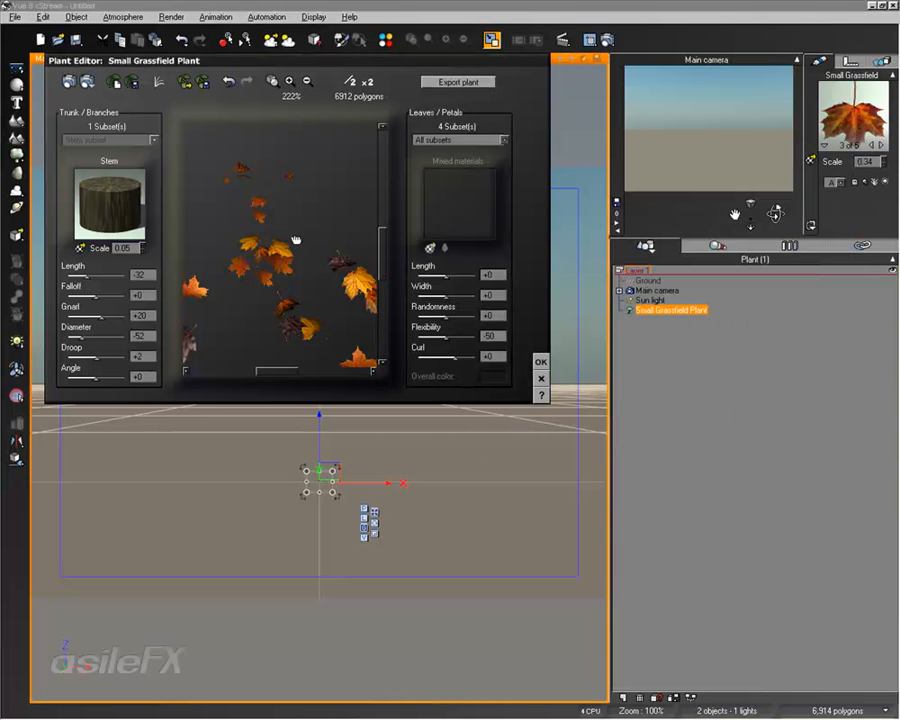
left_click_drag(296, 240, 279, 277)
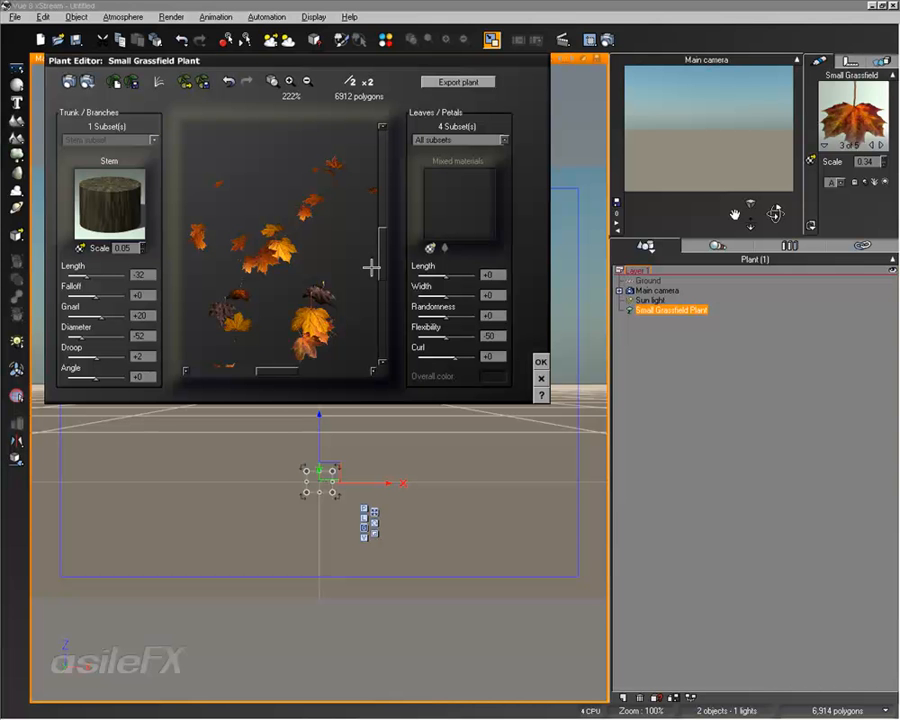
Select the Leaf A subset and examine its hooking point in the Leaf Editor
mouse_move(371, 267)
left_mouse_down()
mouse_move(356, 297)
mouse_move(356, 263)
left_mouse_up()
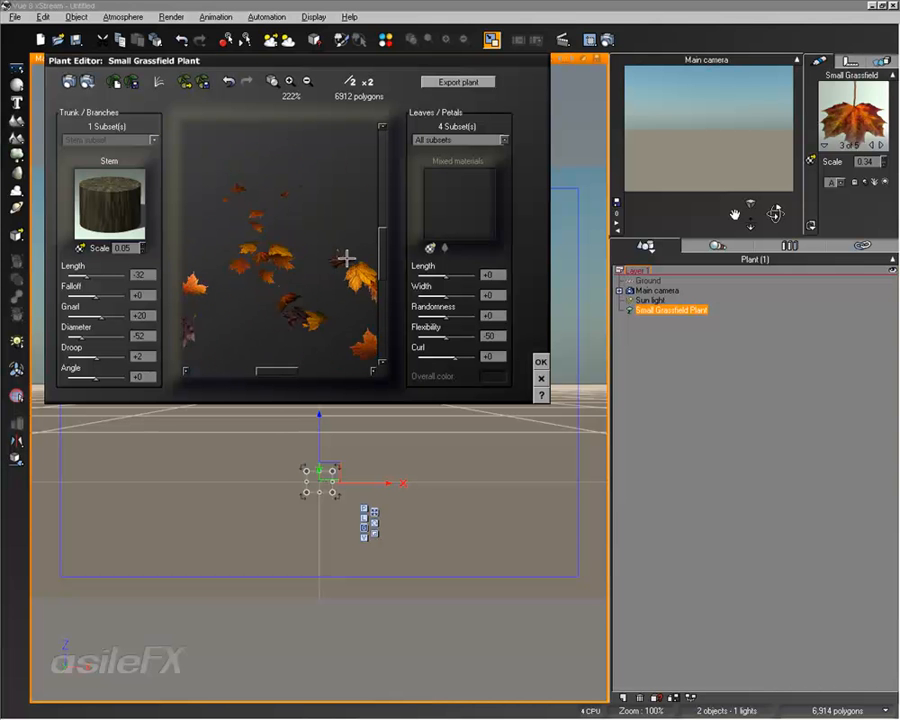
left_click(456, 140)
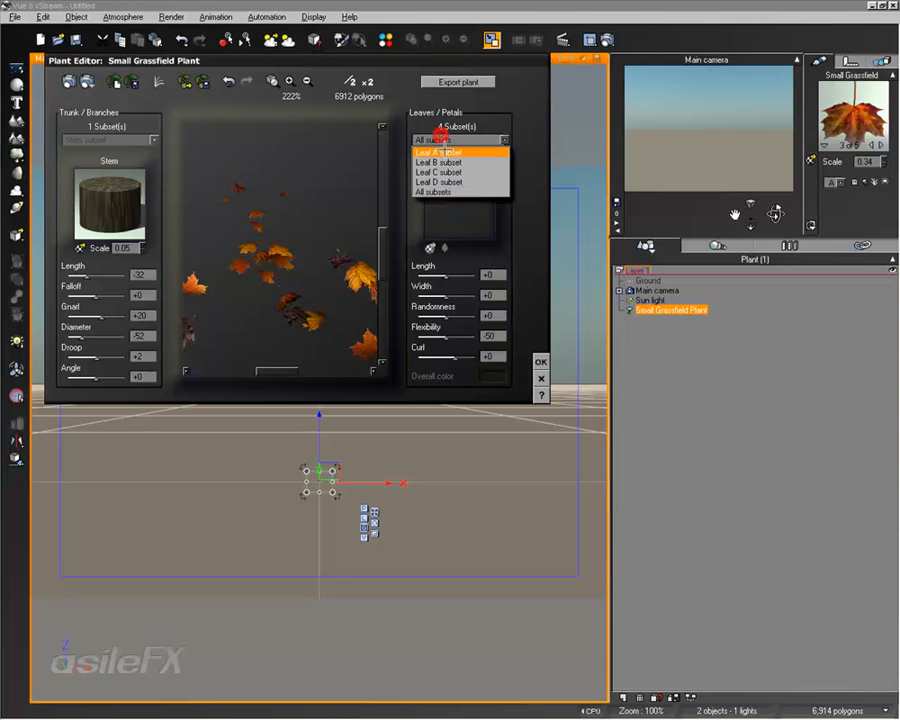
left_click(450, 150)
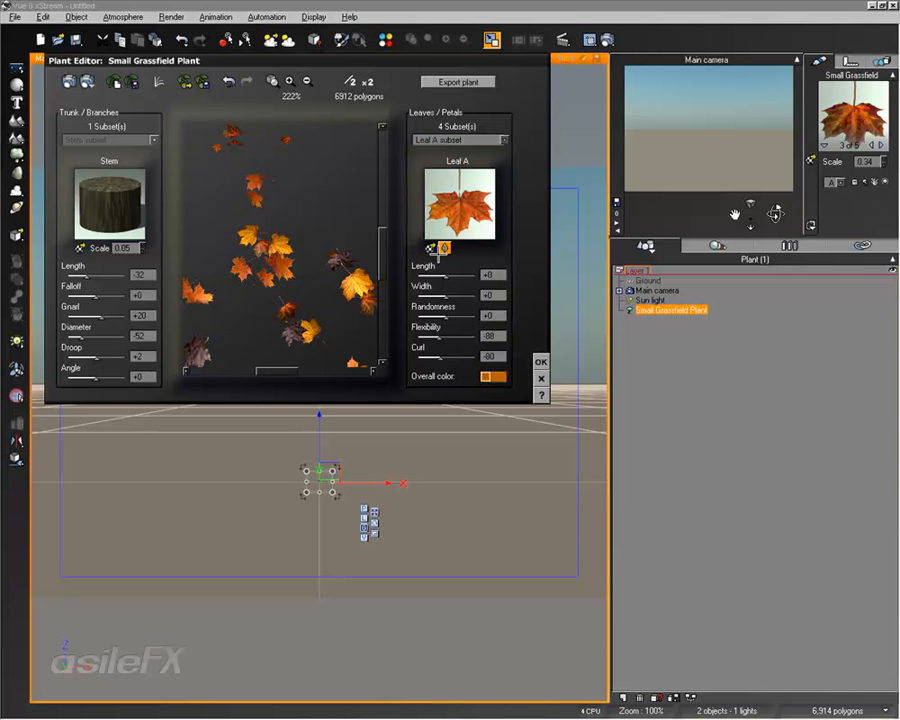
double_click(459, 200)
left_click(320, 209)
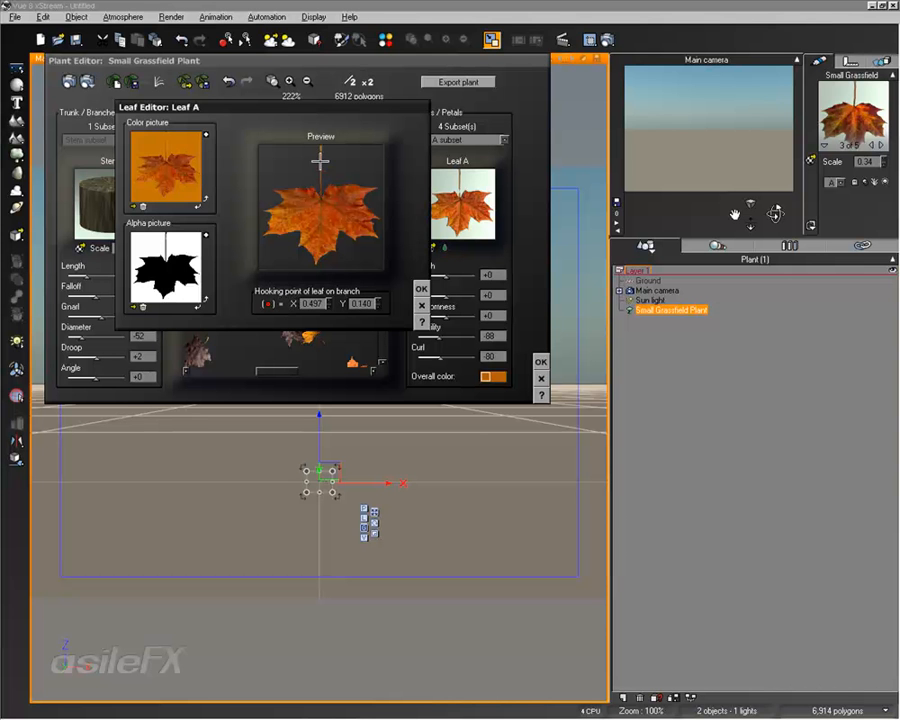
left_click(421, 288)
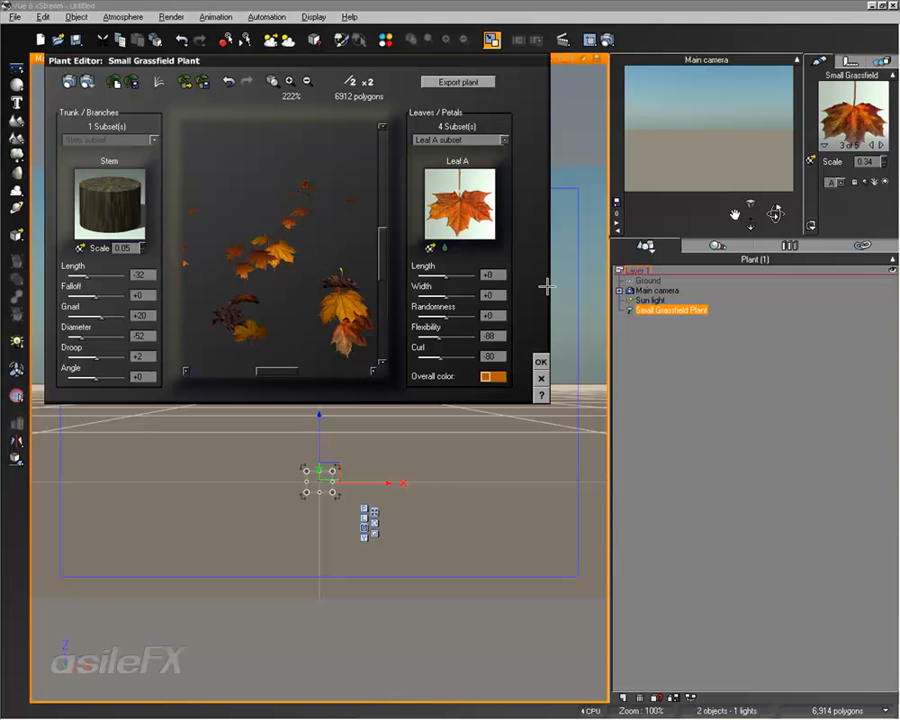
Set the Leaf A subset's flexibility to +100, curl to -200 and randomness to -7
mouse_move(441, 334)
left_mouse_down()
mouse_move(456, 334)
mouse_move(446, 336)
left_mouse_up()
left_click(291, 82)
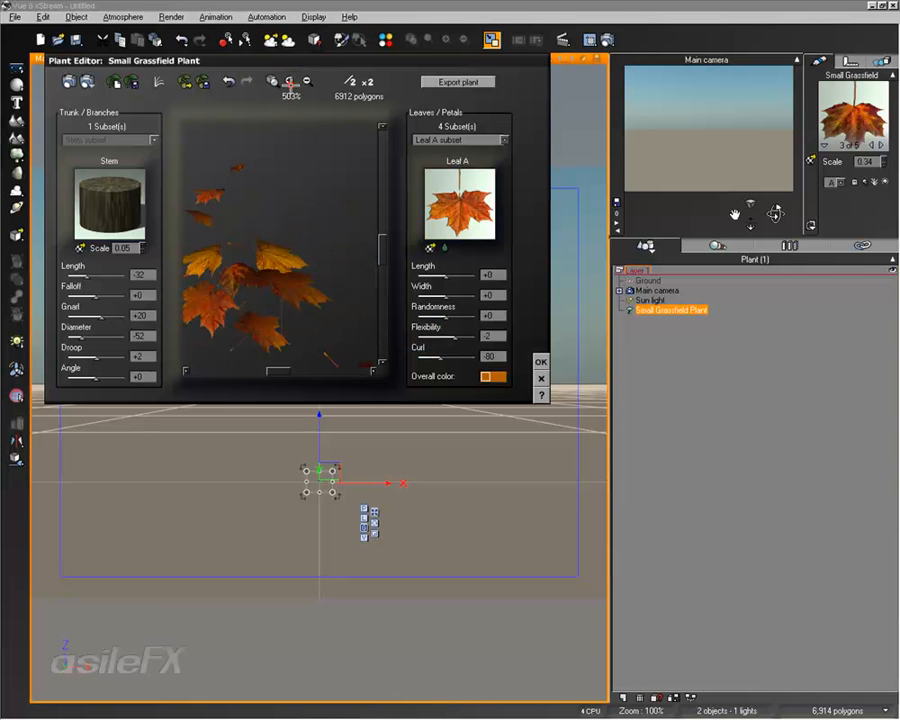
left_click_drag(284, 215, 293, 289)
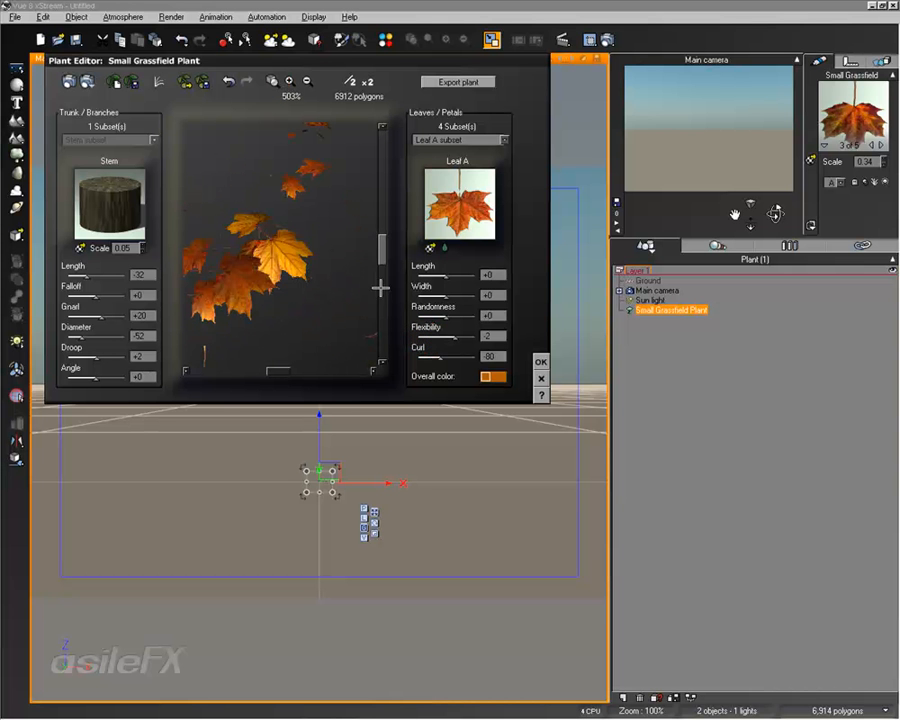
left_click_drag(458, 334, 410, 350)
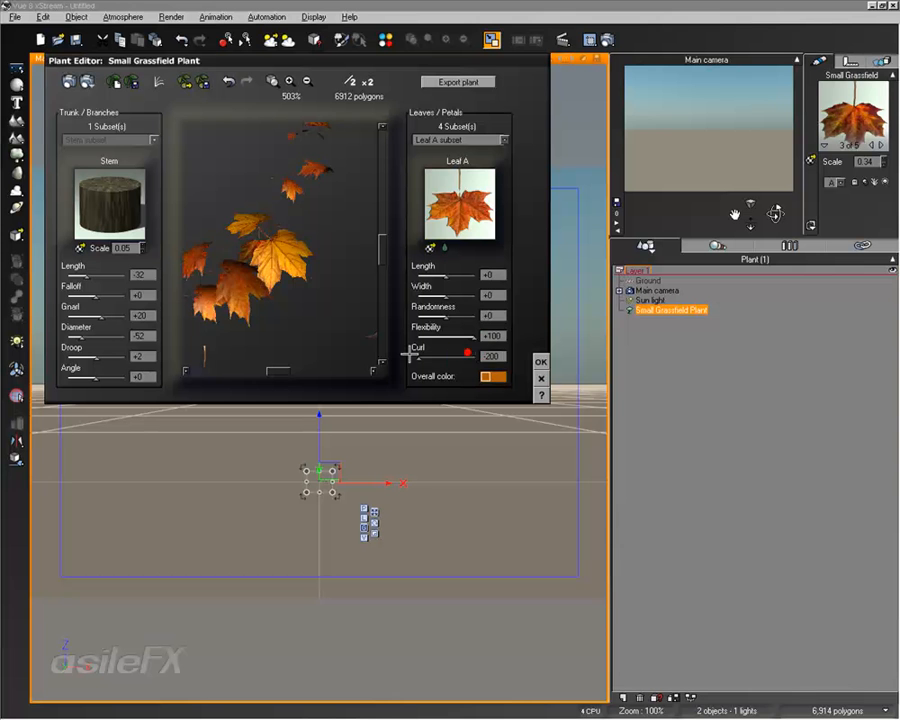
left_click_drag(298, 300, 313, 284)
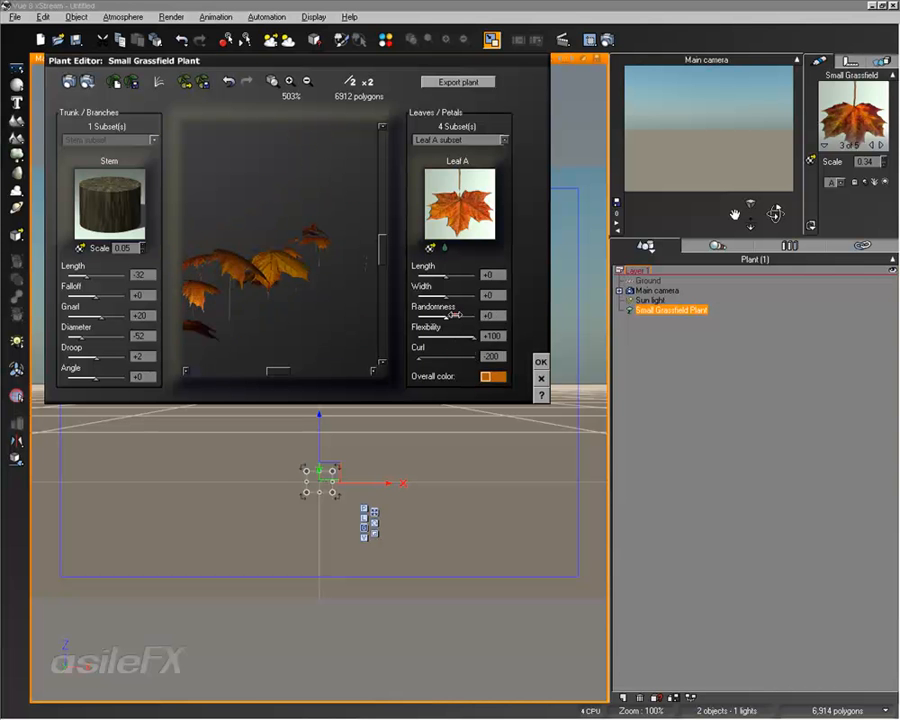
mouse_move(455, 314)
left_mouse_down()
mouse_move(486, 311)
mouse_move(460, 314)
left_mouse_up()
Set the length and width of the Leaf A subset to 10
left_click(289, 80)
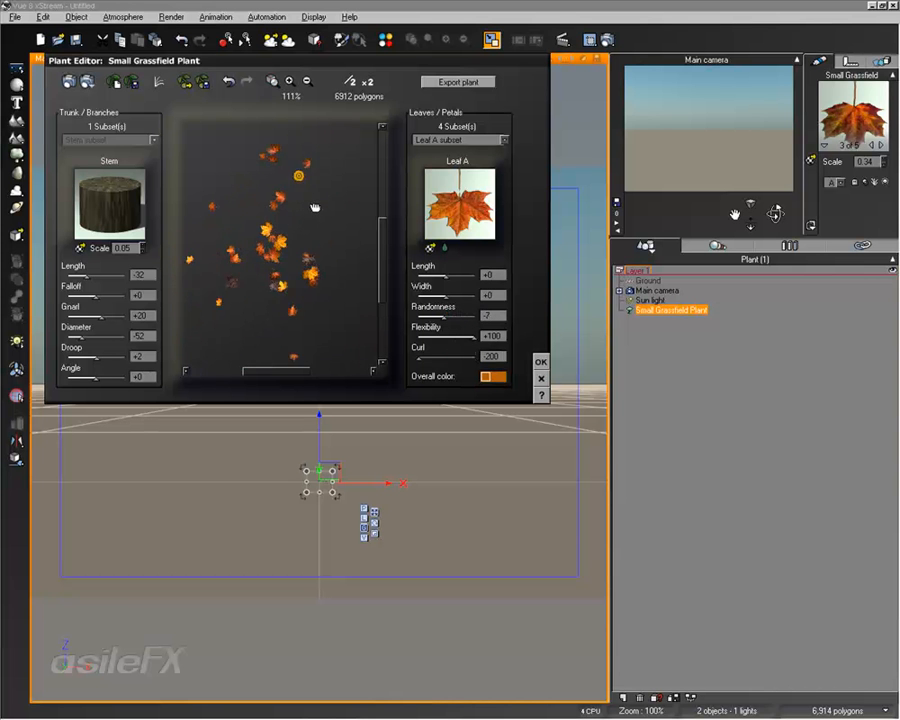
left_click_drag(315, 208, 378, 230)
mouse_move(449, 274)
left_mouse_down()
mouse_move(458, 274)
mouse_move(453, 292)
left_mouse_up()
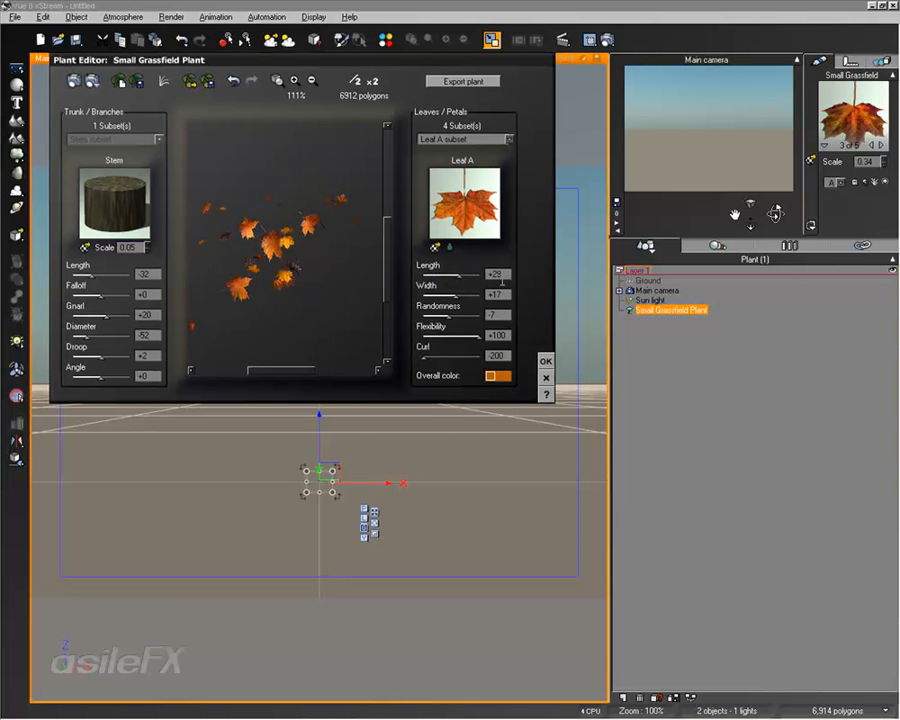
left_click(498, 274)
type("10")
left_click(495, 295)
type("10")
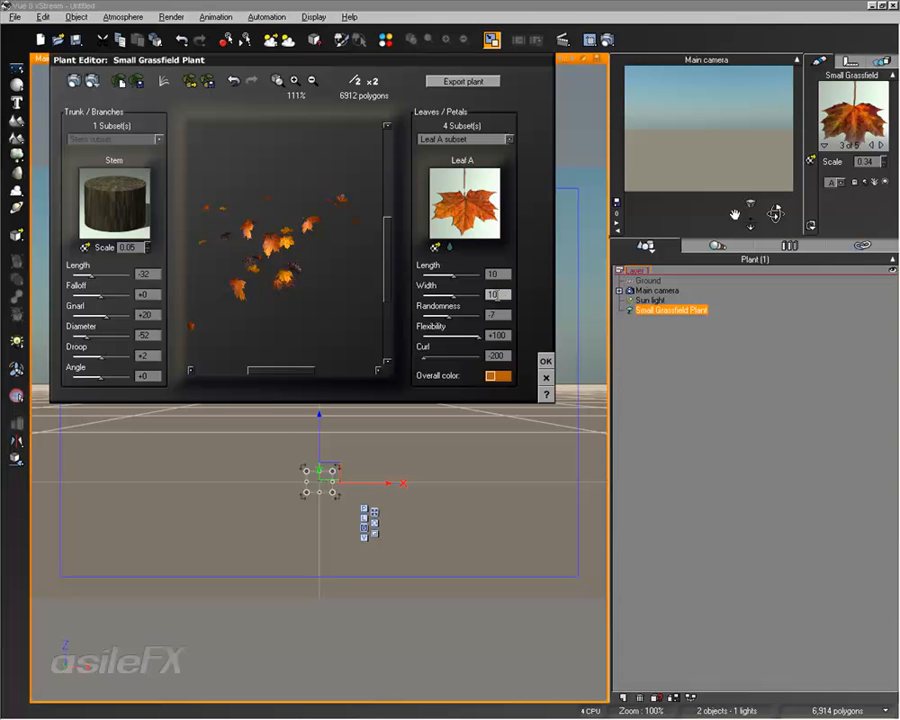
left_click(254, 266)
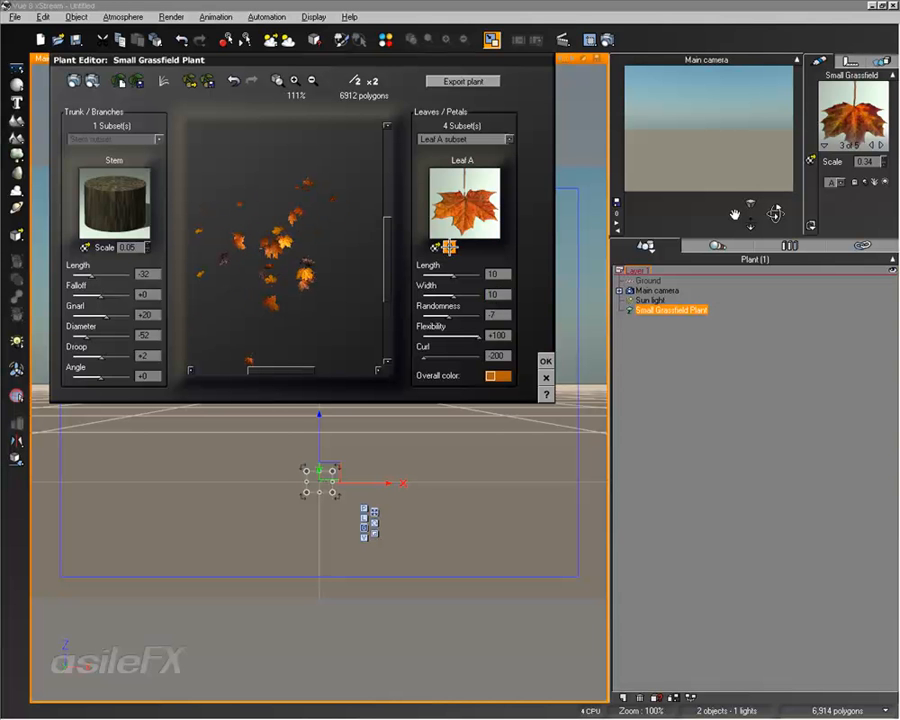
Try moving Leaf A's hooking point to about X 0.978, Y 0.022 and inspect the leaves up close
left_click(446, 248)
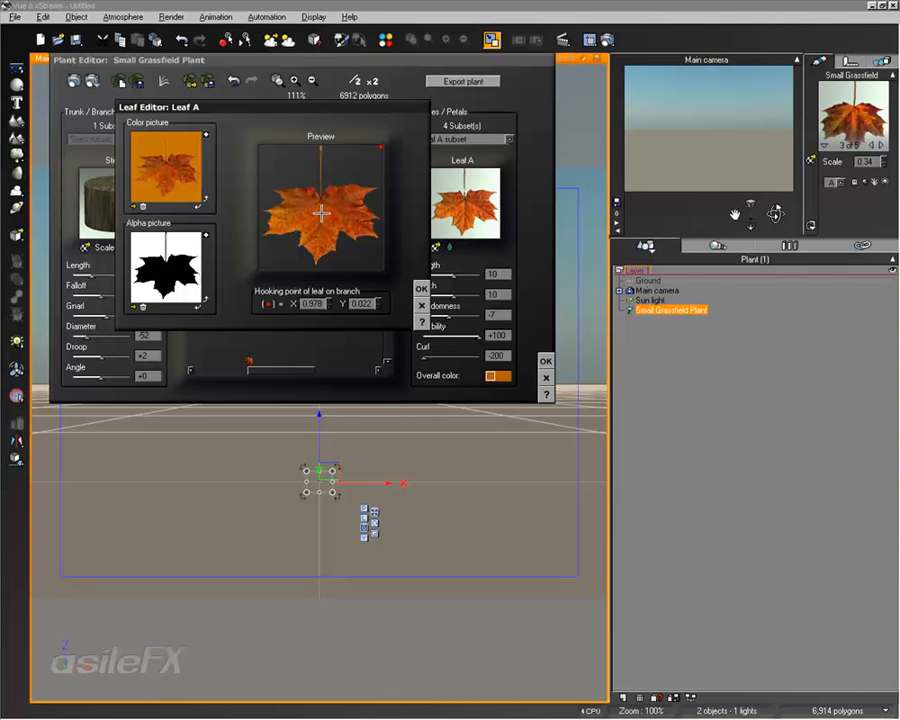
left_click(420, 288)
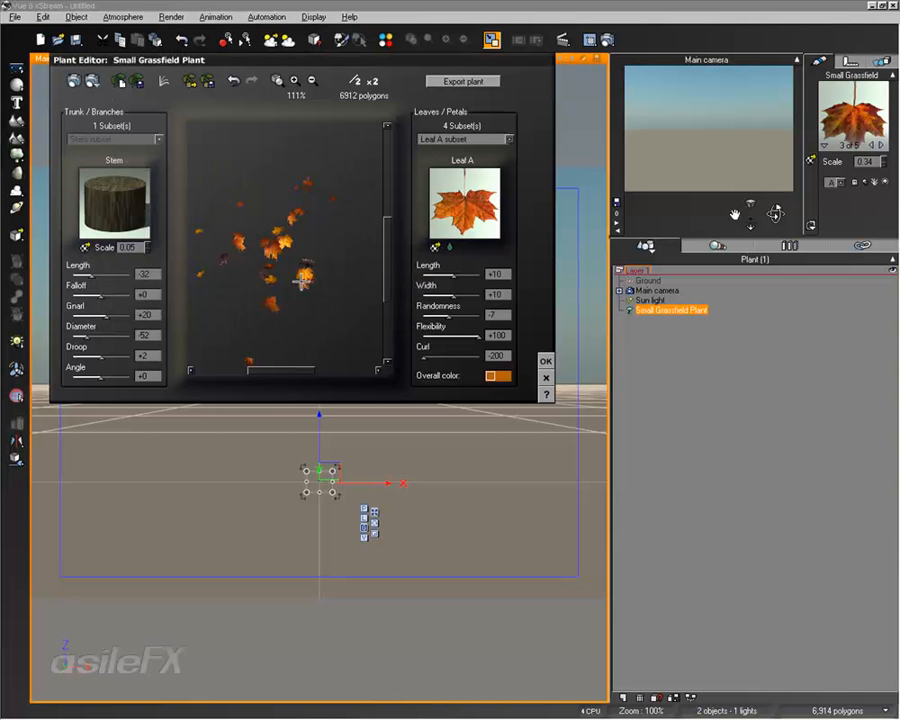
left_click(294, 80)
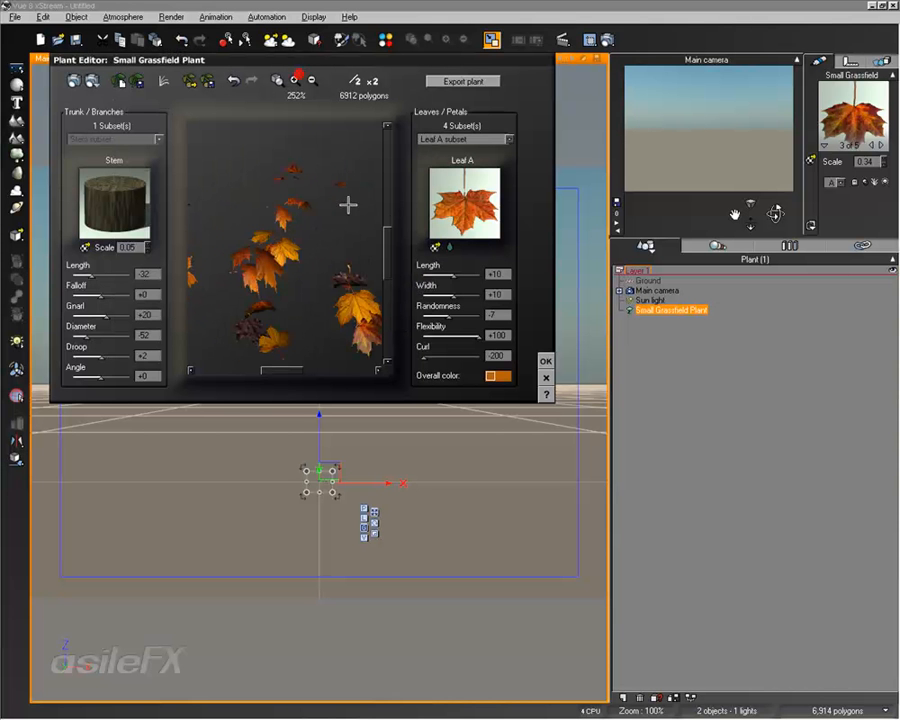
Set the Leaf B subset's length and width to 10, flexibility to -160 and curl to -33
left_click(478, 139)
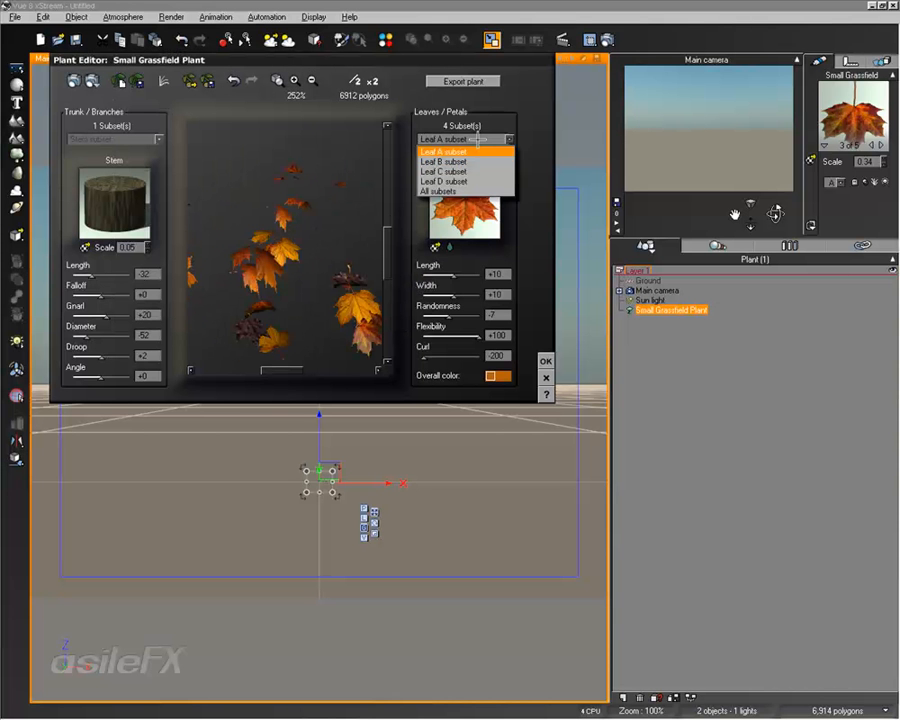
left_click(460, 161)
left_click_drag(455, 274, 455, 297)
left_click_drag(338, 295, 392, 308)
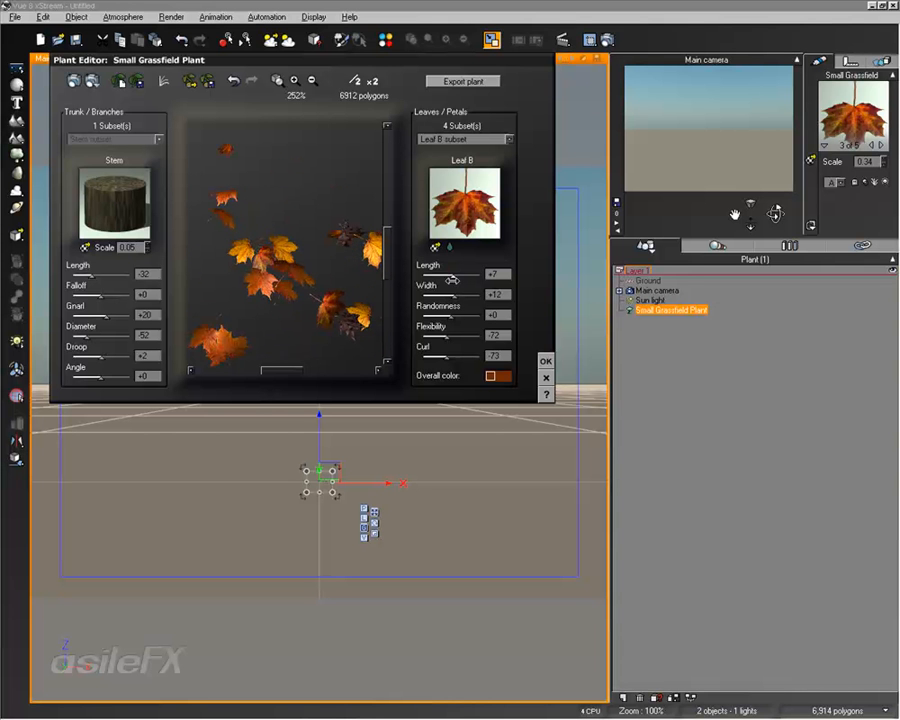
left_click_drag(453, 274, 454, 273)
double_click(493, 275)
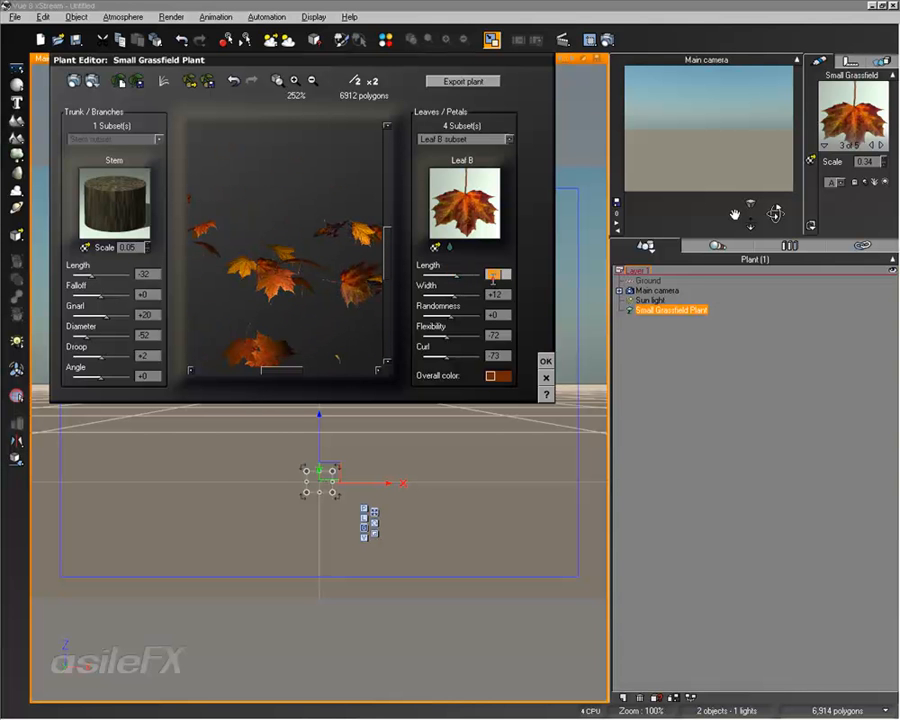
type("10")
double_click(495, 297)
type("10")
left_click_drag(449, 336, 471, 354)
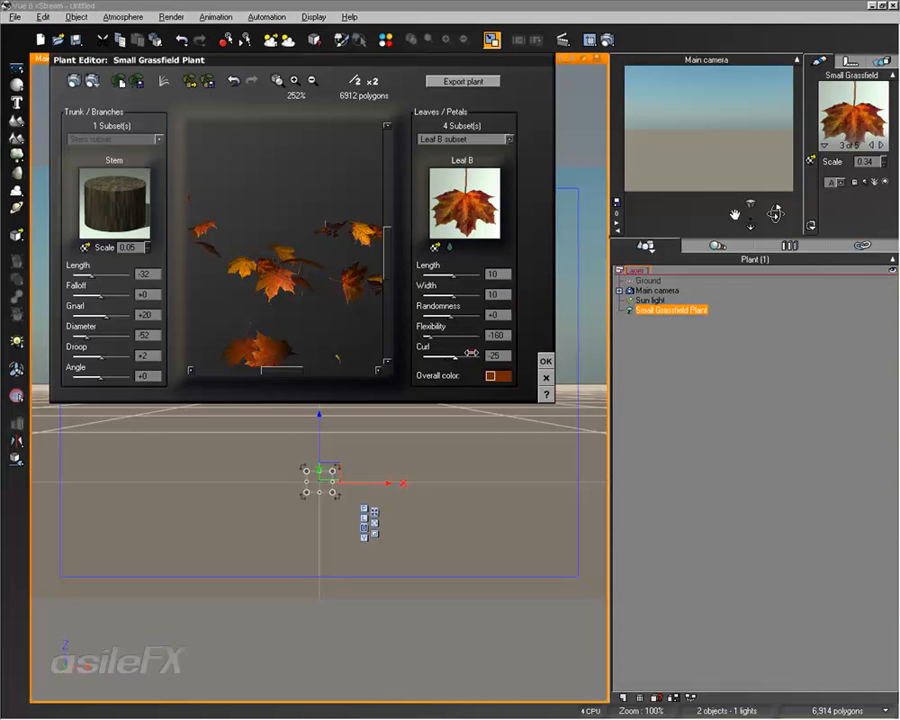
left_click_drag(312, 299, 398, 301)
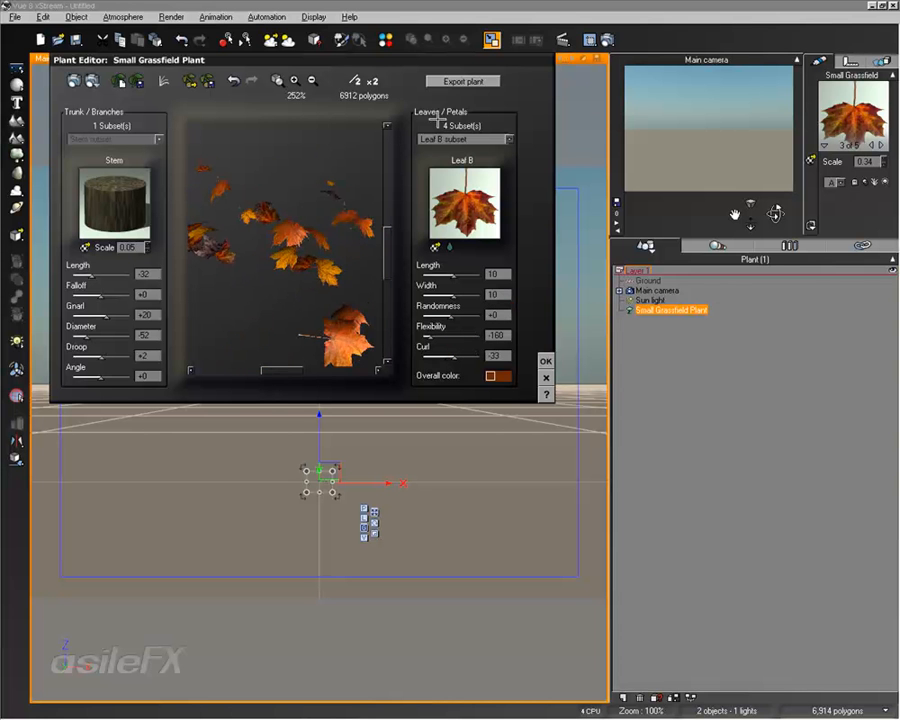
Set the Leaf C subset's length and width to 5, flexibility to -161 and curl to about -22
left_click(463, 139)
left_click(462, 166)
mouse_move(453, 272)
left_mouse_down()
mouse_move(450, 296)
mouse_move(462, 270)
left_mouse_up()
double_click(499, 272)
type("5")
double_click(497, 294)
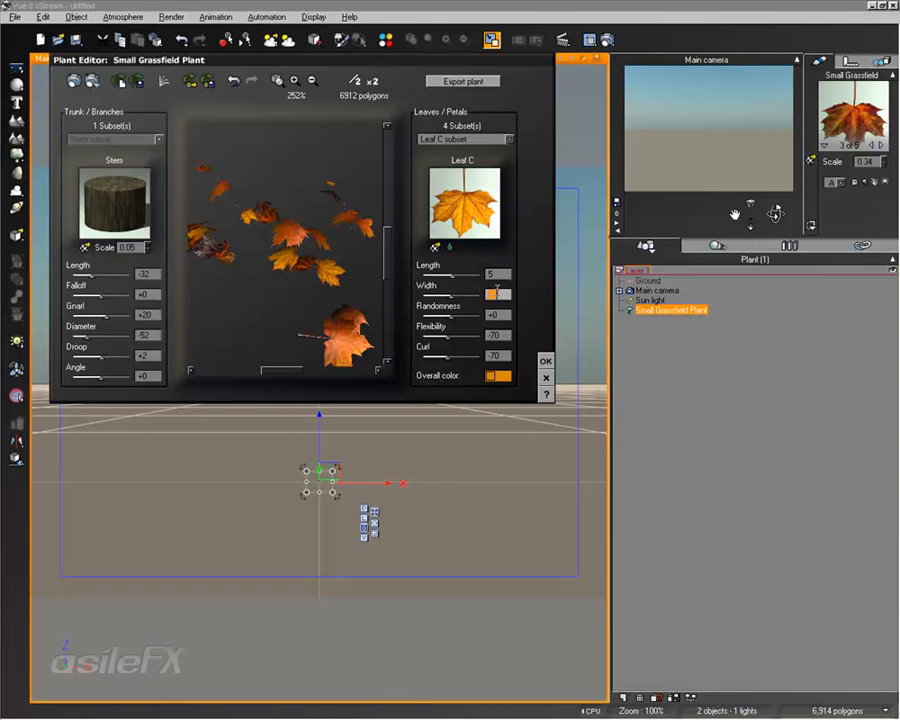
type("5")
left_click_drag(339, 223, 398, 275)
mouse_move(457, 339)
left_mouse_down()
mouse_move(440, 340)
mouse_move(466, 352)
left_mouse_up()
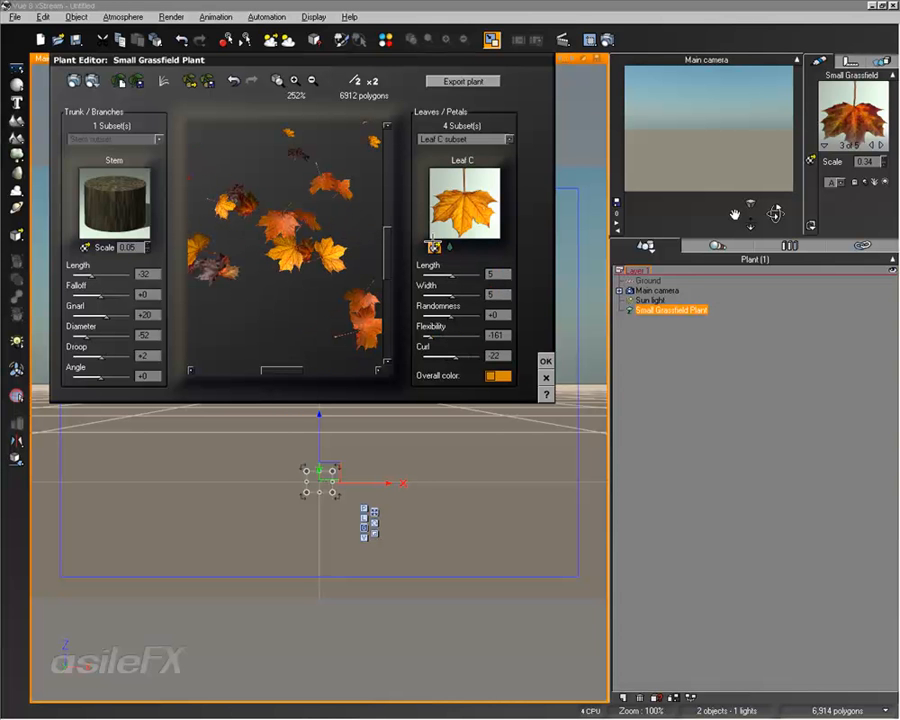
Set the length and width of the Leaf D subset to 10
left_click(463, 139)
left_click(455, 176)
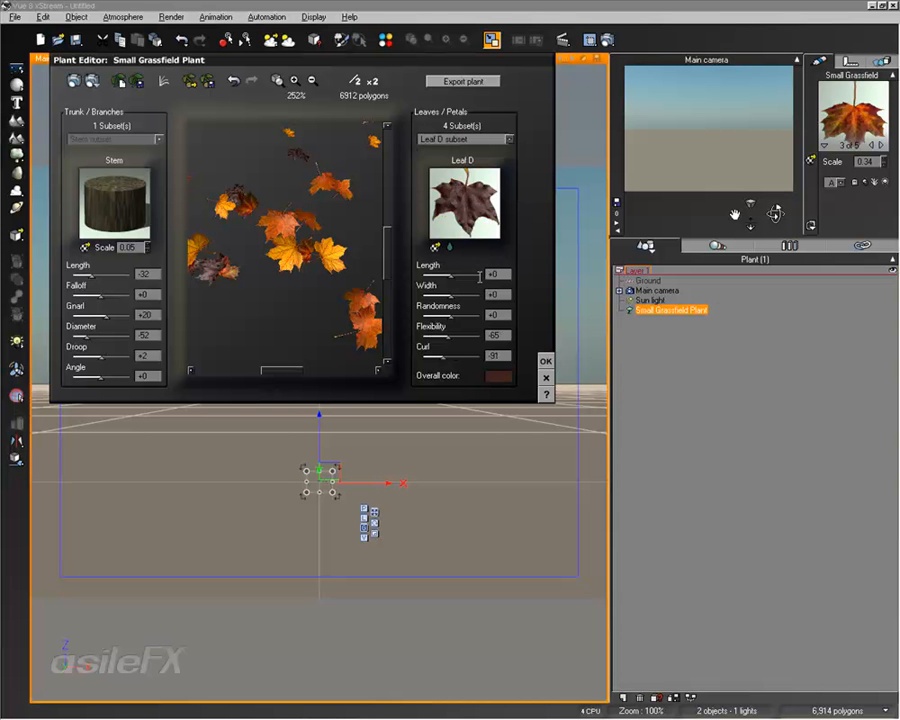
double_click(497, 274)
type("10")
double_click(497, 294)
type("10")
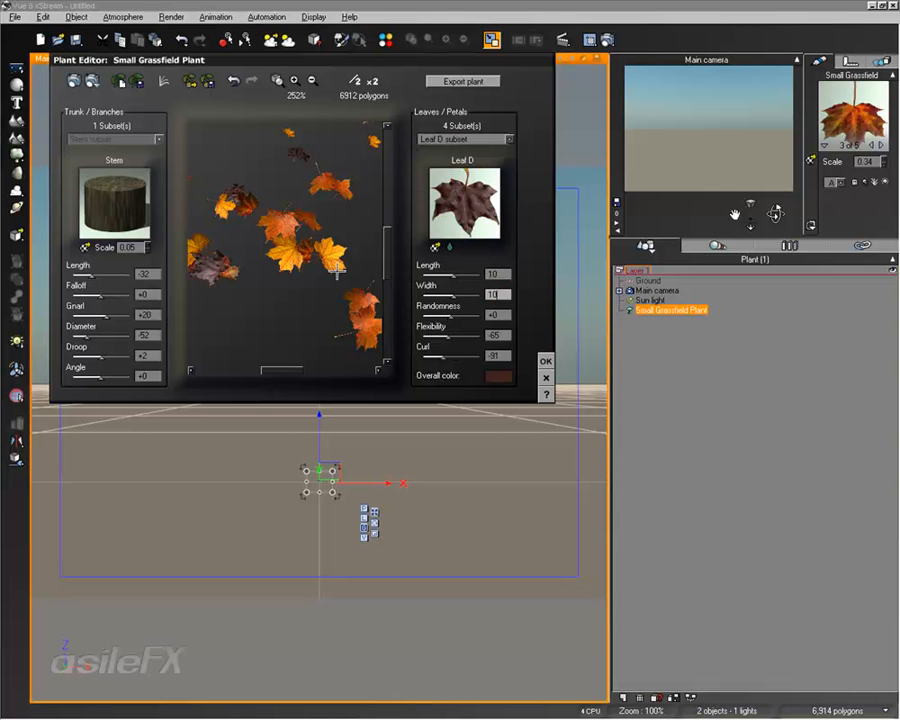
key("Return")
Set the Leaf D subset's flexibility to -160 and its curl to -200
left_click_drag(462, 313, 251, 269)
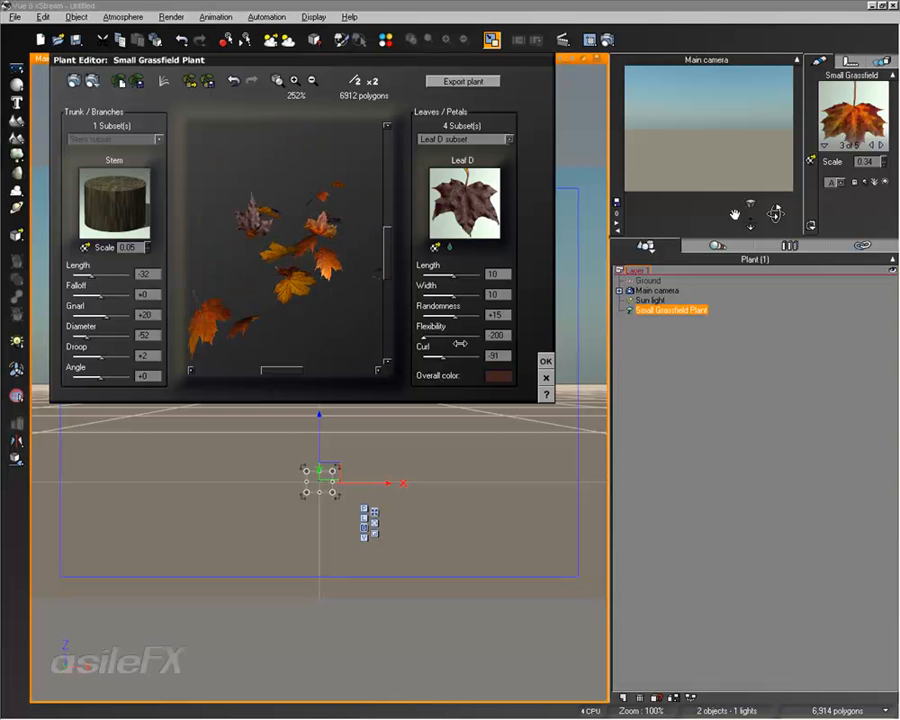
left_click_drag(421, 330, 472, 351)
left_click_drag(468, 345, 336, 358)
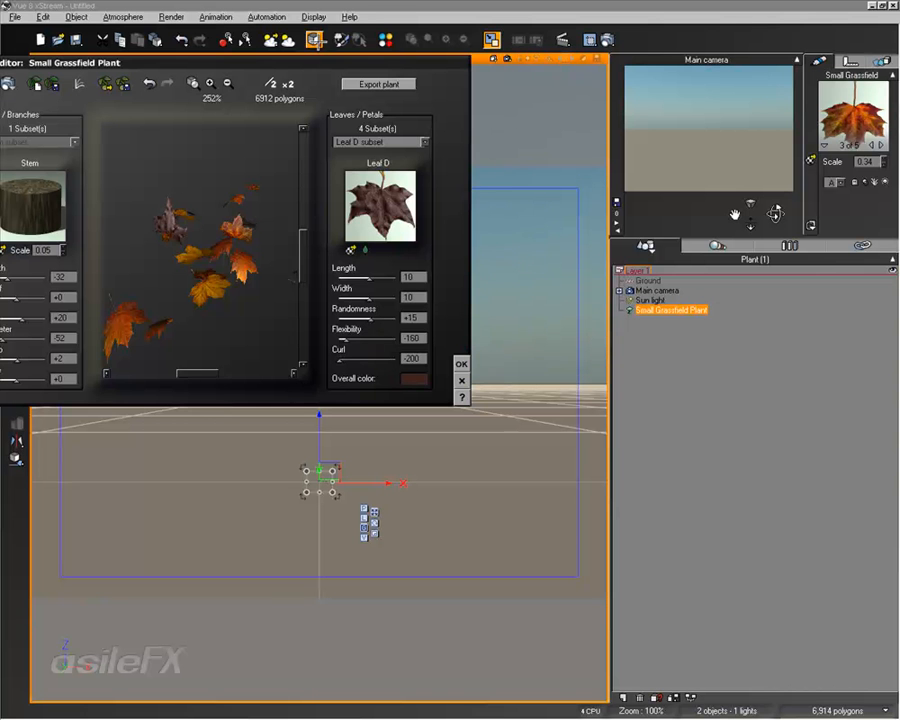
left_click_drag(304, 61, 392, 68)
left_click_drag(339, 164, 348, 282)
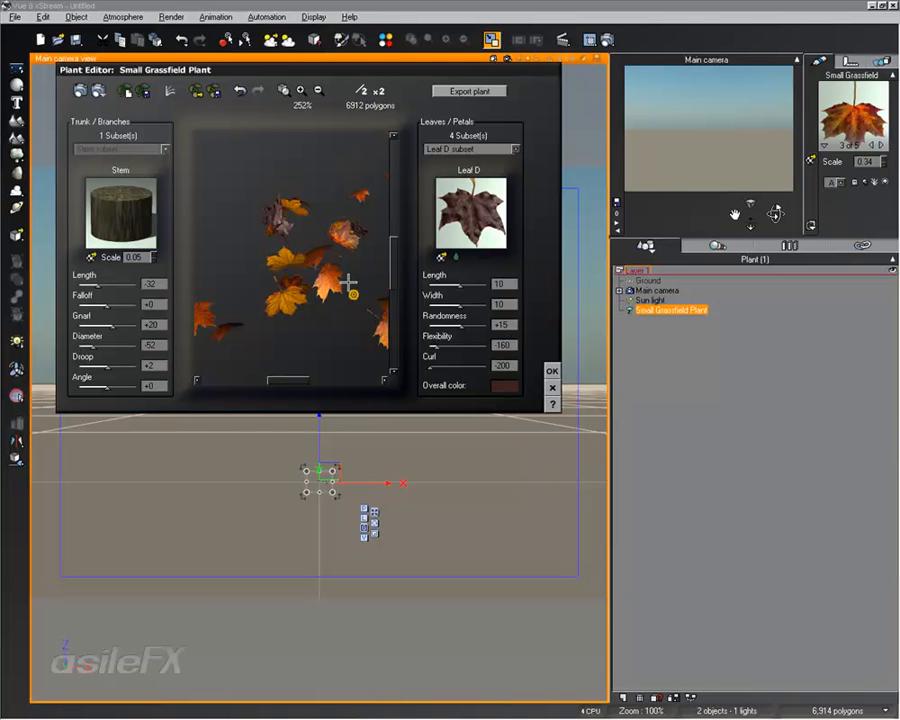
Set the Leaf D subset's randomness to 0 and generate a new variation of the plant
left_click(505, 325)
type("0")
key("Return")
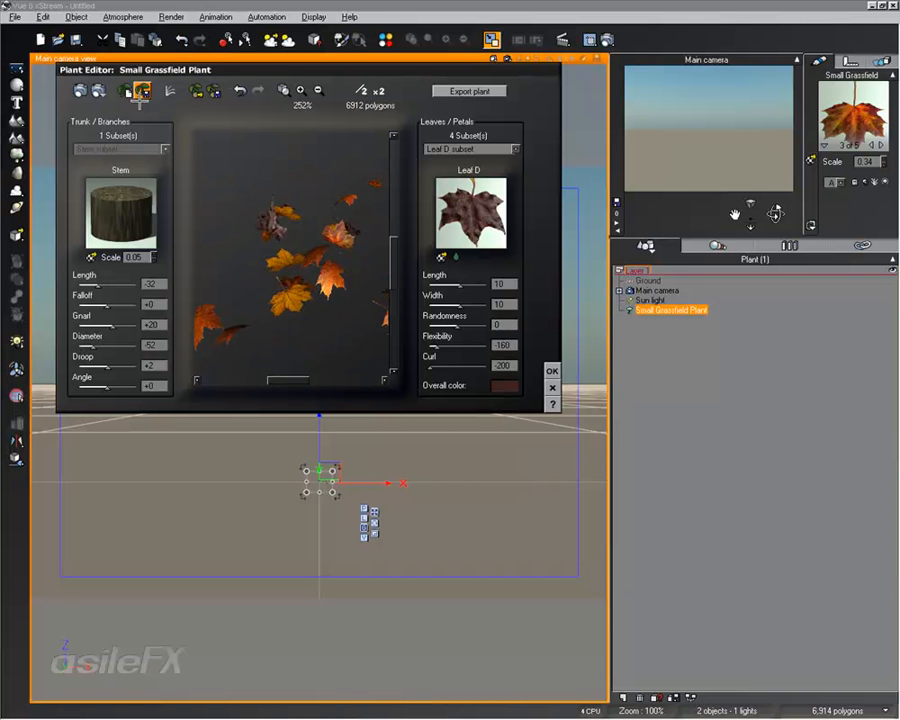
left_click(124, 91)
mouse_move(322, 198)
left_mouse_down()
mouse_move(327, 207)
mouse_move(299, 241)
mouse_move(352, 228)
mouse_move(377, 209)
mouse_move(305, 245)
mouse_move(280, 240)
mouse_move(334, 217)
left_mouse_up()
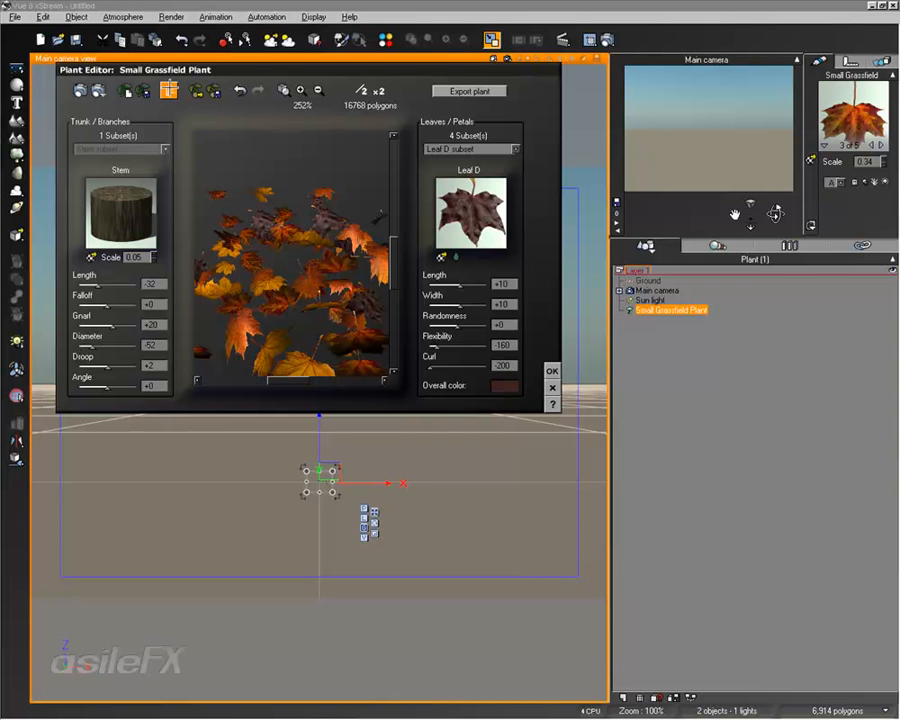
Set both the trunk/branches' overall wind sensitivity and the leaves' sensitivity to breeze to 0
left_click(168, 90)
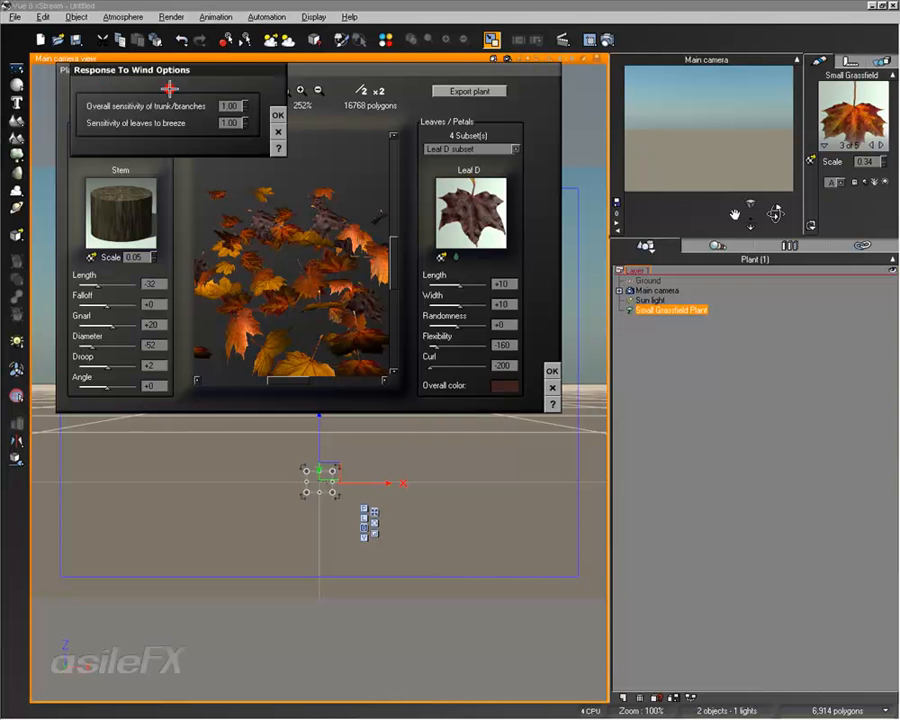
left_click_drag(206, 74, 268, 112)
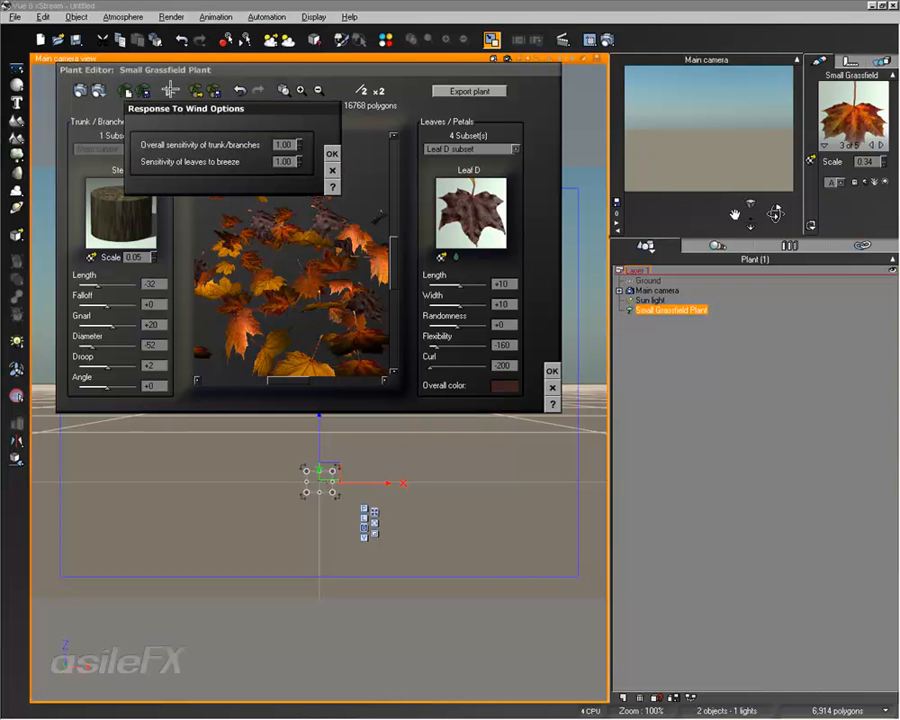
double_click(282, 144)
type("1")
key("Tab")
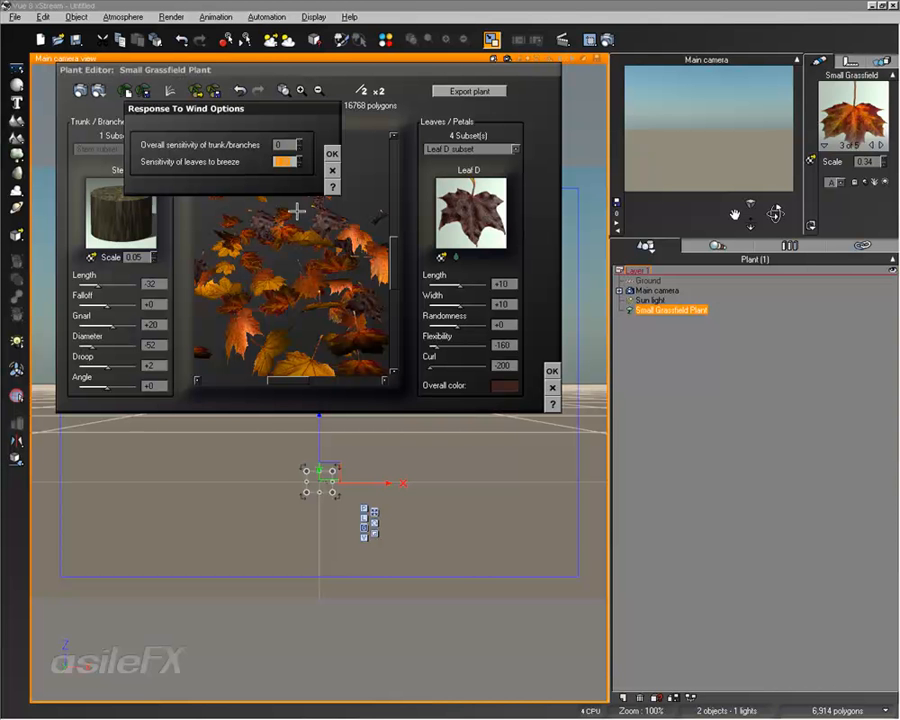
type("0")
key("Return")
left_click(331, 153)
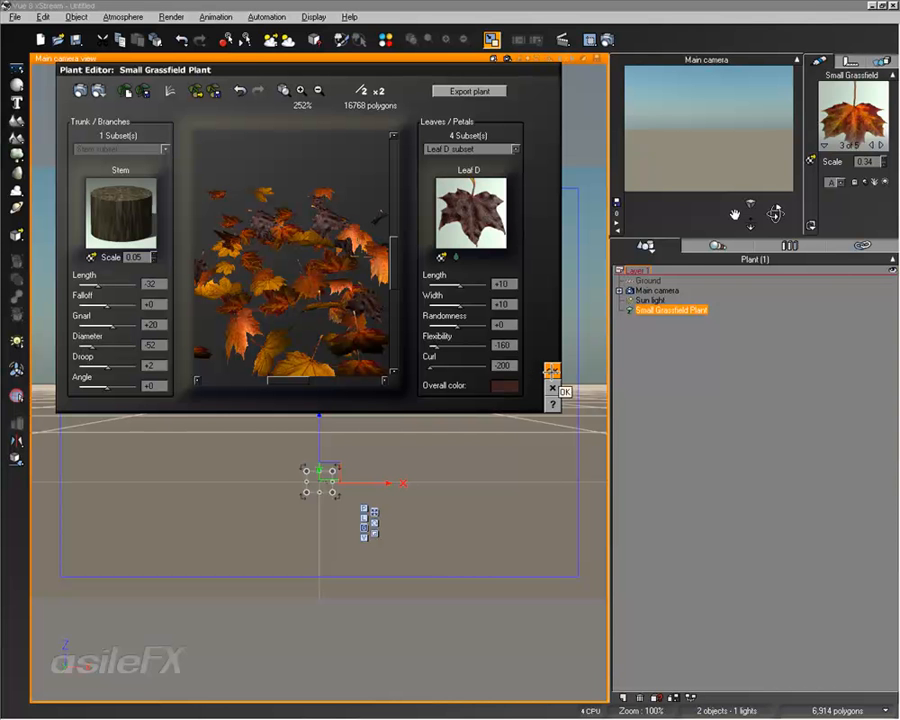
Prepare to save the plant as vegetation species DeadLeaves_001 in the FallenLeaves folder, titled DeadLeaves_001, with texture maps incorporated and the current preview
left_click(214, 89)
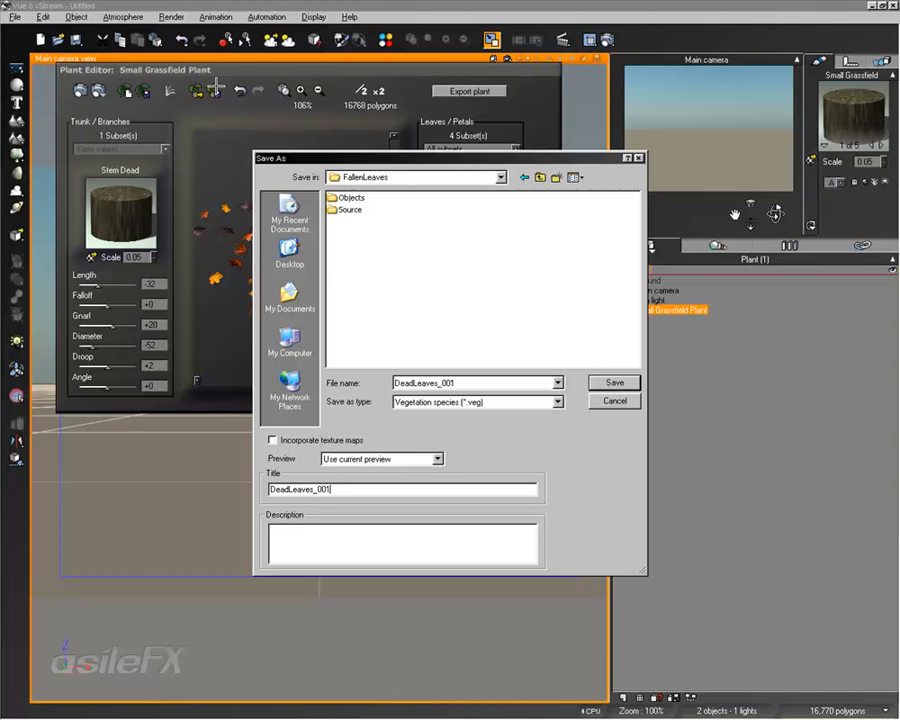
left_click(337, 440)
left_click(420, 460)
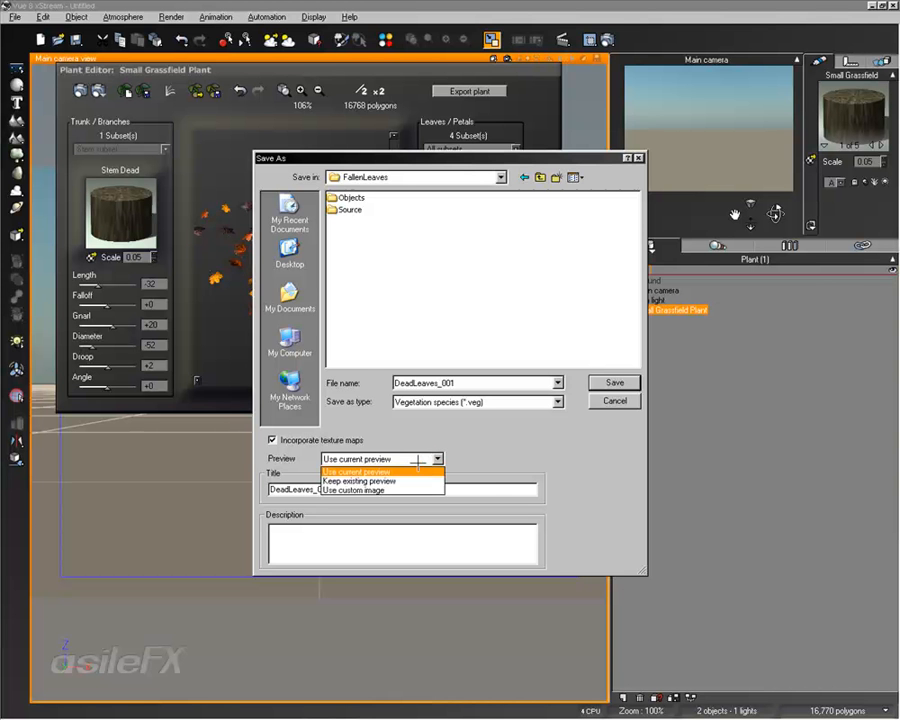
left_click(415, 471)
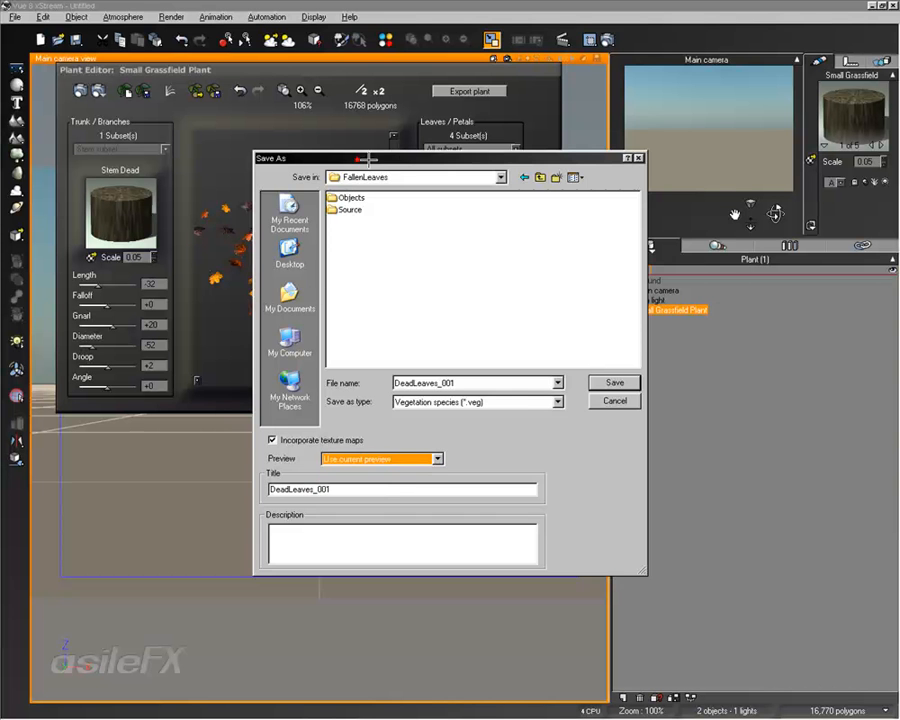
Try the custom image option for the species preview
left_click_drag(321, 158, 404, 157)
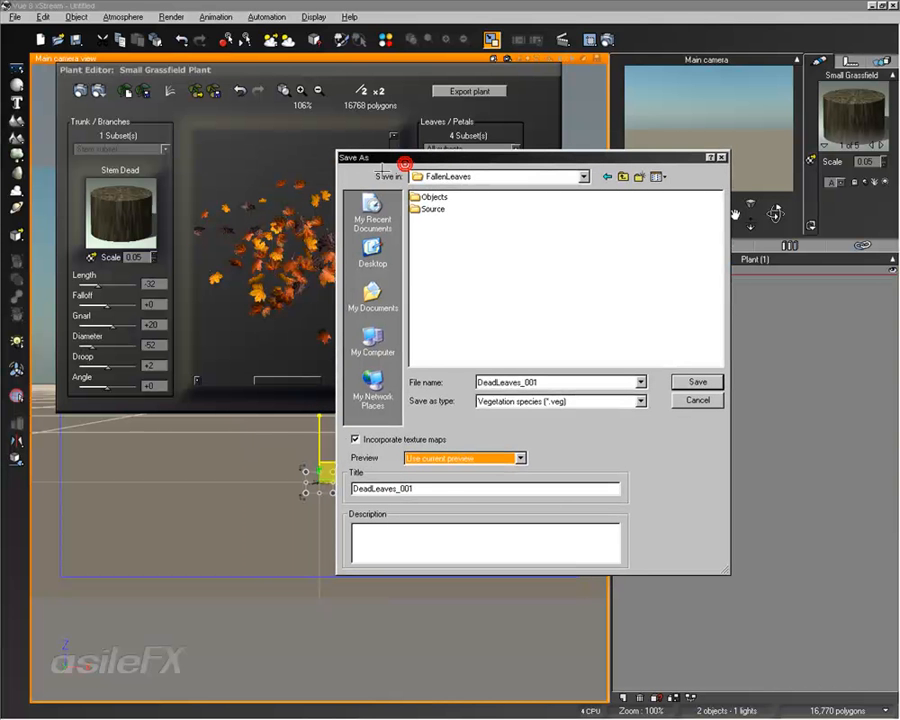
left_click(448, 458)
left_click(470, 438)
left_click(490, 457)
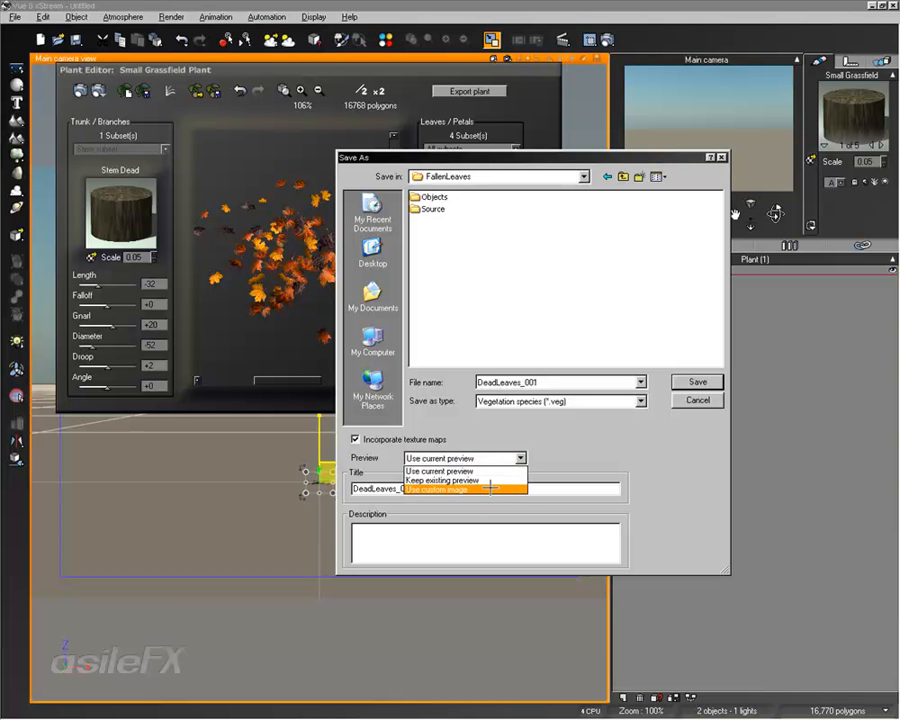
left_click(475, 426)
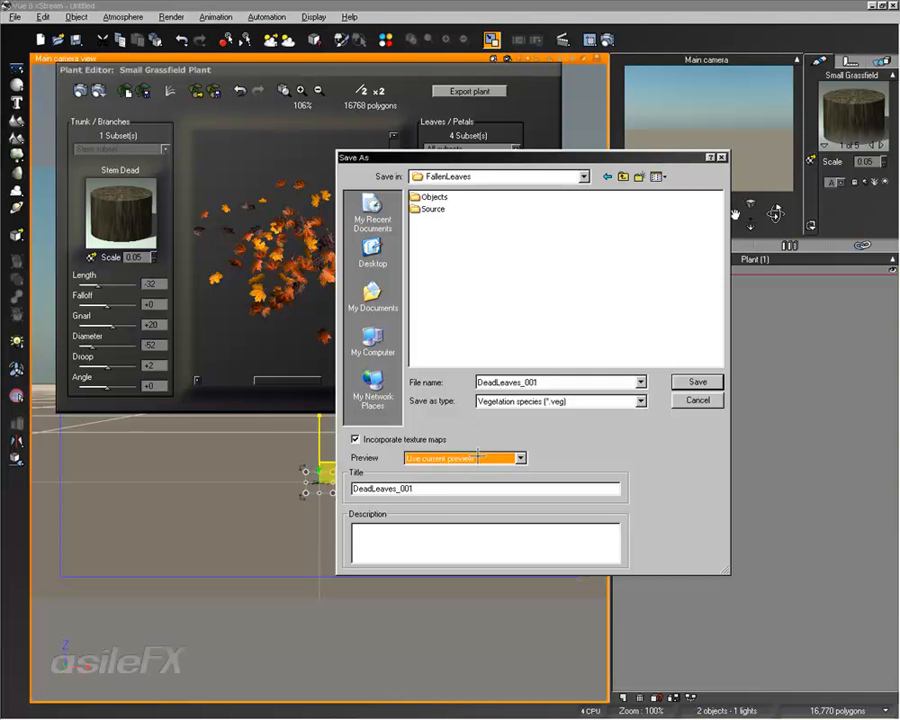
left_click(447, 534)
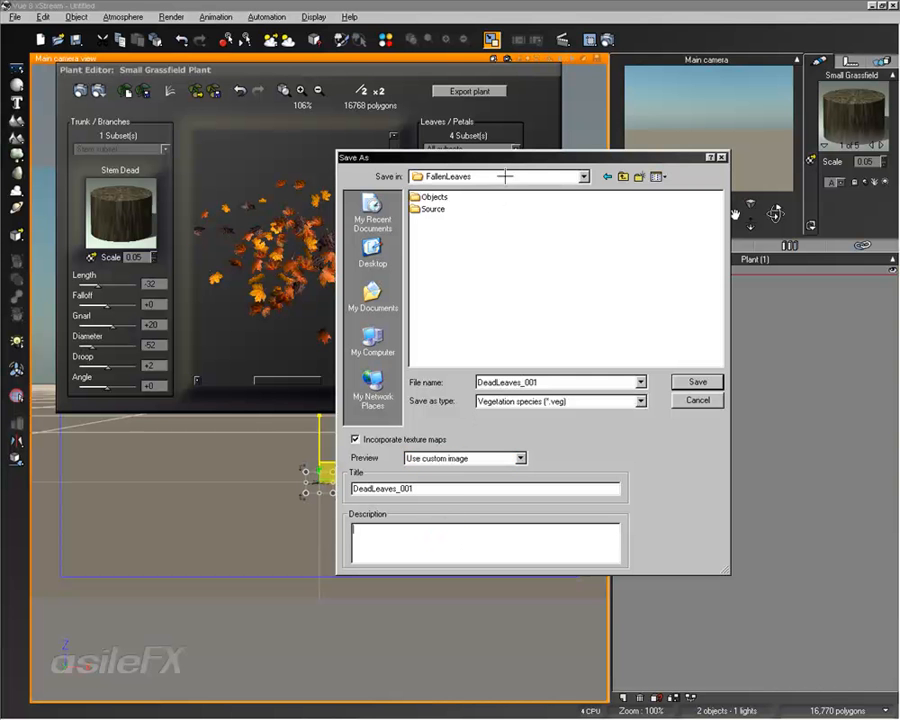
Set the species preview back to using the current preview and open the description for editing
left_click_drag(500, 157, 406, 142)
left_click(376, 444)
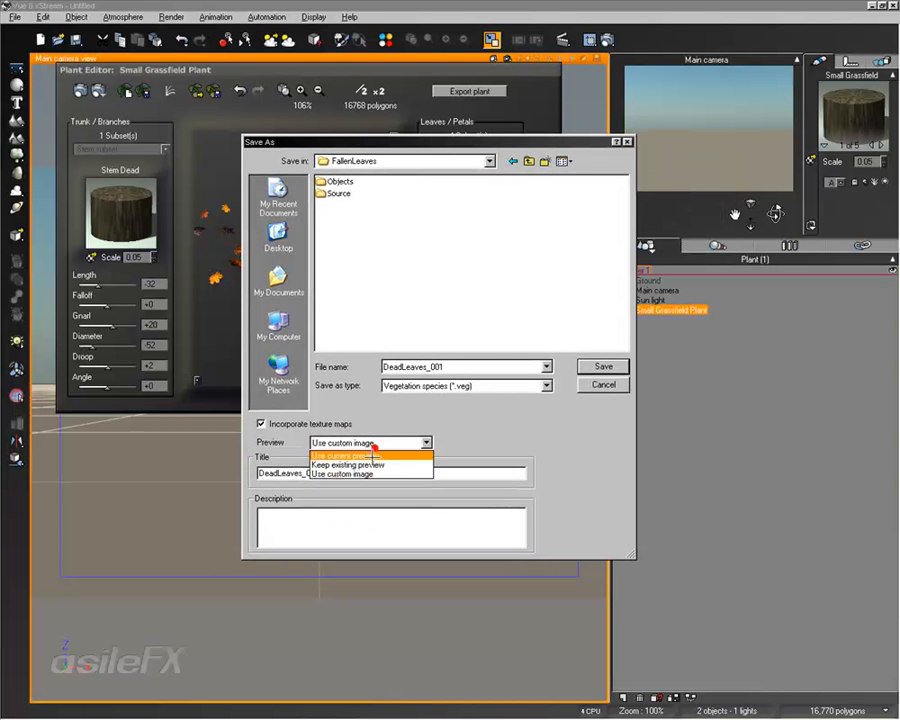
left_click(368, 454)
left_click(335, 518)
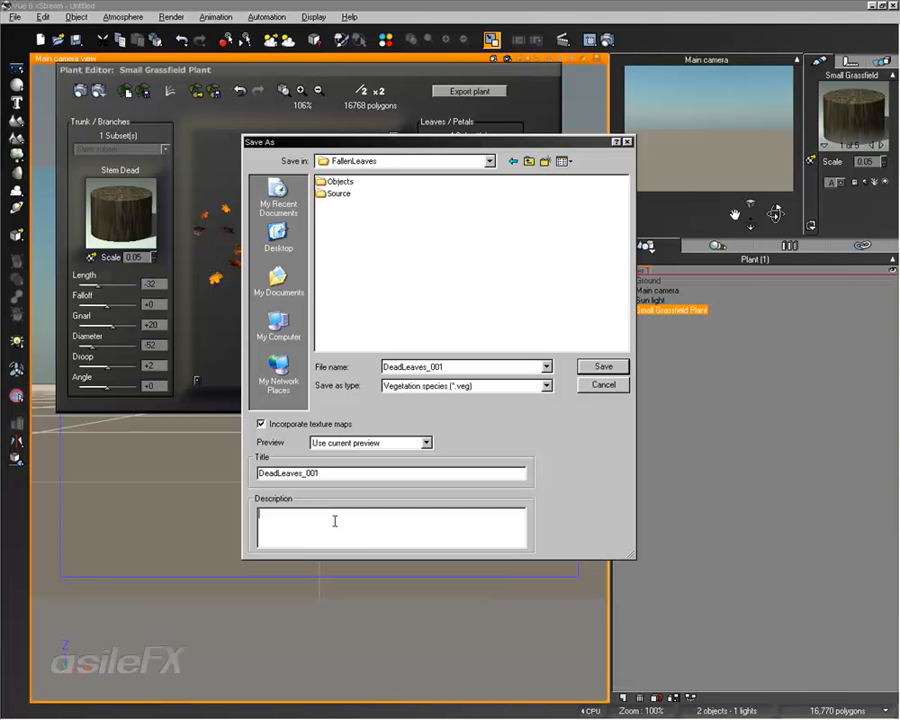
left_click(335, 521)
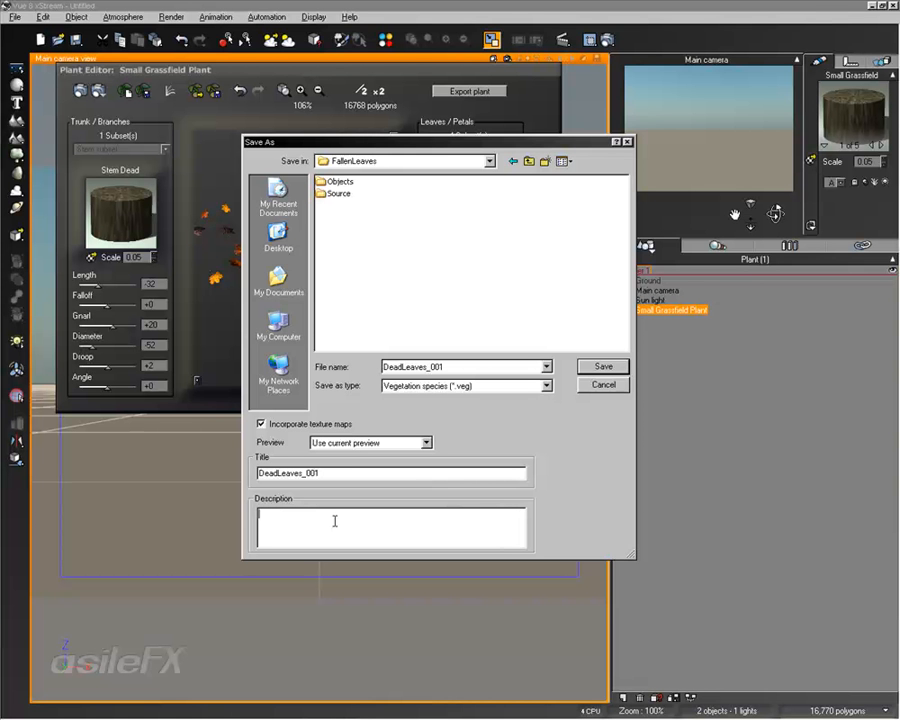